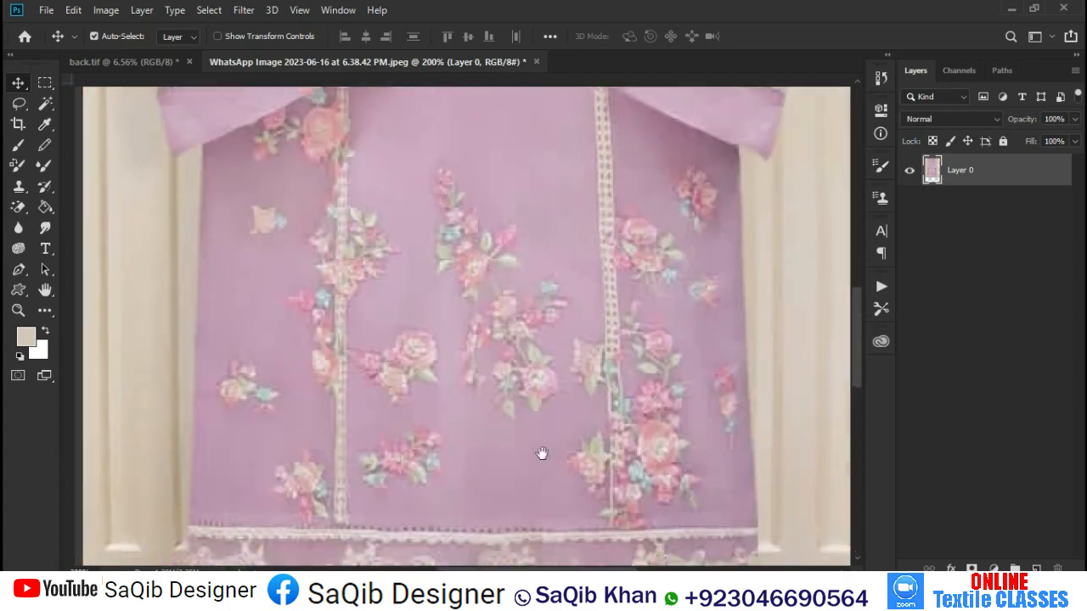
In back.tif, merge Layer 4, Layer 5 and their two copies, which form the floral border, into a single layer.
{"action": "left_click", "coordinate": [121, 61]}
{"action": "left_click", "coordinate": [580, 546], "text": "ctrl"}
{"action": "left_click", "coordinate": [581, 546], "text": "ctrl"}
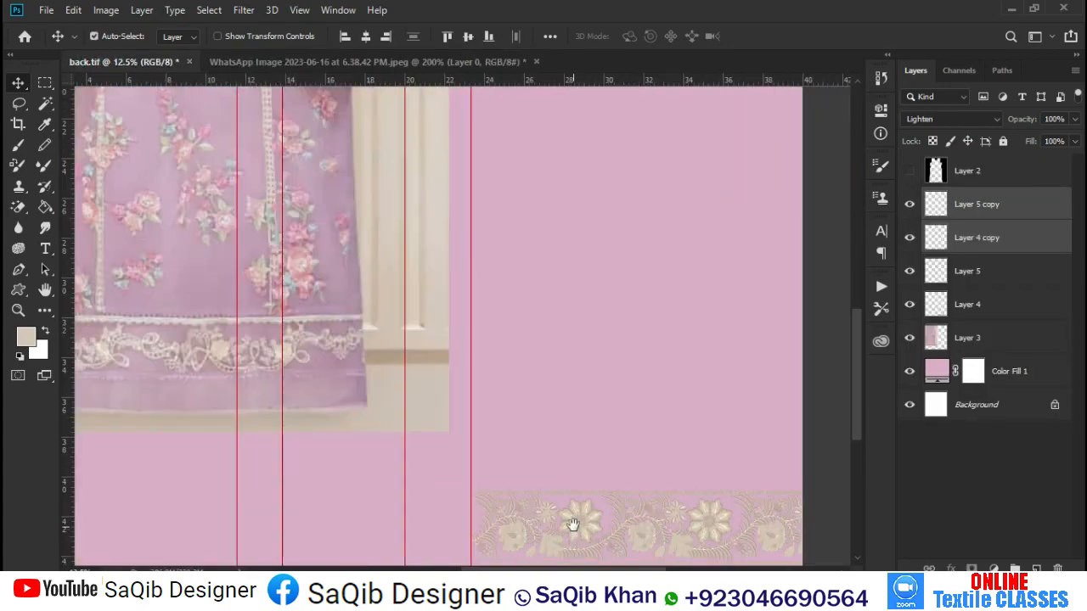
{"action": "left_click_drag", "start_coordinate": [572, 527], "coordinate": [533, 408]}
{"action": "left_click", "coordinate": [694, 394], "text": "ctrl"}
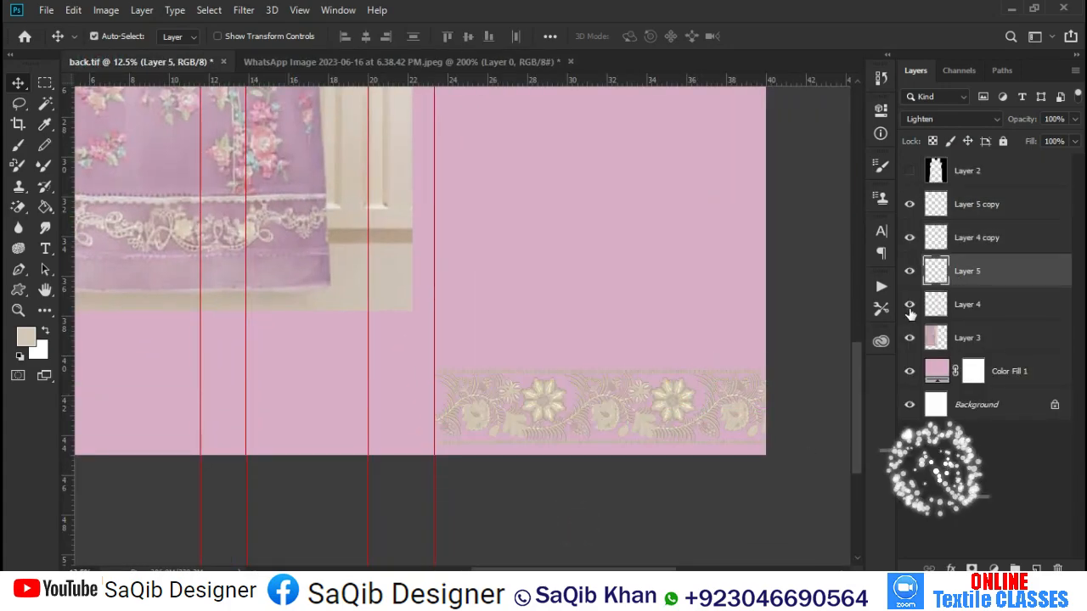
{"action": "left_click", "coordinate": [948, 297], "text": "ctrl"}
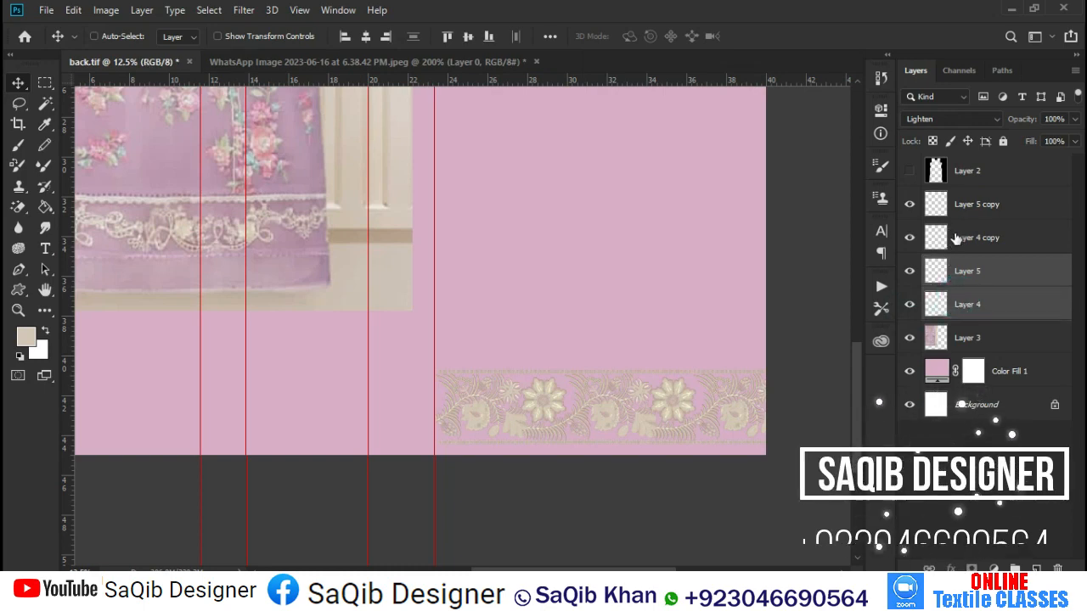
{"action": "left_click", "coordinate": [976, 203], "text": "shift"}
{"action": "key", "text": "ctrl+e"}
Duplicate the floral border to its left, align the stems at the seam and merge both pieces.
{"action": "left_click_drag", "start_coordinate": [686, 395], "coordinate": [161, 395]}
{"action": "left_click_drag", "start_coordinate": [417, 398], "coordinate": [460, 435]}
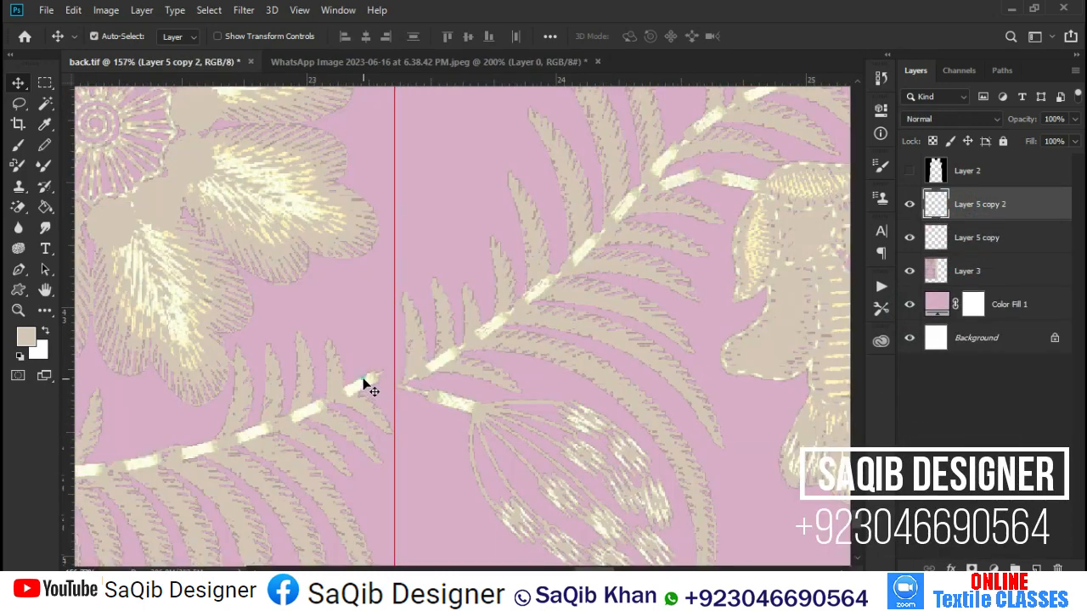
{"action": "left_click_drag", "start_coordinate": [363, 379], "coordinate": [410, 374]}
{"action": "key", "text": "ctrl+e"}
{"action": "key", "text": "ctrl+0"}
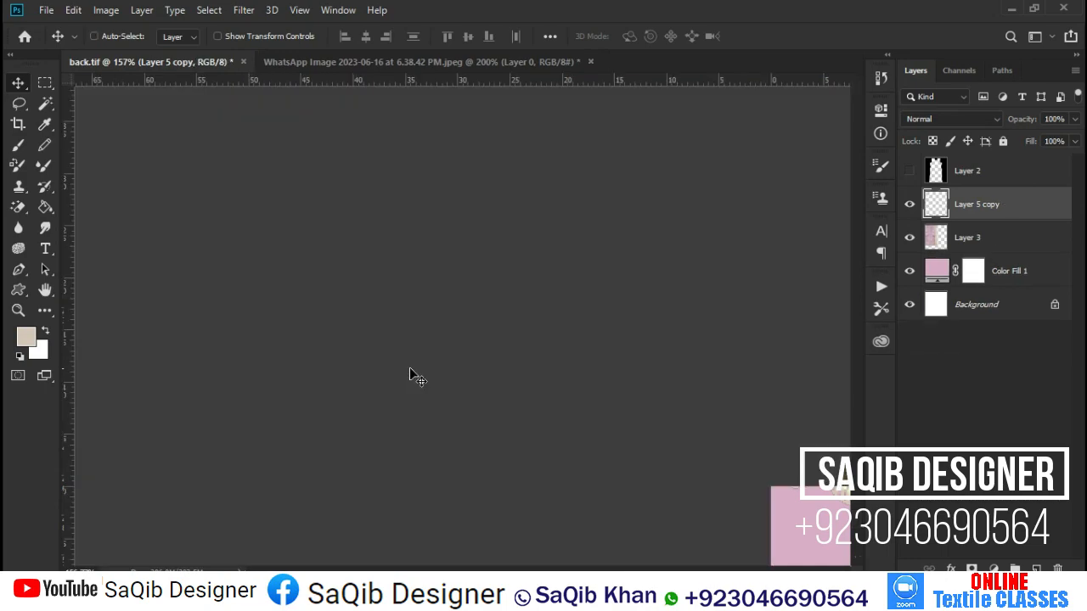
Scale the merged floral border down so it spans the full canvas width along the lower edge.
{"action": "key", "text": "ctrl+t"}
{"action": "left_click_drag", "start_coordinate": [769, 514], "coordinate": [703, 519]}
{"action": "key", "text": "Return"}
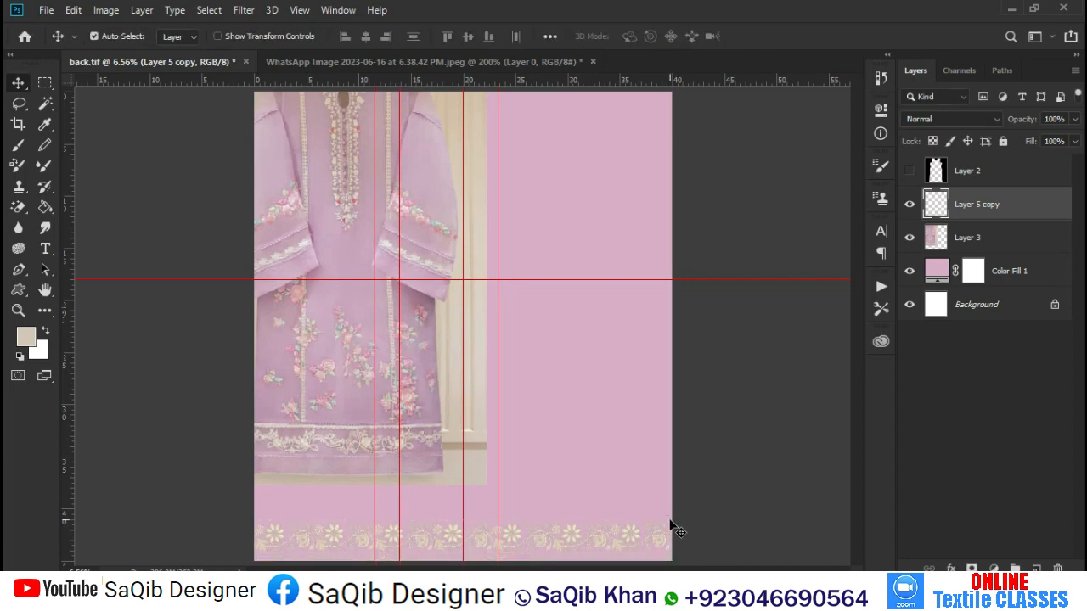
Select the row of small squares above the floral border, exactly down to its lower edge, and put it on its own layer.
{"action": "key", "text": "m"}
{"action": "left_click_drag", "start_coordinate": [180, 523], "coordinate": [180, 522]}
{"action": "left_click_drag", "start_coordinate": [470, 507], "coordinate": [509, 533]}
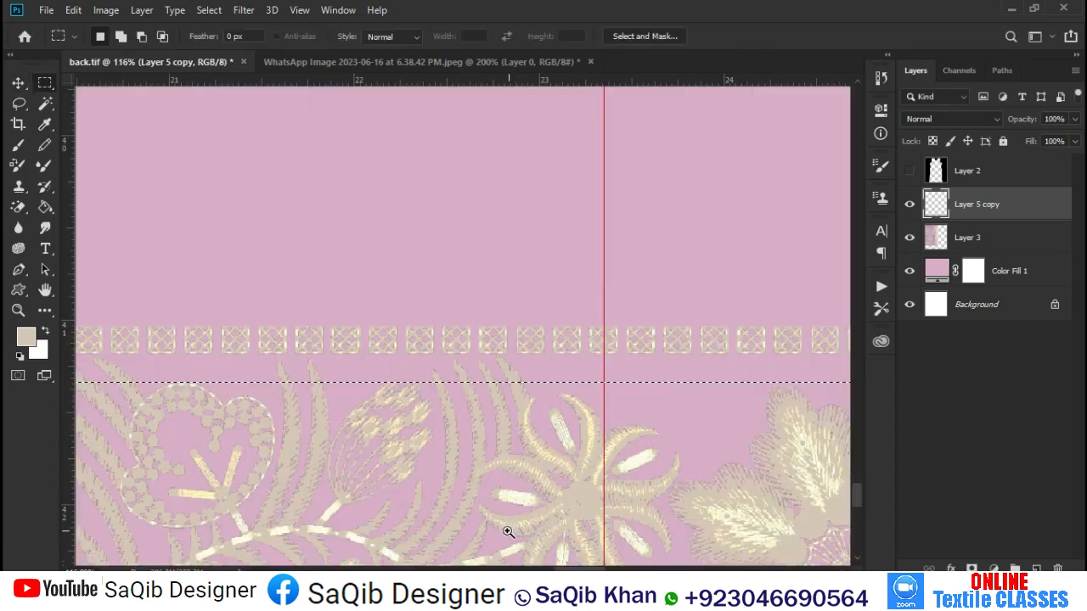
{"action": "left_click_drag", "start_coordinate": [444, 310], "coordinate": [550, 425]}
{"action": "left_click_drag", "start_coordinate": [496, 354], "coordinate": [484, 233]}
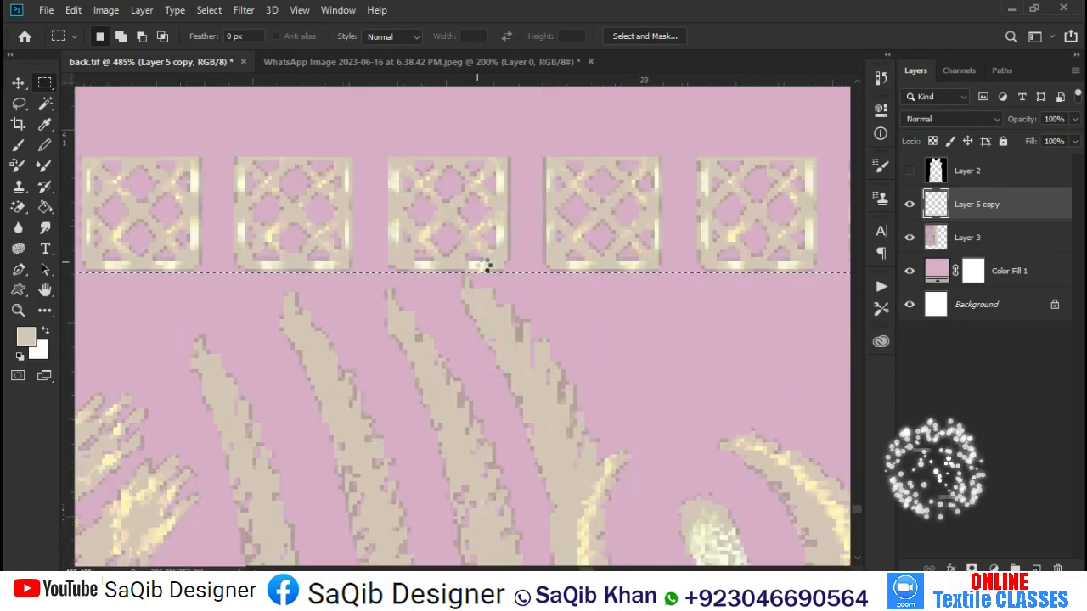
{"action": "key", "text": "ctrl+j"}
{"action": "key", "text": "ctrl+0"}
Enlarge the square-motif row to 276.68% and crop the overflow at the canvas edges.
{"action": "key", "text": "ctrl+t"}
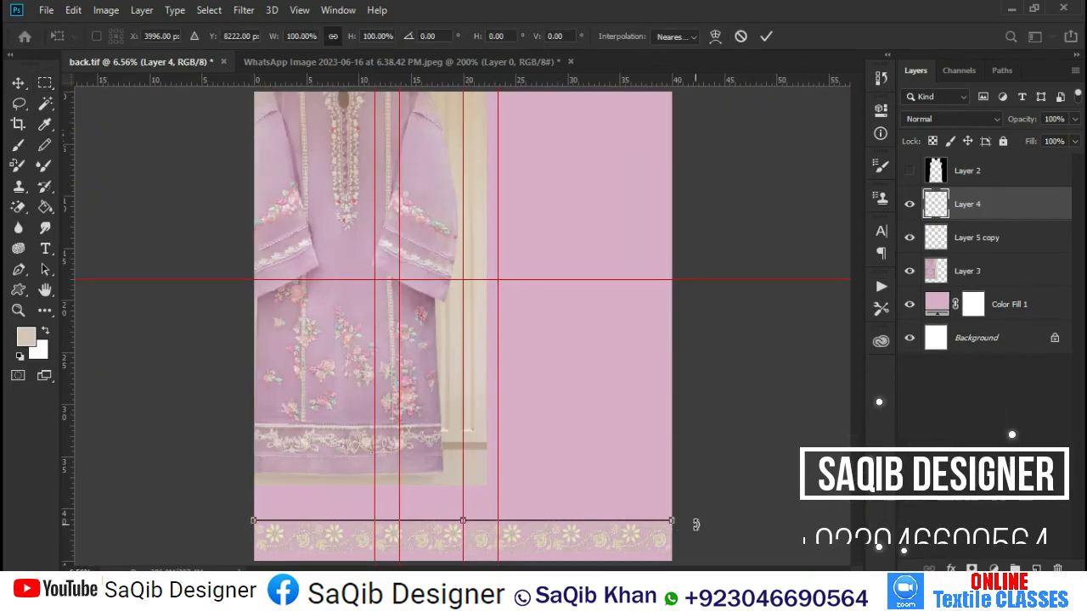
{"action": "left_click_drag", "start_coordinate": [677, 517], "coordinate": [677, 517]}
{"action": "left_click_drag", "start_coordinate": [739, 487], "coordinate": [1021, 376]}
{"action": "key", "text": "Return"}
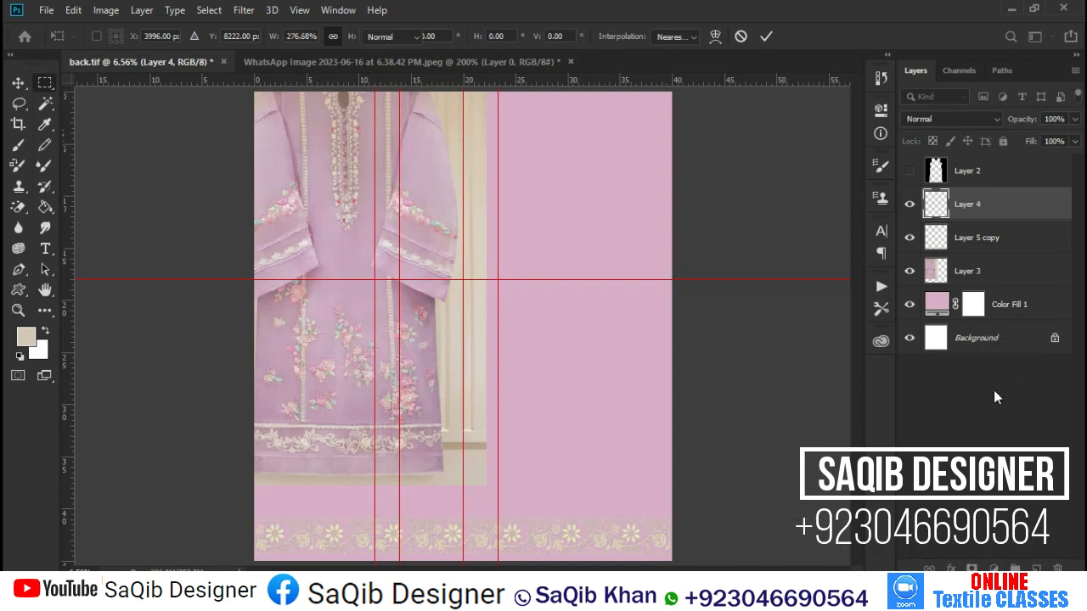
{"action": "key", "text": "ctrl+a"}
{"action": "key", "text": "c"}
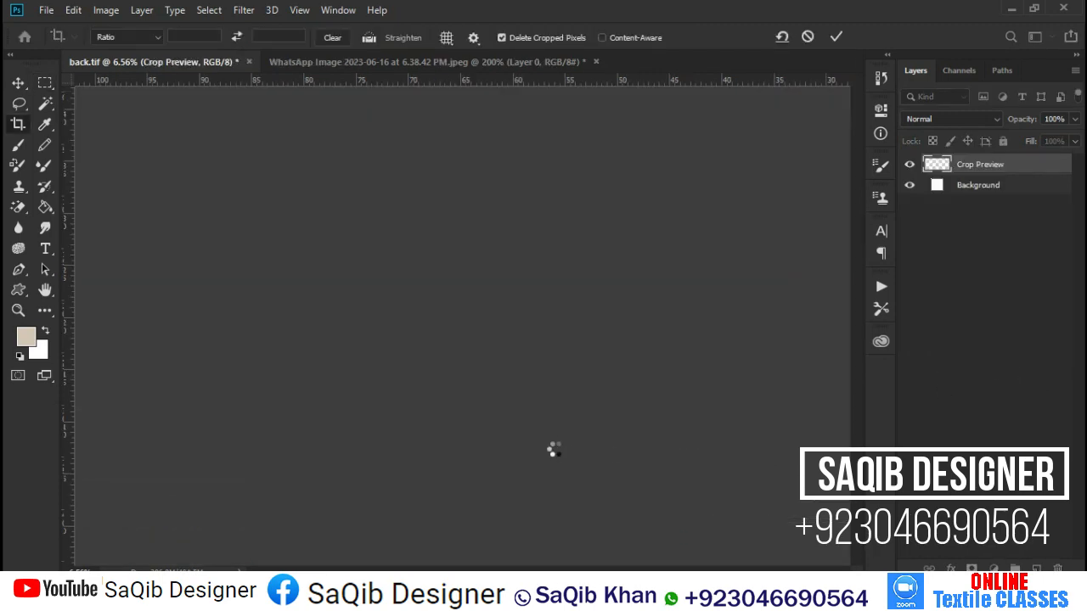
{"action": "key", "text": "Escape"}
Enlarge the square-motif row again to 160.09% and crop away what extends beyond the canvas.
{"action": "key", "text": "ctrl+t"}
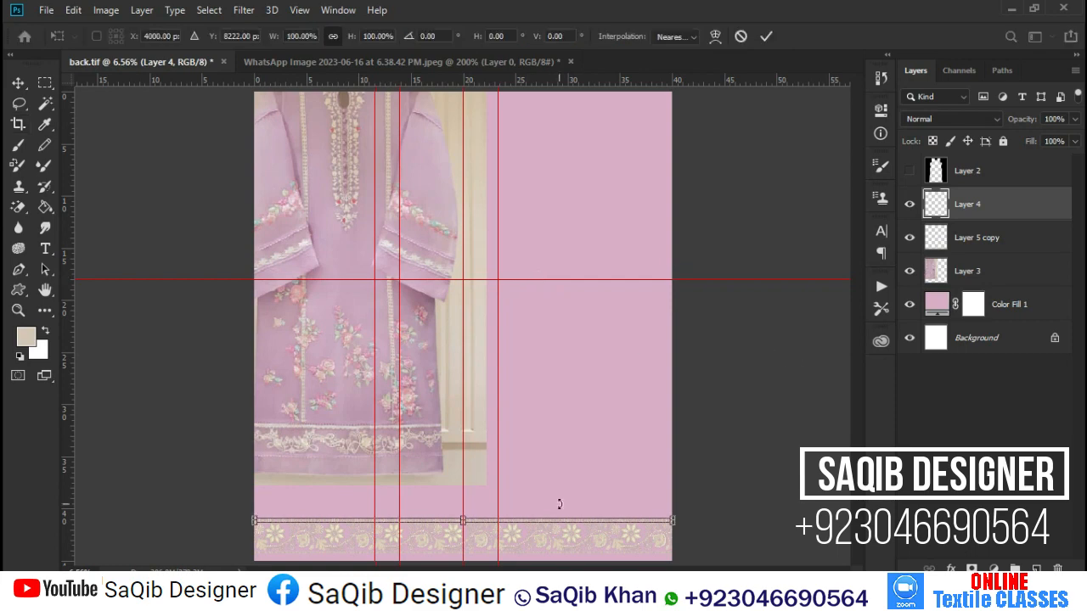
{"action": "left_click_drag", "start_coordinate": [670, 518], "coordinate": [795, 459]}
{"action": "key", "text": "Return"}
{"action": "key", "text": "c"}
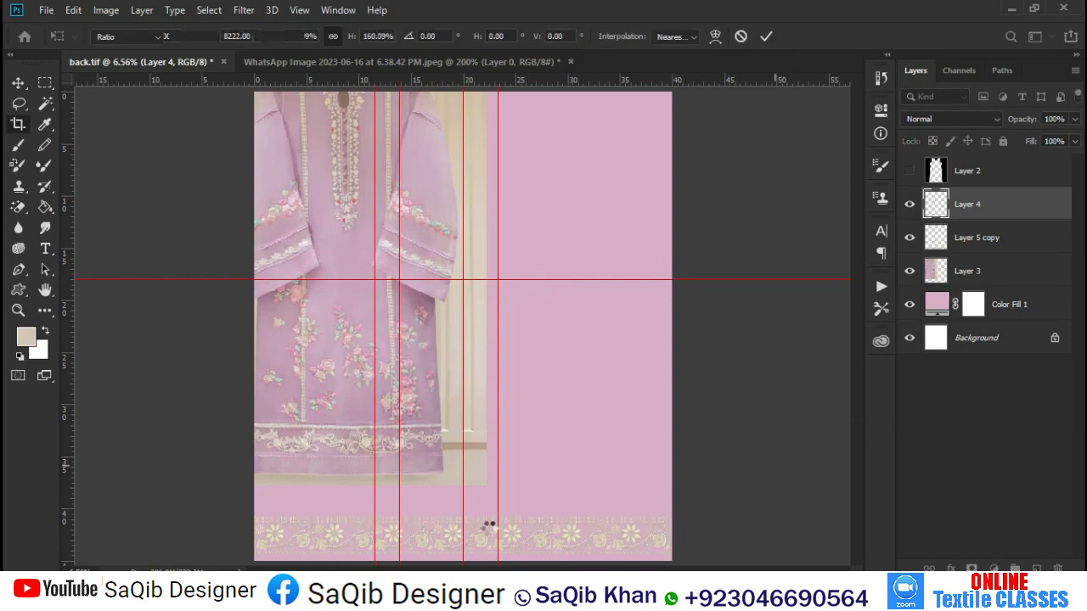
Move the enlarged square-motif row up so it clears the leaf tips of the floral border.
{"action": "left_click_drag", "start_coordinate": [402, 492], "coordinate": [523, 557]}
{"action": "key", "text": "v"}
{"action": "left_click_drag", "start_coordinate": [476, 280], "coordinate": [475, 253]}
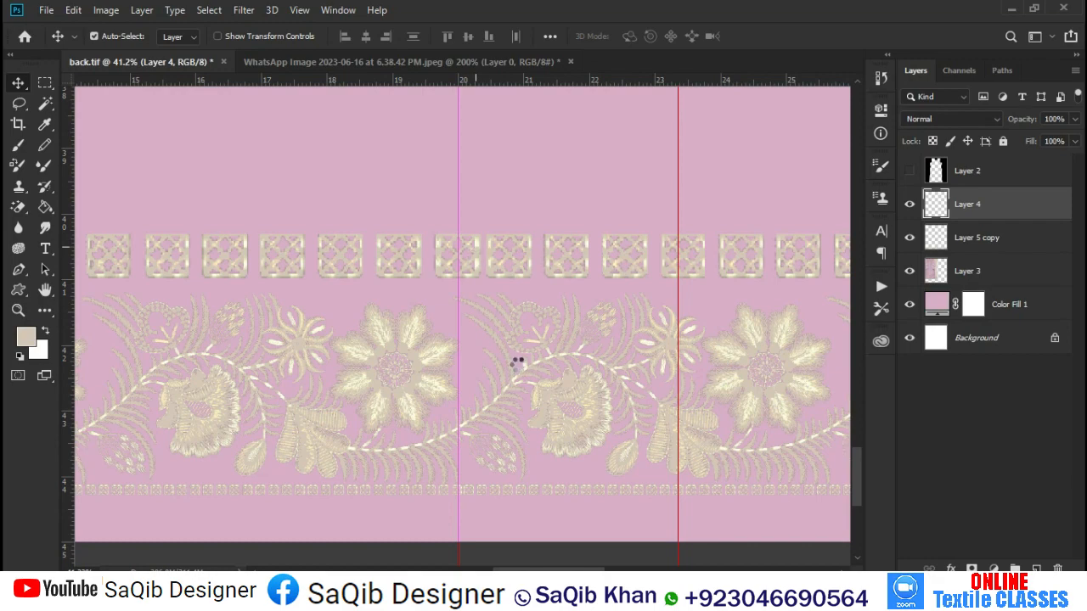
{"action": "key", "text": "ctrl+0"}
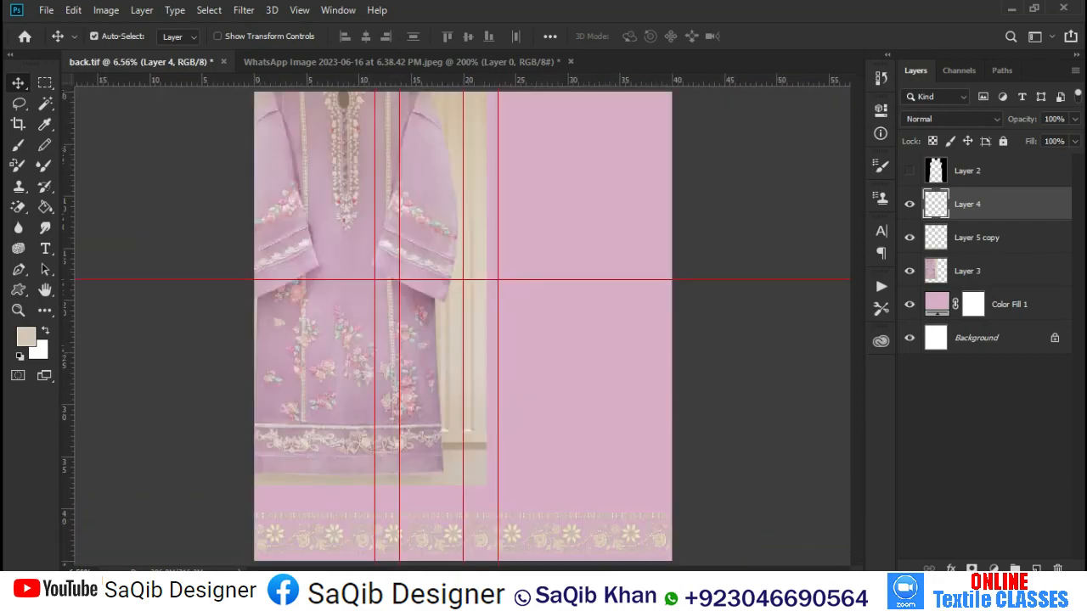
Open shutterstock_740088439.jpg and select the narrow geometric strip along its lower edge for copying.
{"action": "left_click", "coordinate": [497, 544]}
{"action": "left_click_drag", "start_coordinate": [527, 549], "coordinate": [986, 466]}
{"action": "key", "text": "alt+Tab"}
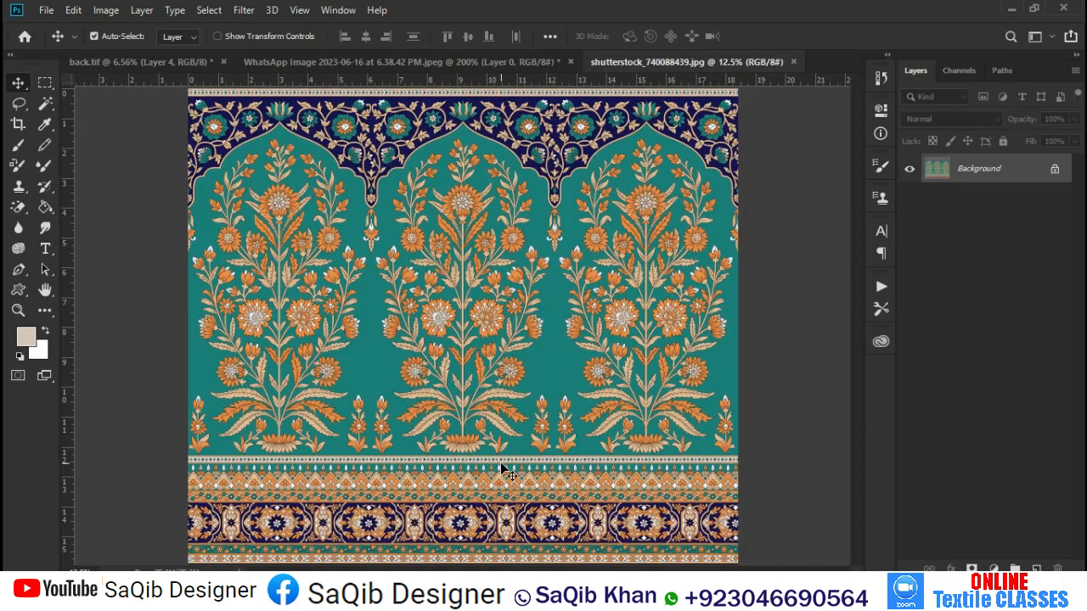
{"action": "key", "text": "m"}
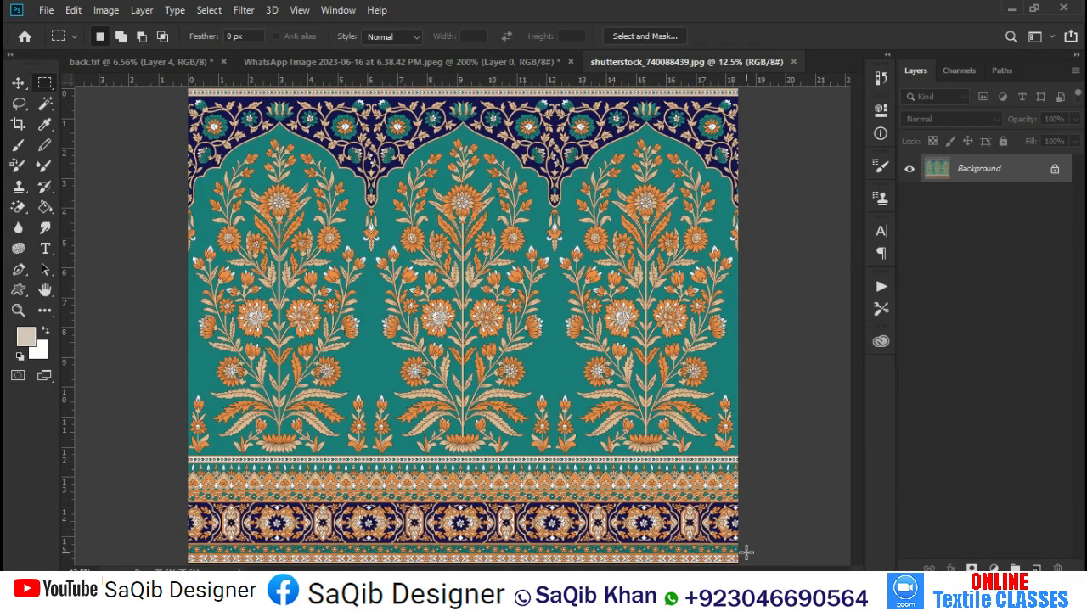
{"action": "left_click_drag", "start_coordinate": [341, 550], "coordinate": [394, 563]}
{"action": "scroll", "coordinate": [375, 563], "scroll_direction": "up", "scroll_amount": 10}
{"action": "left_click_drag", "start_coordinate": [406, 352], "coordinate": [416, 387]}
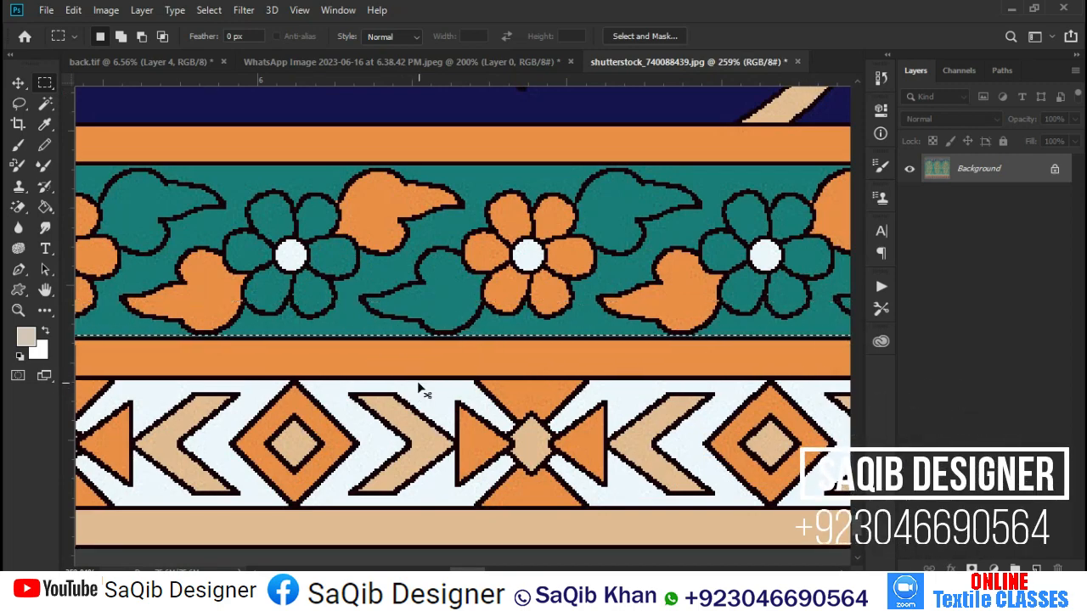
Paste the geometric strip into back.tif and enlarge it to 122.70%.
{"action": "key", "text": "ctrl+Tab"}
{"action": "key", "text": "ctrl+b"}
{"action": "left_click", "coordinate": [649, 177]}
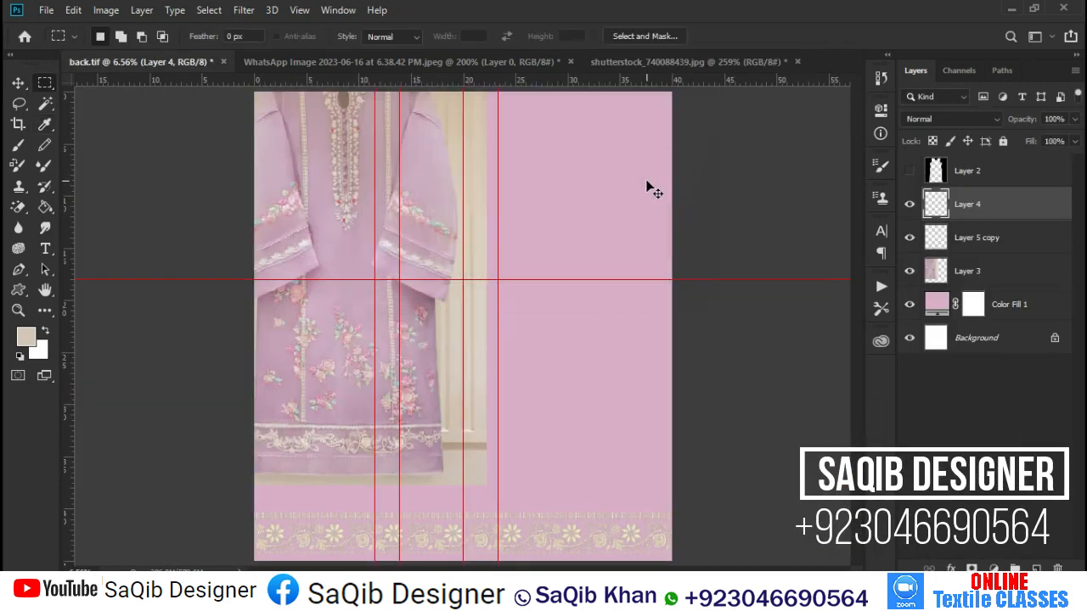
{"action": "key", "text": "ctrl+v"}
{"action": "key", "text": "ctrl+t"}
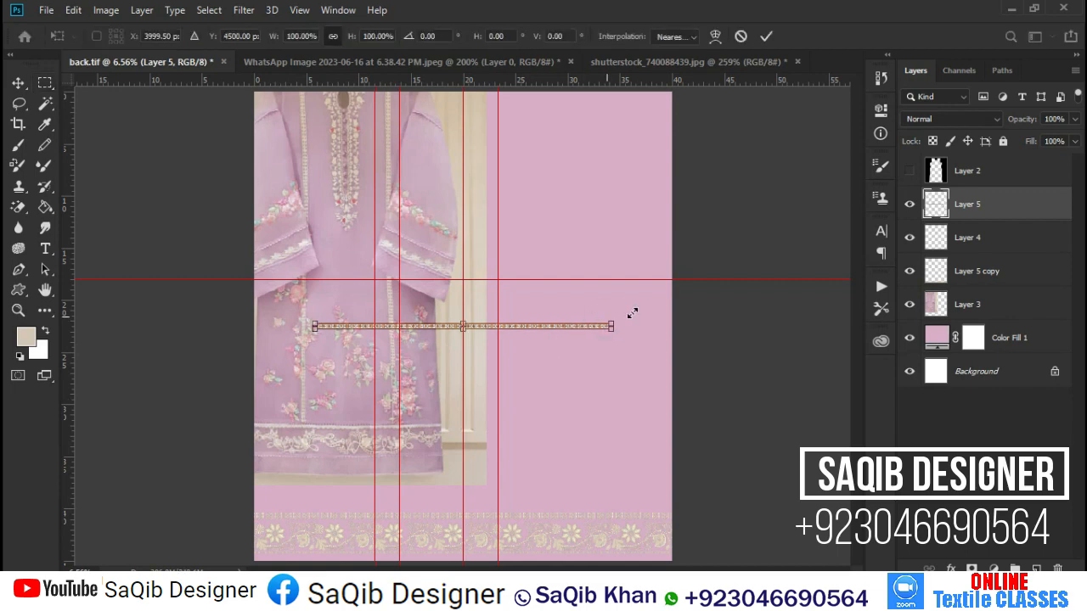
{"action": "left_click_drag", "start_coordinate": [639, 311], "coordinate": [628, 311]}
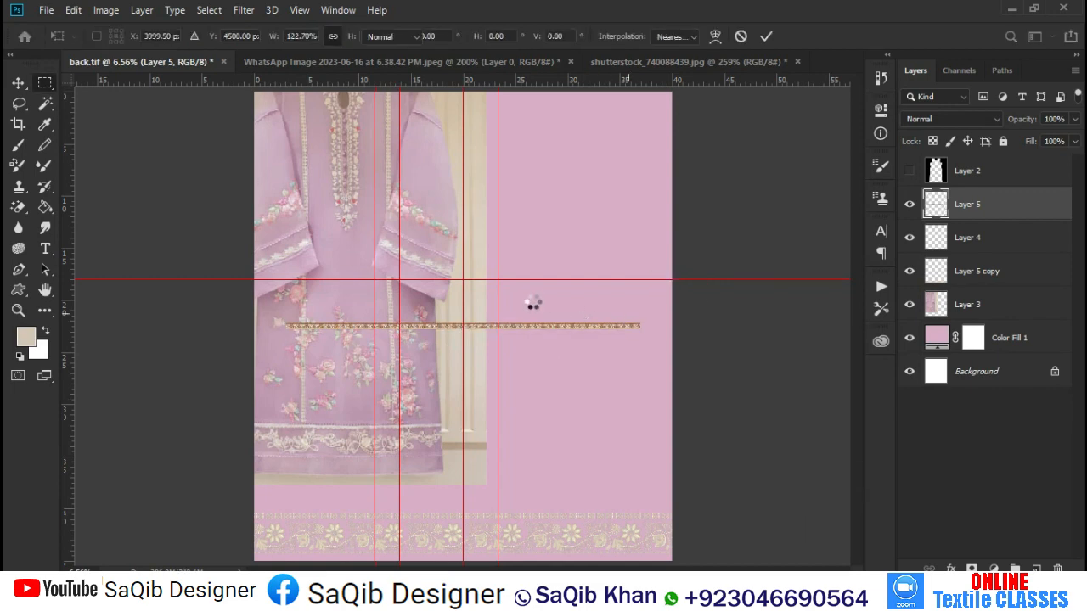
Mute the geometric strip's orange tones to a greyish beige with Hue/Saturation.
{"action": "key", "text": "ctrl+u"}
{"action": "key", "text": "Escape"}
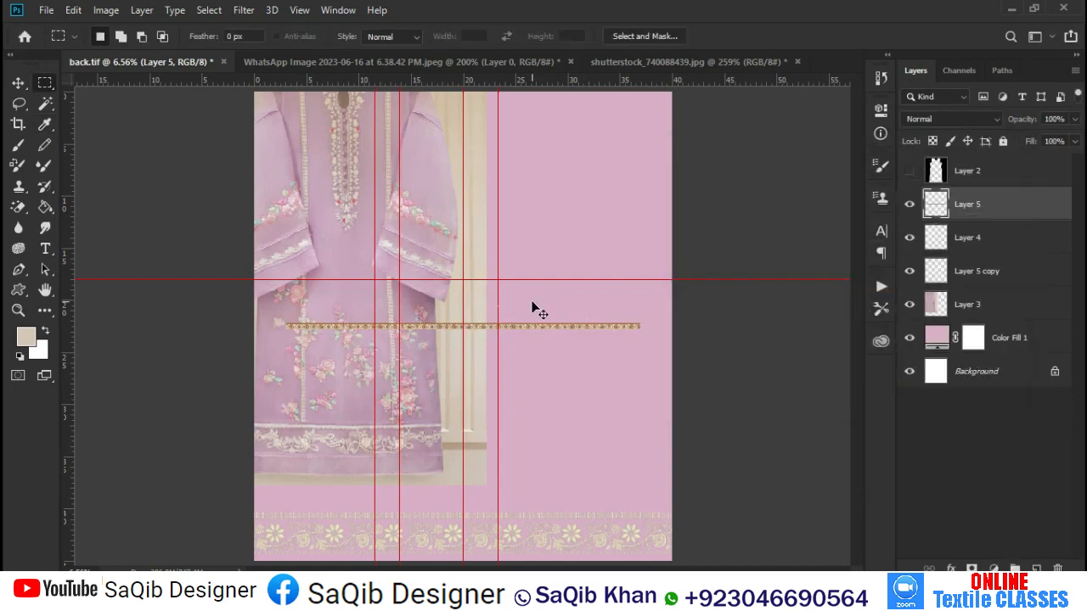
{"action": "key", "text": "ctrl+u"}
{"action": "left_click", "coordinate": [965, 347]}
{"action": "left_click", "coordinate": [984, 176]}
Scale the geometric strip to 109.44% out to the right canvas edge and move it down to just above the border.
{"action": "key", "text": "ctrl+t"}
{"action": "left_click_drag", "start_coordinate": [642, 325], "coordinate": [672, 326]}
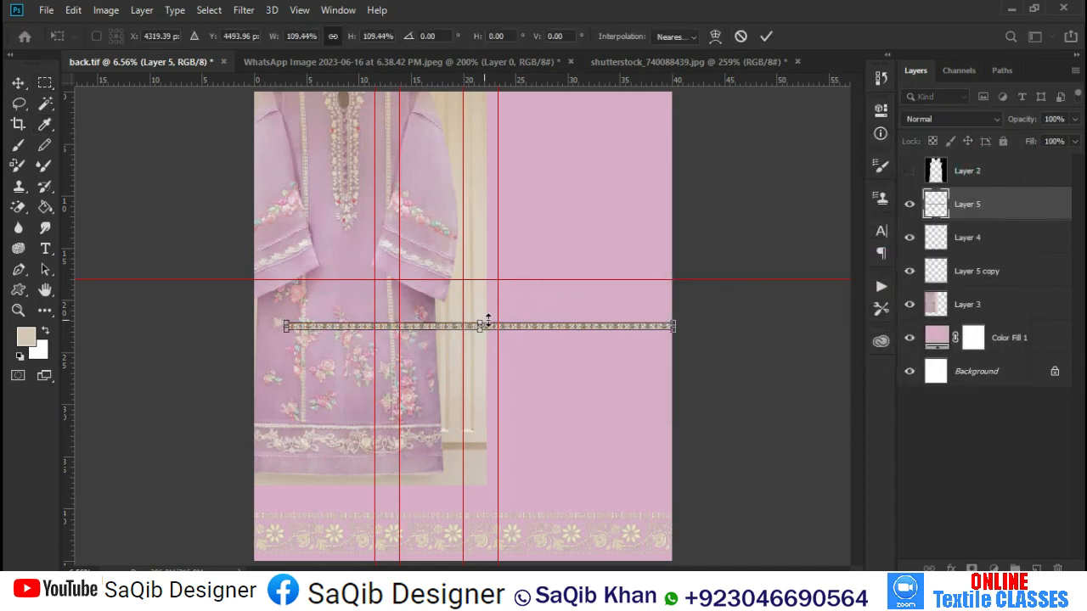
{"action": "key", "text": "Return"}
{"action": "key", "text": "v"}
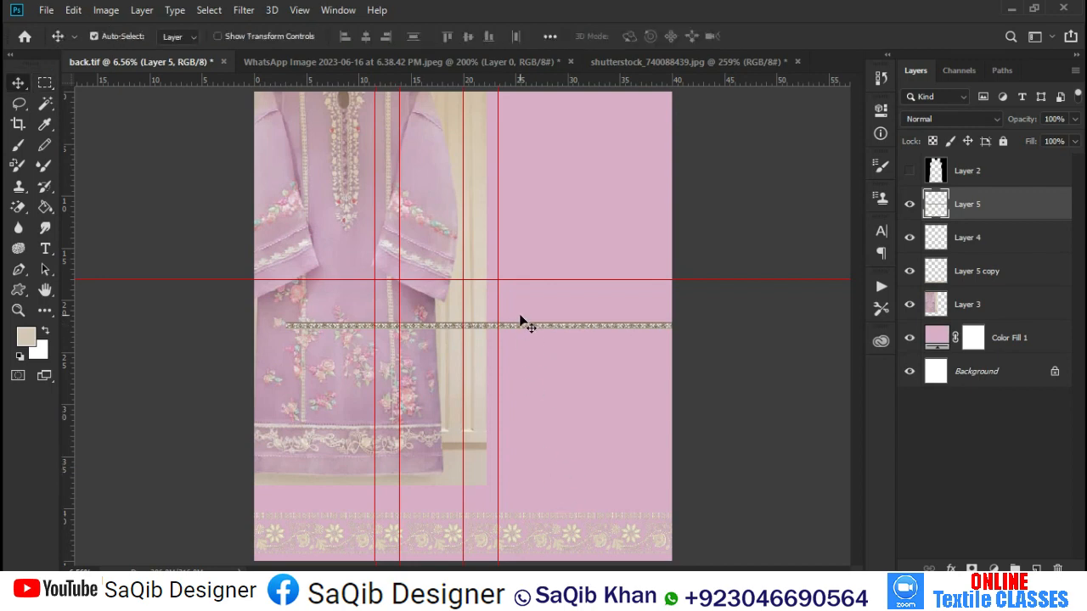
{"action": "left_click_drag", "start_coordinate": [529, 325], "coordinate": [509, 467]}
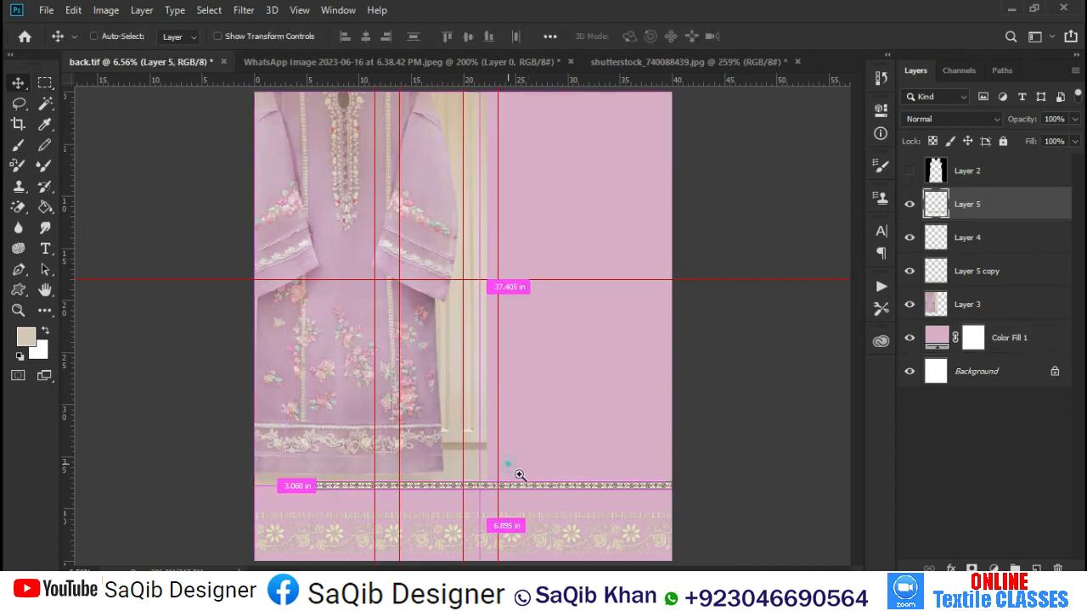
Fill the strip's brown bands and shapes with the beige foreground colour using the Paint Bucket.
{"action": "left_click", "coordinate": [437, 249]}
{"action": "left_click", "coordinate": [365, 37]}
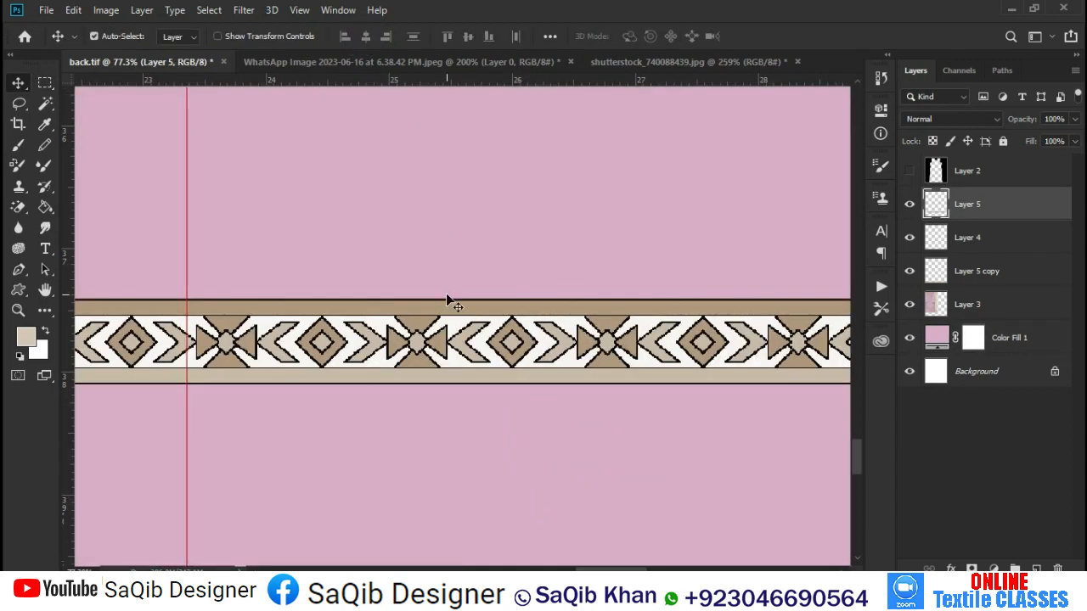
{"action": "key", "text": "g"}
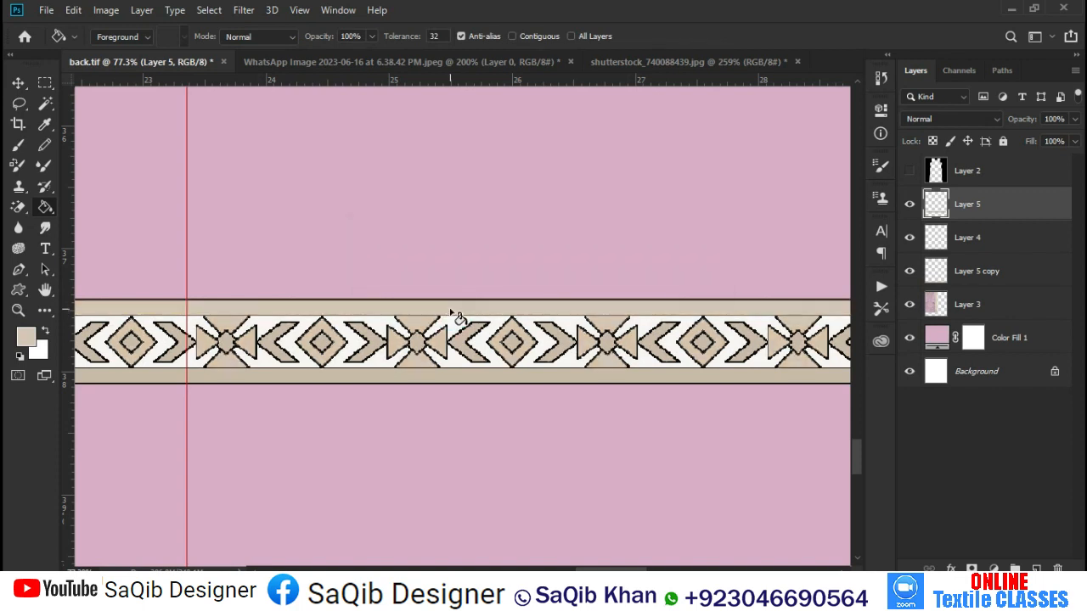
Place the geometric strip directly above the square-motif row, starting at the left canvas edge.
{"action": "key", "text": "ctrl+0"}
{"action": "key", "text": "v"}
{"action": "left_click_drag", "start_coordinate": [507, 483], "coordinate": [529, 530]}
{"action": "key", "text": "ctrl+z"}
{"action": "left_click_drag", "start_coordinate": [449, 256], "coordinate": [461, 289]}
{"action": "key", "text": "ctrl+0"}
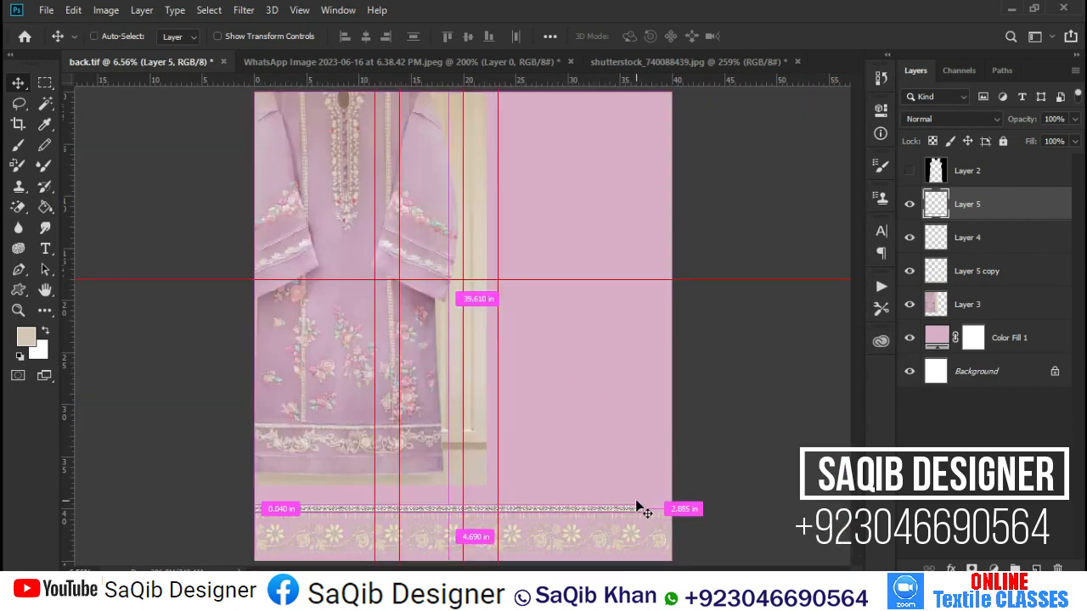
Extend the geometric strip past the right canvas edge with a copy joined to its end on the same layer.
{"action": "key", "text": "ctrl+t"}
{"action": "key", "text": "Return"}
{"action": "left_click_drag", "start_coordinate": [292, 507], "coordinate": [670, 522]}
{"action": "key", "text": "ctrl+z"}
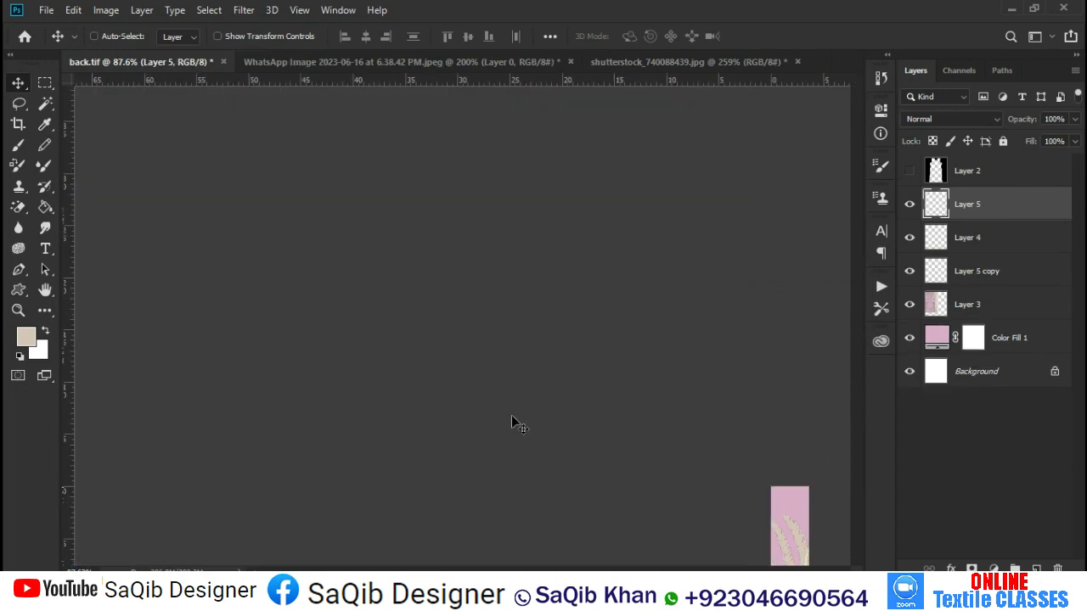
Duplicate the geometric strip and rotate the copy 90° counter clockwise.
{"action": "key", "text": "ctrl+0"}
{"action": "key", "text": "ctrl+j"}
{"action": "key", "text": "ctrl+t"}
{"action": "right_click", "coordinate": [551, 478]}
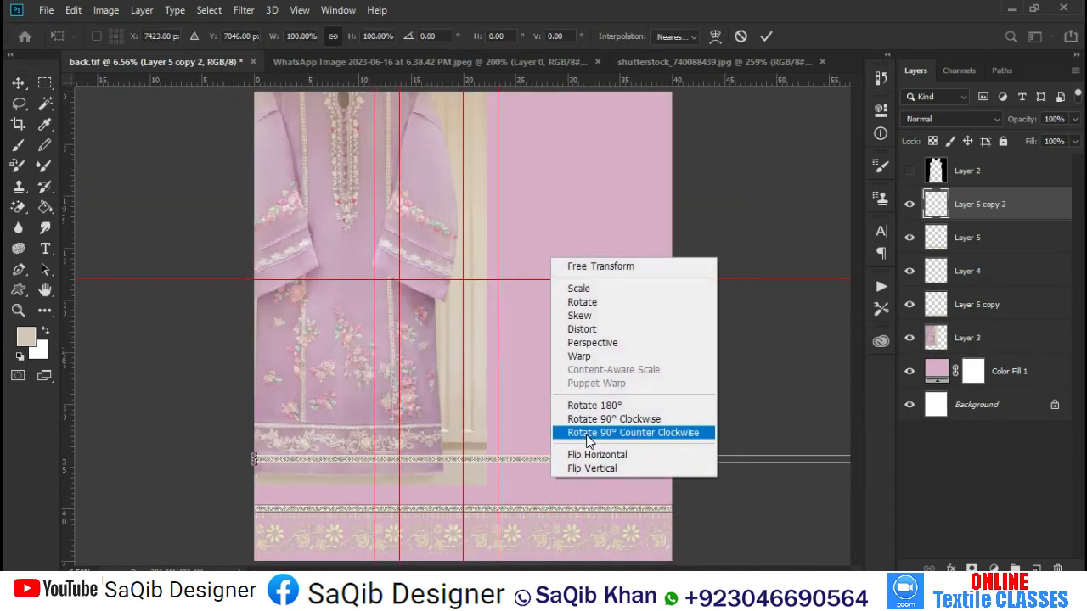
{"action": "left_click", "coordinate": [575, 430]}
{"action": "key", "text": "Return"}
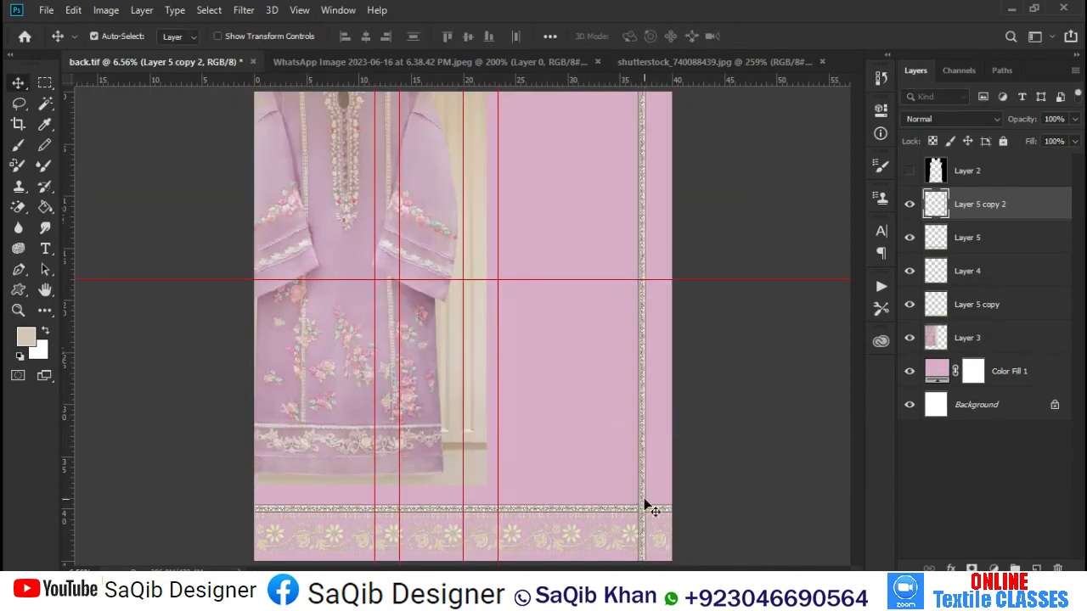
Centre the vertical strip on the guide near 14 in, send it behind the horizontal strip and end it at that strip.
{"action": "left_click_drag", "start_coordinate": [643, 506], "coordinate": [401, 194]}
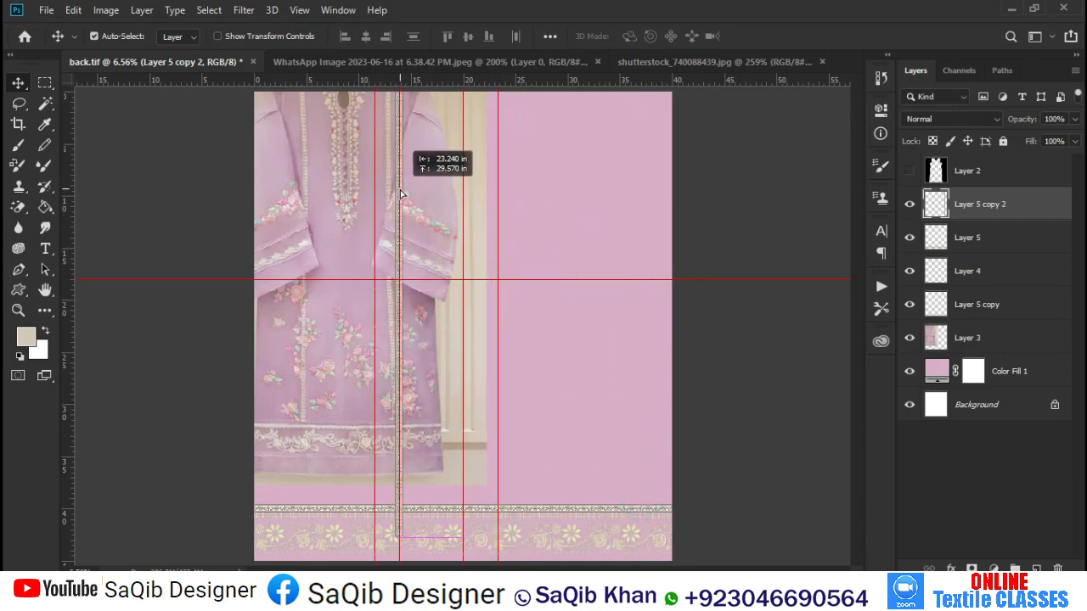
{"action": "key", "text": "ctrl+bracketleft"}
{"action": "left_click_drag", "start_coordinate": [382, 480], "coordinate": [421, 561]}
{"action": "left_click_drag", "start_coordinate": [438, 411], "coordinate": [440, 239]}
{"action": "key", "text": "ctrl+0"}
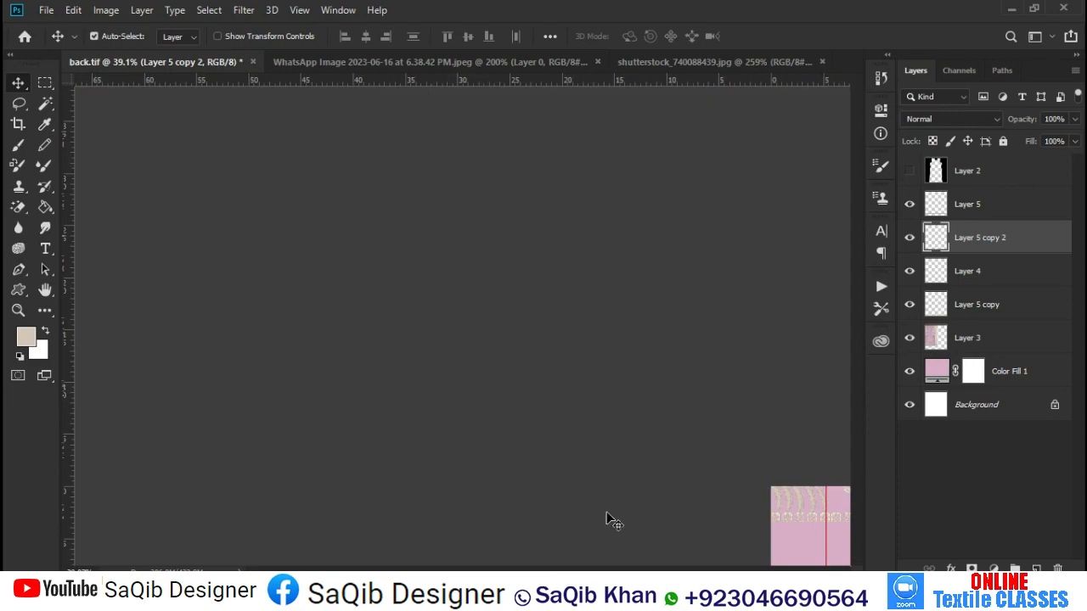
Check the Layer 2 silhouette briefly, and move the dress photo on Layer 3 to the right part of the canvas.
{"action": "left_click", "coordinate": [909, 170]}
{"action": "left_click", "coordinate": [909, 170]}
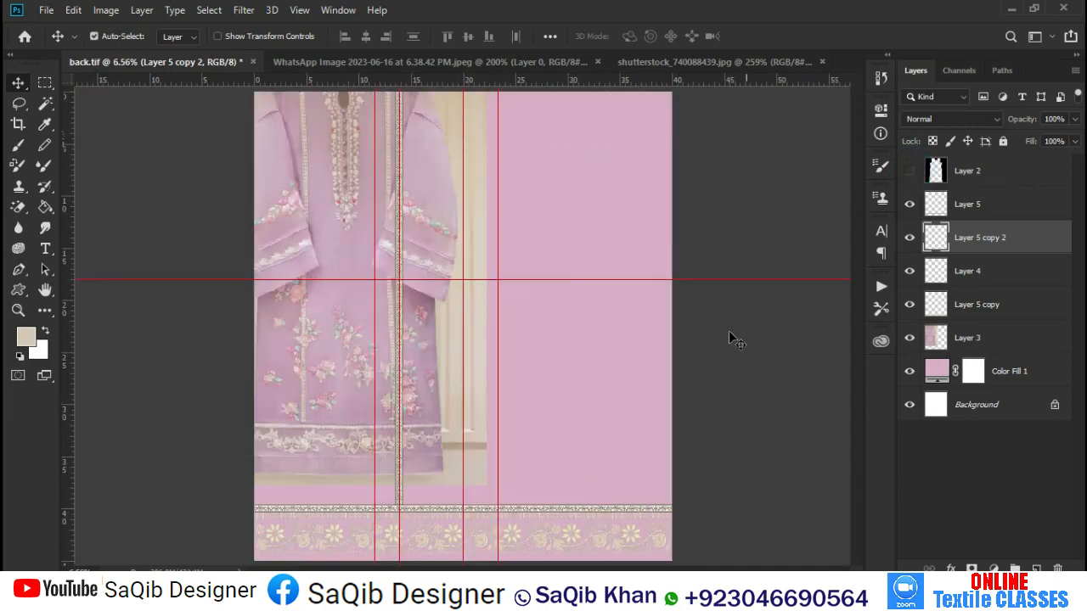
{"action": "left_click_drag", "start_coordinate": [421, 418], "coordinate": [737, 299]}
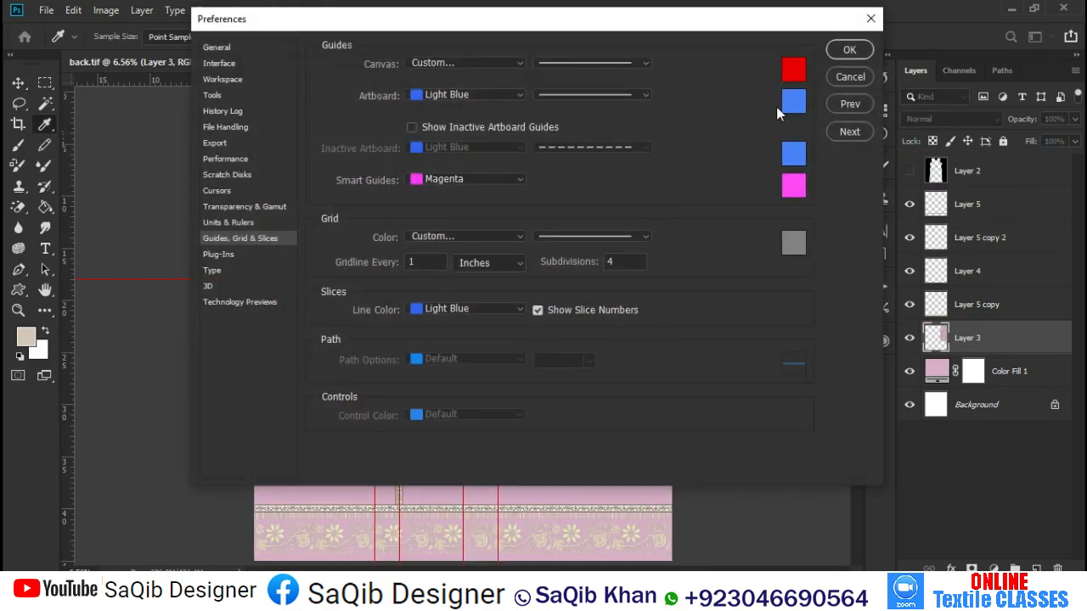
Set the canvas guide colour to purple a523bc in the preferences.
{"action": "left_click", "coordinate": [792, 70]}
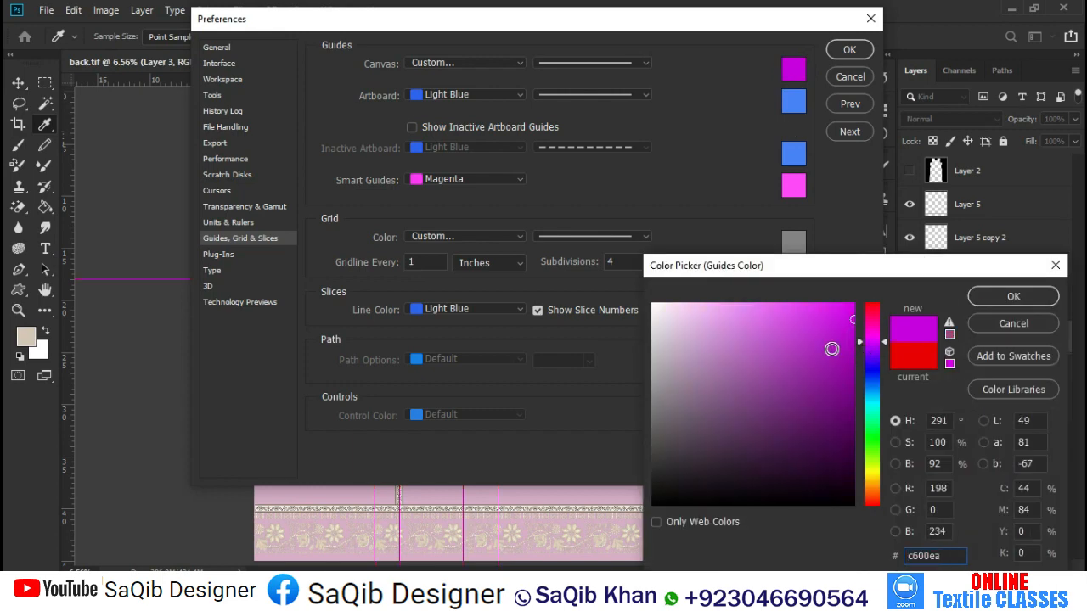
{"action": "left_click", "coordinate": [816, 354]}
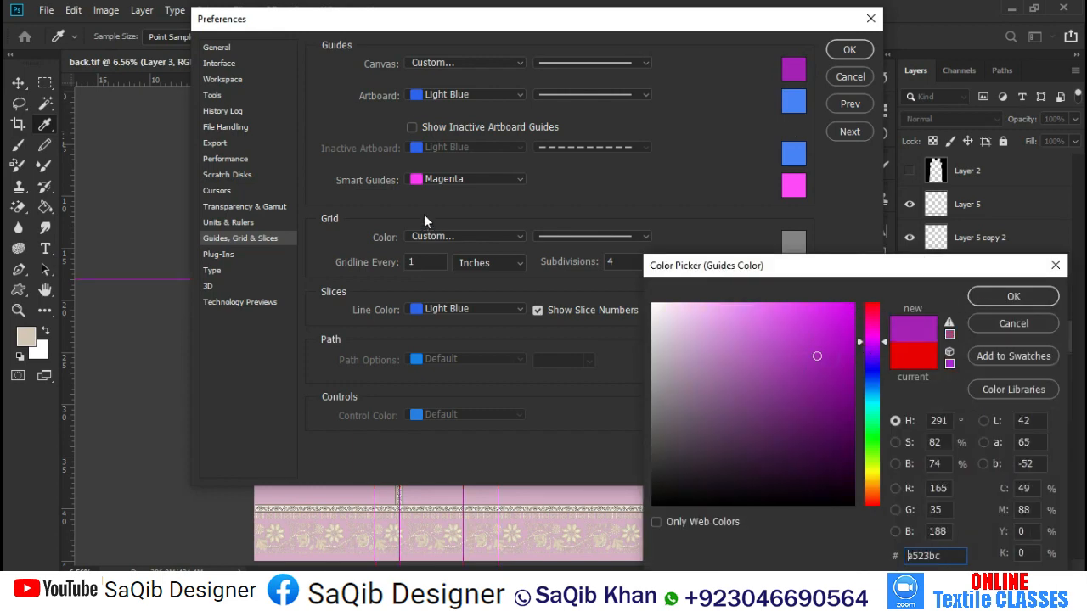
{"action": "key", "text": "Return"}
{"action": "left_click", "coordinate": [849, 50]}
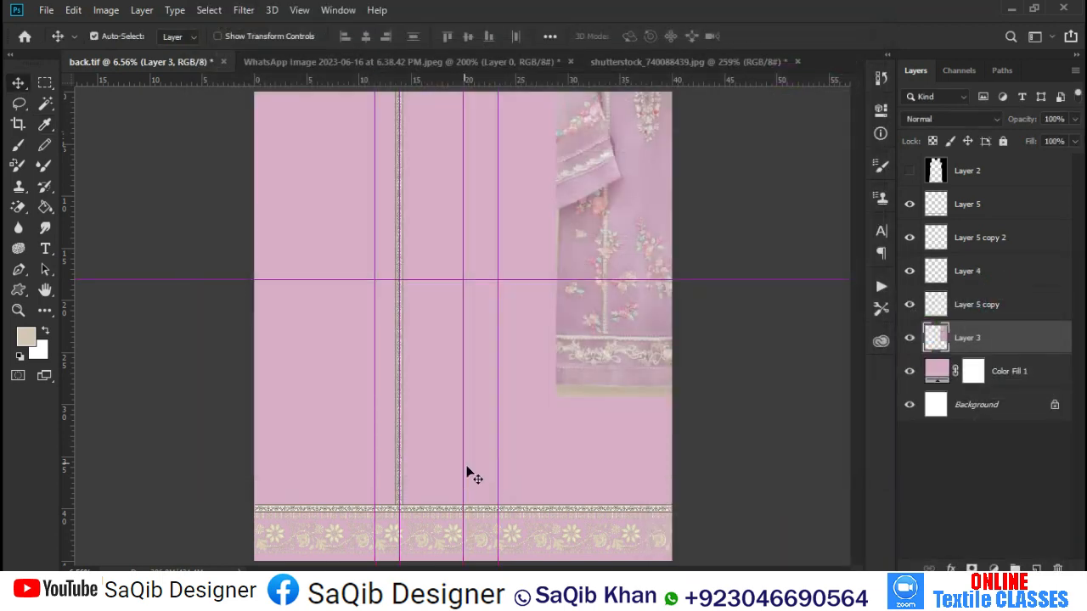
Move the dress photo on Layer 3 down and slightly left, and examine its embroidered flower motifs closely.
{"action": "left_click_drag", "start_coordinate": [616, 367], "coordinate": [586, 432]}
{"action": "left_click_drag", "start_coordinate": [548, 283], "coordinate": [660, 410]}
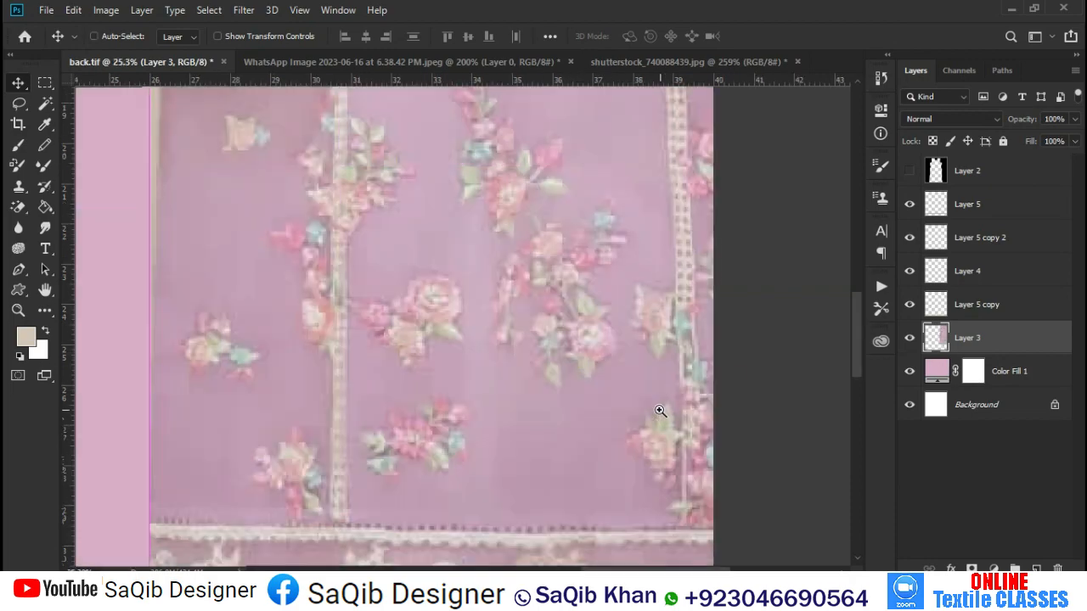
{"action": "left_click", "coordinate": [374, 511]}
Switch to File Explorer and look through the 2023 Textile folder for a floral motif that suits the shirt.
{"action": "left_click", "coordinate": [708, 475]}
{"action": "key", "text": "Down"}
{"action": "key", "text": "Down"}
{"action": "key", "text": "Down"}
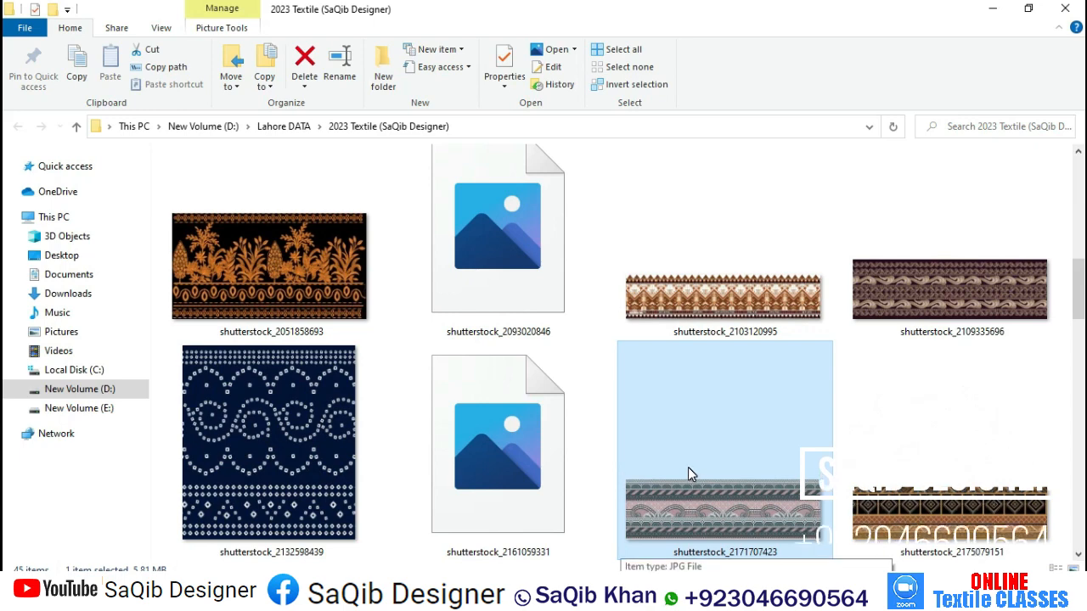
{"action": "key", "text": "Down"}
{"action": "key", "text": "Down"}
{"action": "key", "text": "Down"}
{"action": "key", "text": "Down"}
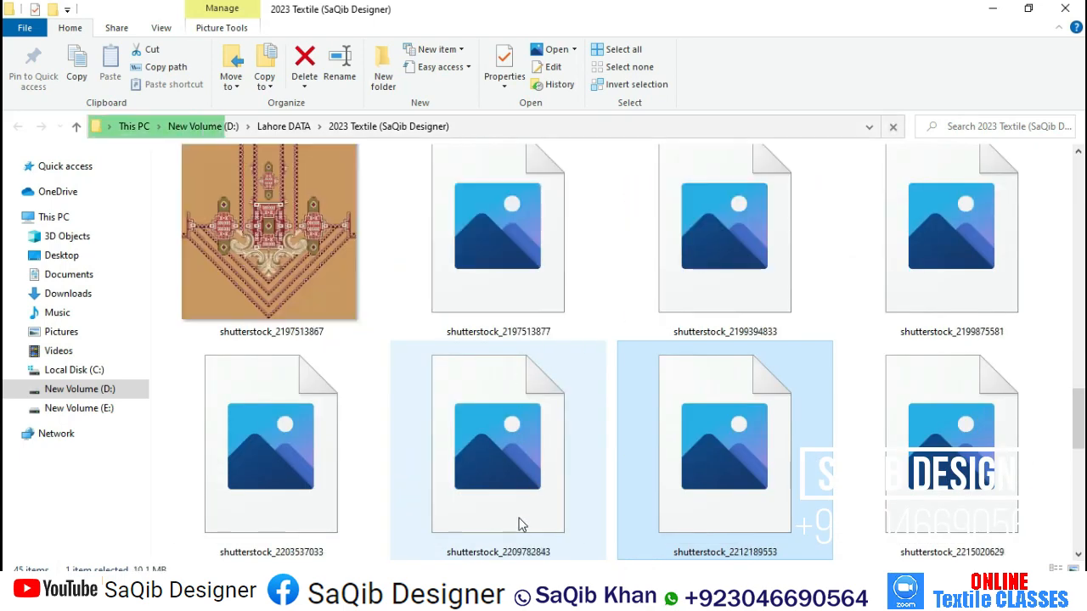
{"action": "key", "text": "Down"}
{"action": "key", "text": "Down"}
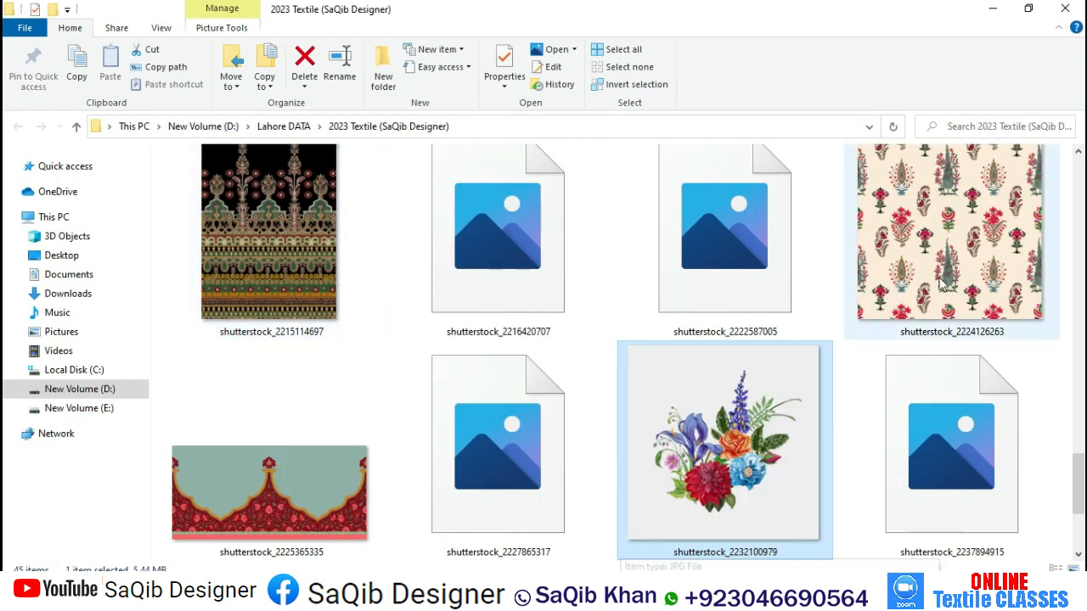
{"action": "left_click_drag", "start_coordinate": [951, 255], "coordinate": [969, 371]}
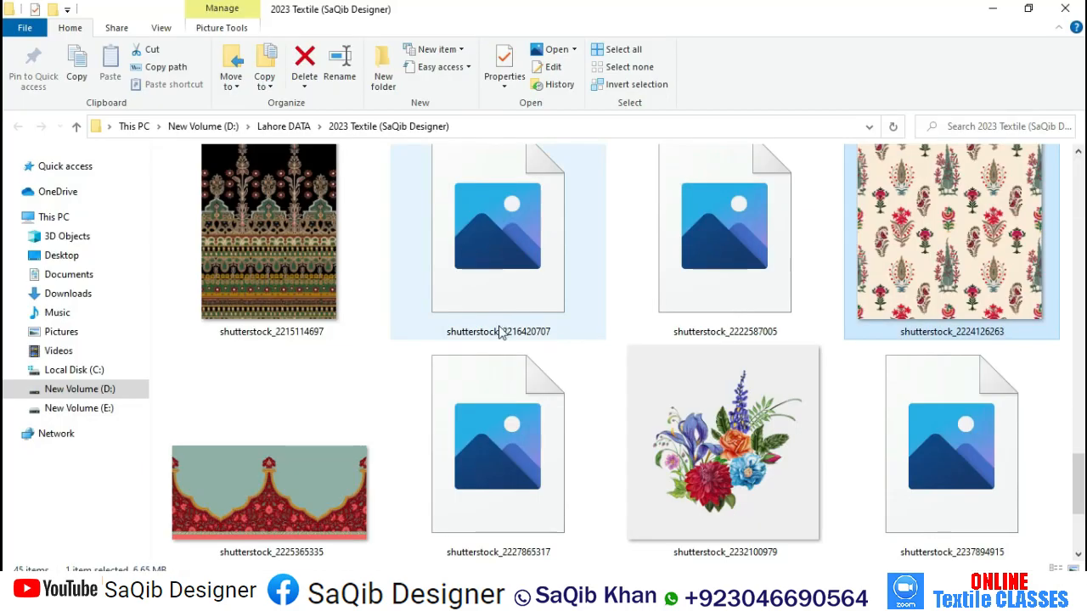
{"action": "key", "text": "Up"}
{"action": "key", "text": "Up"}
{"action": "key", "text": "Up"}
{"action": "key", "text": "Down"}
{"action": "key", "text": "Down"}
{"action": "key", "text": "Down"}
{"action": "key", "text": "Down"}
{"action": "key", "text": "Down"}
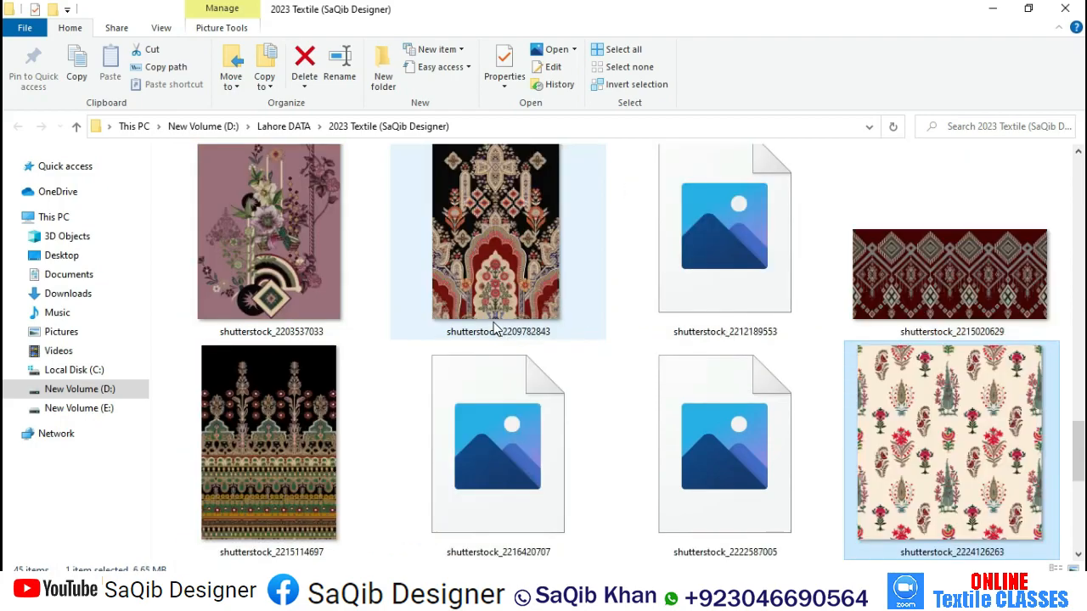
{"action": "key", "text": "Up"}
{"action": "key", "text": "Up"}
{"action": "key", "text": "Up"}
{"action": "key", "text": "Up"}
{"action": "key", "text": "Up"}
{"action": "key", "text": "Up"}
{"action": "key", "text": "Up"}
{"action": "key", "text": "Up"}
{"action": "key", "text": "Up"}
{"action": "key", "text": "Up"}
{"action": "key", "text": "Up"}
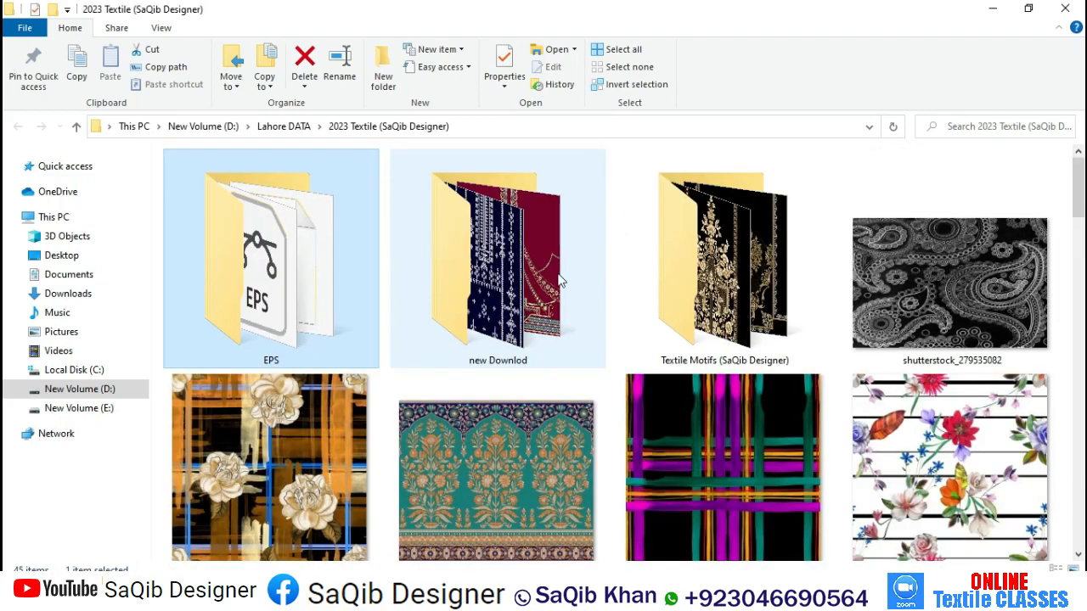
Show the contents of the new Downlod folder as larger thumbnails and open shutterstock_2219466195.jpg in Photoshop.
{"action": "double_click", "coordinate": [445, 287]}
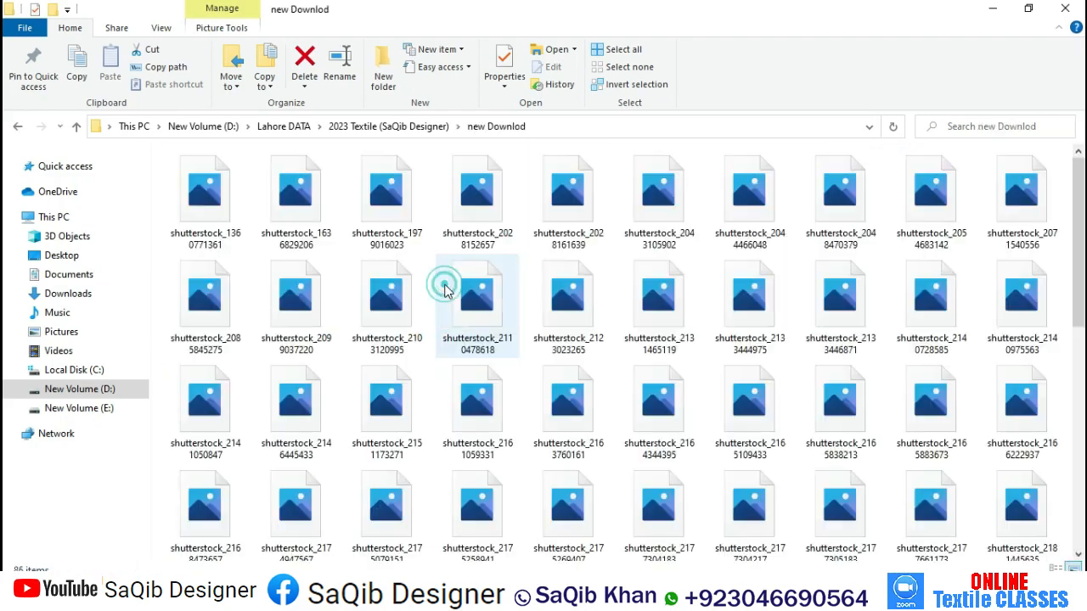
{"action": "key", "text": "End"}
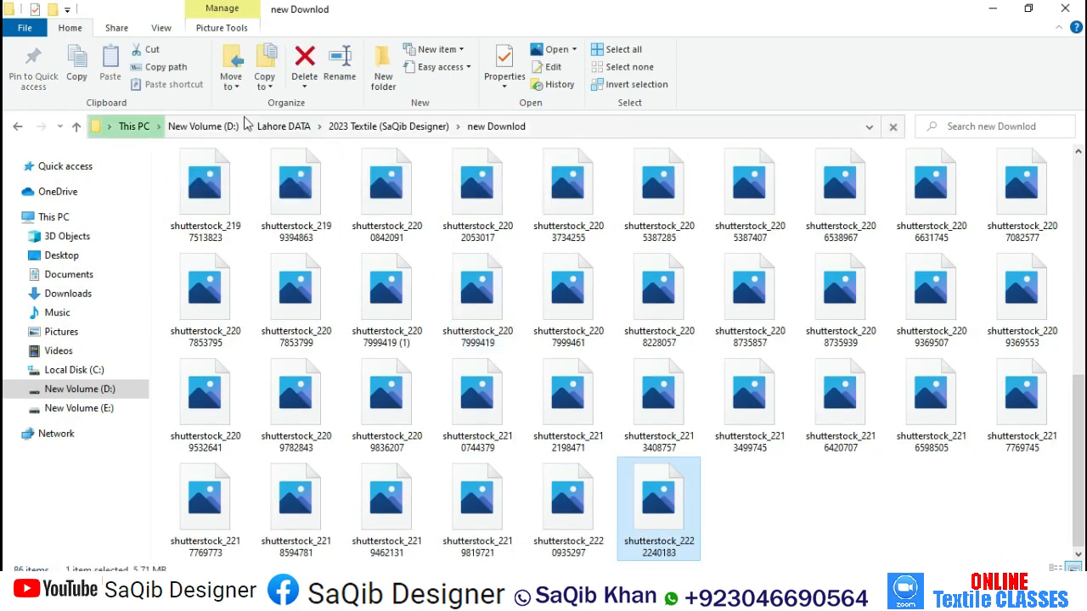
{"action": "left_click", "coordinate": [161, 28]}
{"action": "left_click", "coordinate": [192, 50]}
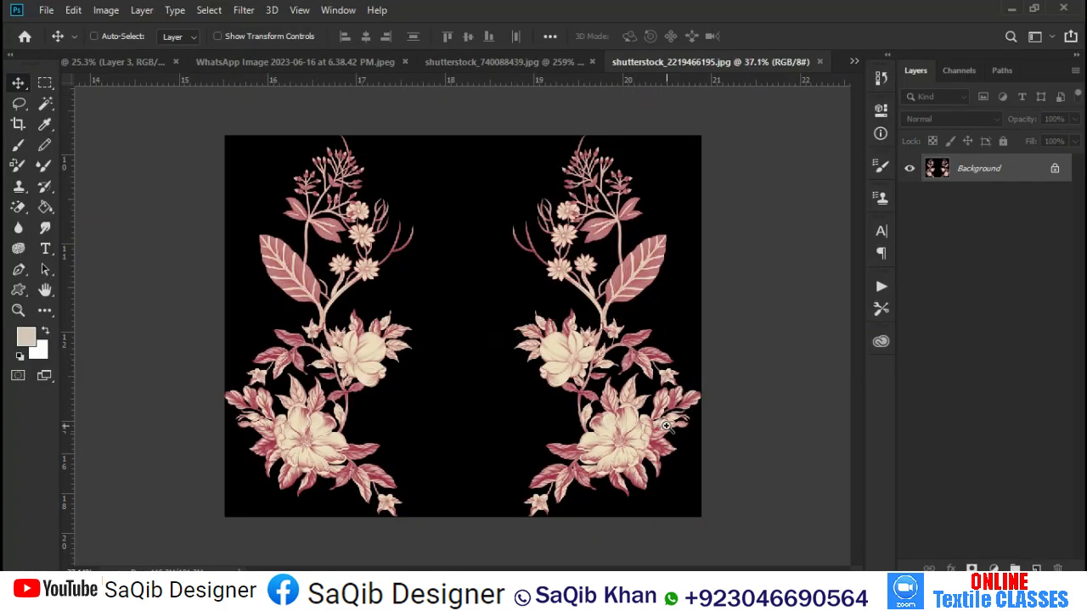
Bring one flower spray from shutterstock_2219466195.jpg into back.tif as a new layer and shift it toward the dress photo.
{"action": "scroll", "coordinate": [666, 424], "scroll_direction": "up", "scroll_amount": 3}
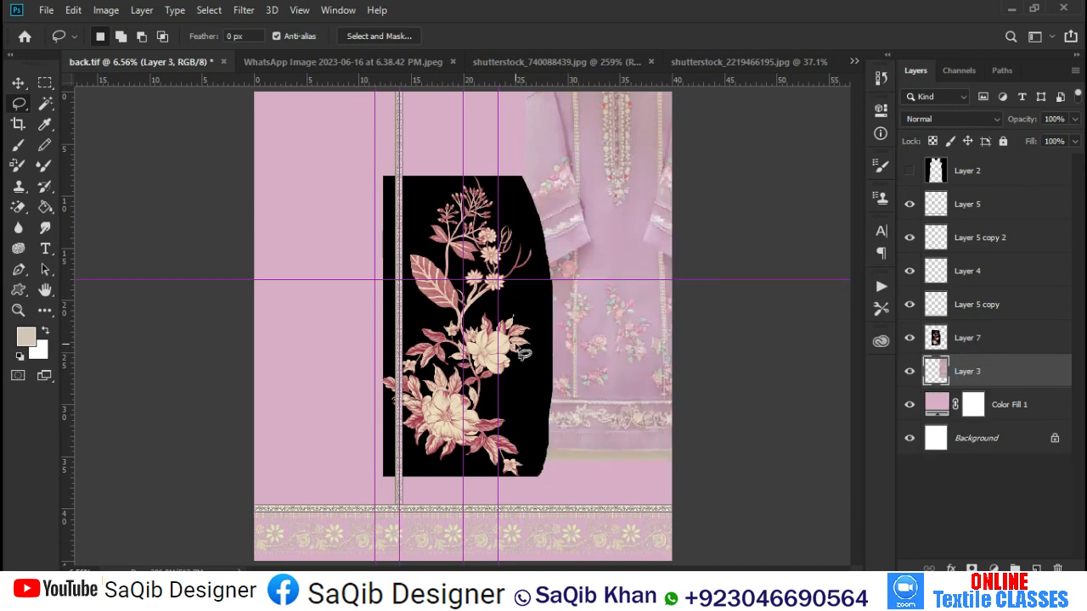
{"action": "key", "text": "v"}
{"action": "left_click_drag", "start_coordinate": [530, 357], "coordinate": [587, 367]}
Erase the black background of the flower spray on Layer 7 with the Magic Eraser and inspect the spray beside the dress photo.
{"action": "key", "text": "e"}
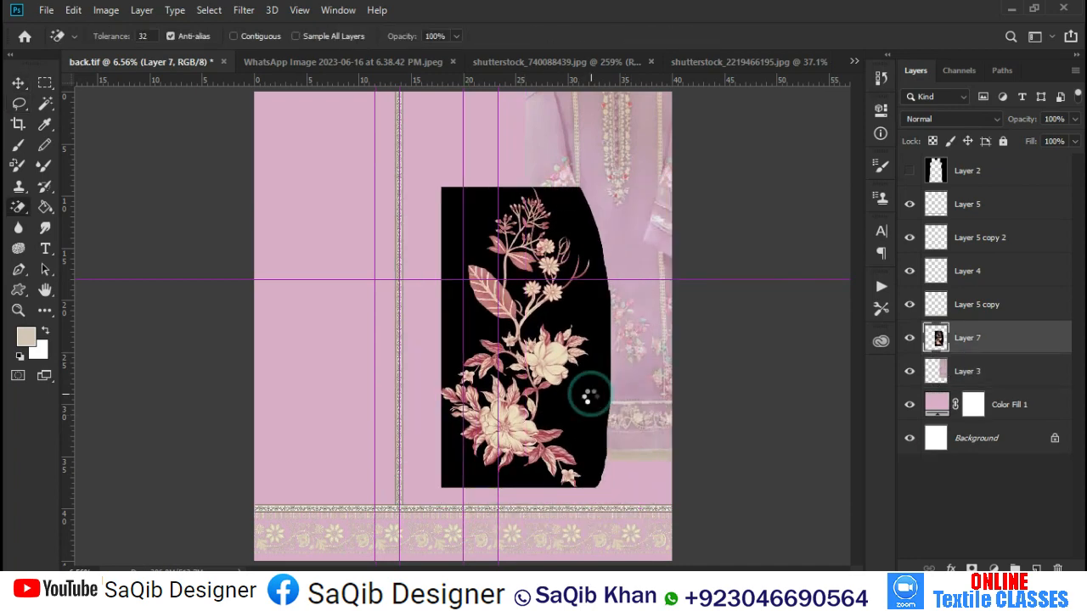
{"action": "left_click", "coordinate": [586, 395]}
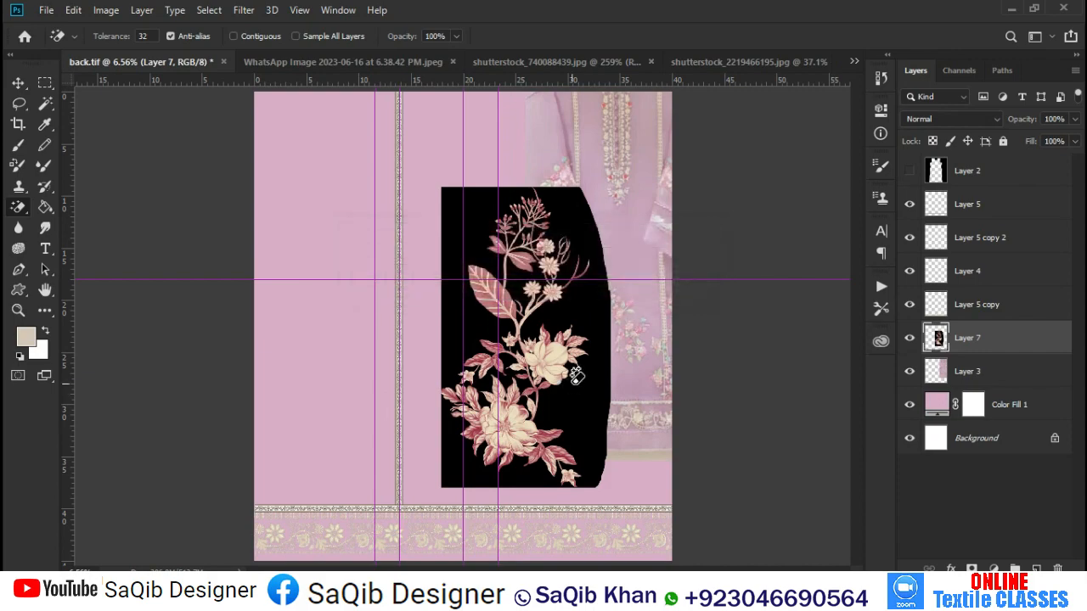
{"action": "left_click_drag", "start_coordinate": [467, 319], "coordinate": [562, 417]}
{"action": "key", "text": "v"}
{"action": "left_click_drag", "start_coordinate": [574, 337], "coordinate": [322, 310]}
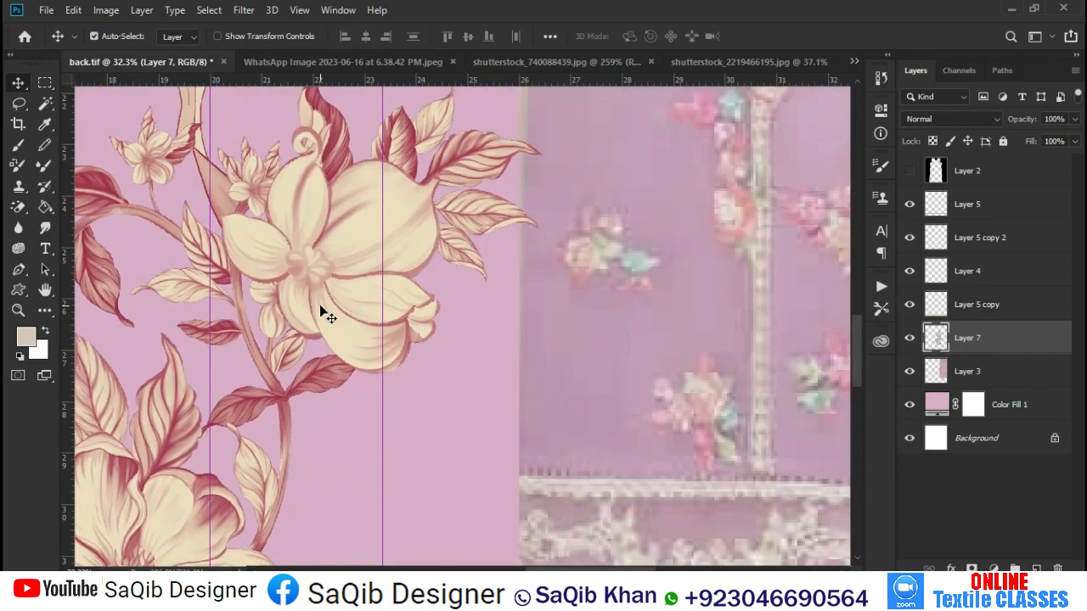
Bring the floral pattern from 0 (113).png into back.tif as a new layer and scale it down slightly about its centre.
{"action": "key", "text": "ctrl+minus"}
{"action": "key", "text": "ctrl+minus"}
{"action": "key", "text": "ctrl+minus"}
{"action": "key", "text": "ctrl+minus"}
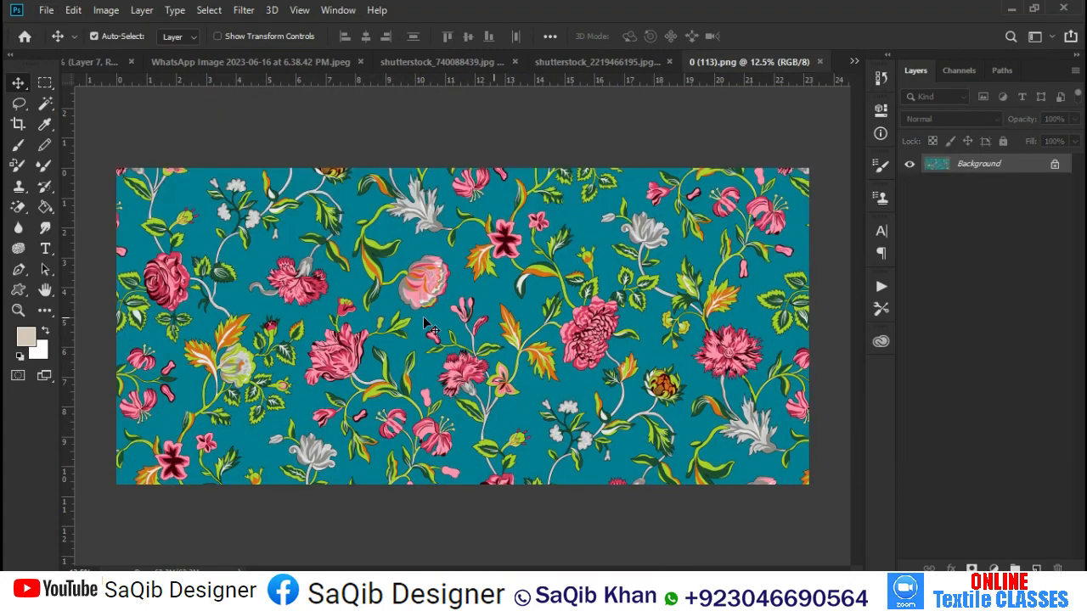
{"action": "left_click_drag", "start_coordinate": [174, 179], "coordinate": [365, 348]}
{"action": "key", "text": "ctrl+t"}
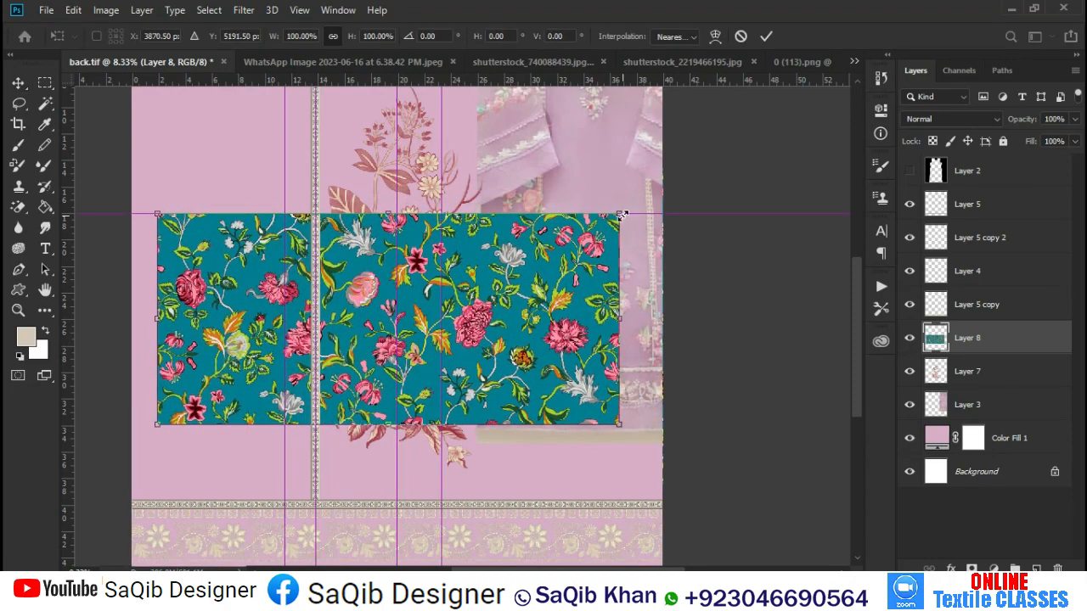
{"action": "left_click_drag", "start_coordinate": [620, 214], "coordinate": [585, 230]}
{"action": "key", "text": "Return"}
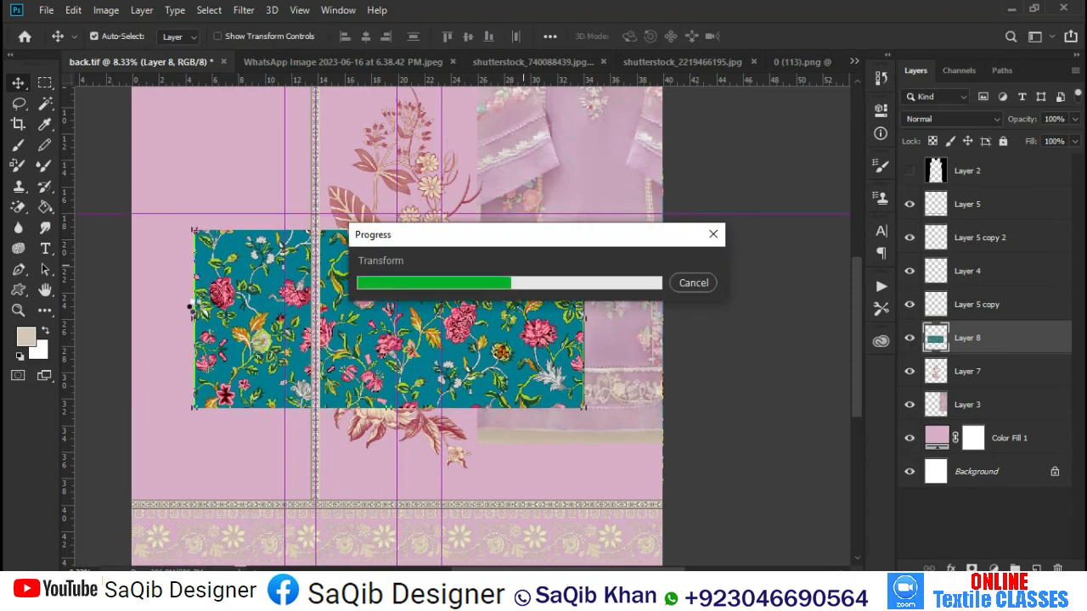
Erase the teal background of the floral pattern on Layer 8 with the Magic Eraser.
{"action": "scroll", "coordinate": [225, 297], "scroll_direction": "up", "scroll_amount": 5}
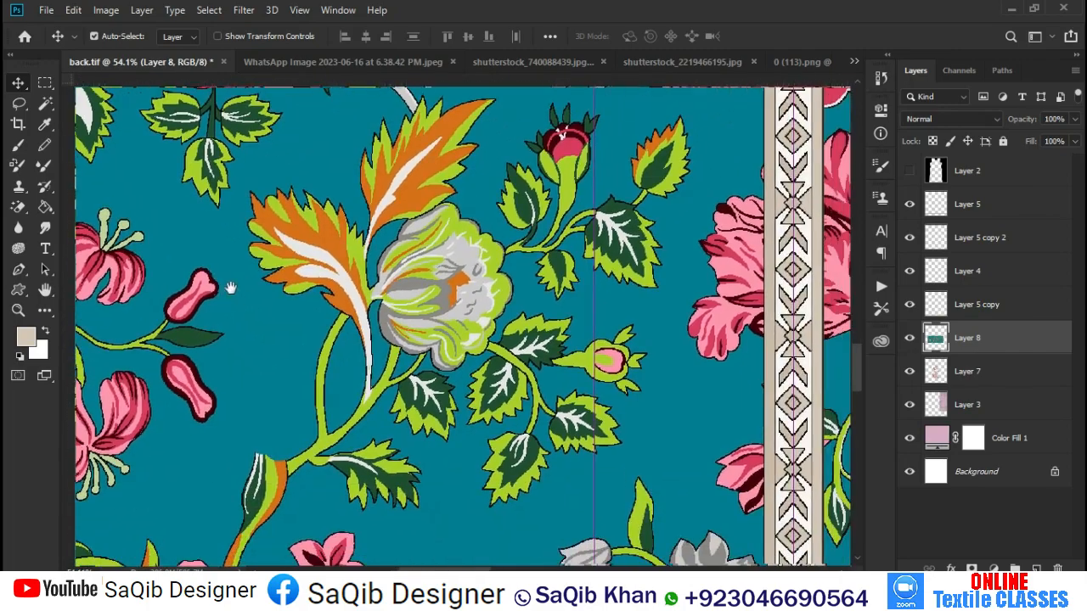
{"action": "scroll", "coordinate": [227, 293], "scroll_direction": "down", "scroll_amount": 4}
{"action": "mouse_move", "coordinate": [587, 345]}
{"action": "left_mouse_down"}
{"action": "mouse_move", "coordinate": [223, 327]}
{"action": "mouse_move", "coordinate": [253, 339]}
{"action": "left_mouse_up"}
{"action": "key", "text": "e"}
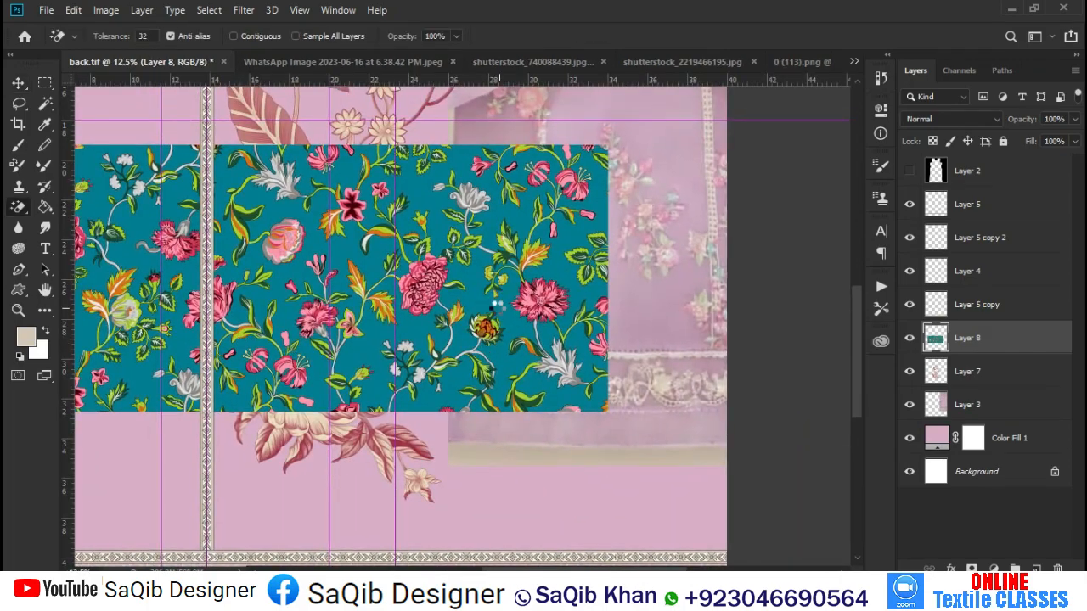
{"action": "left_click", "coordinate": [495, 305]}
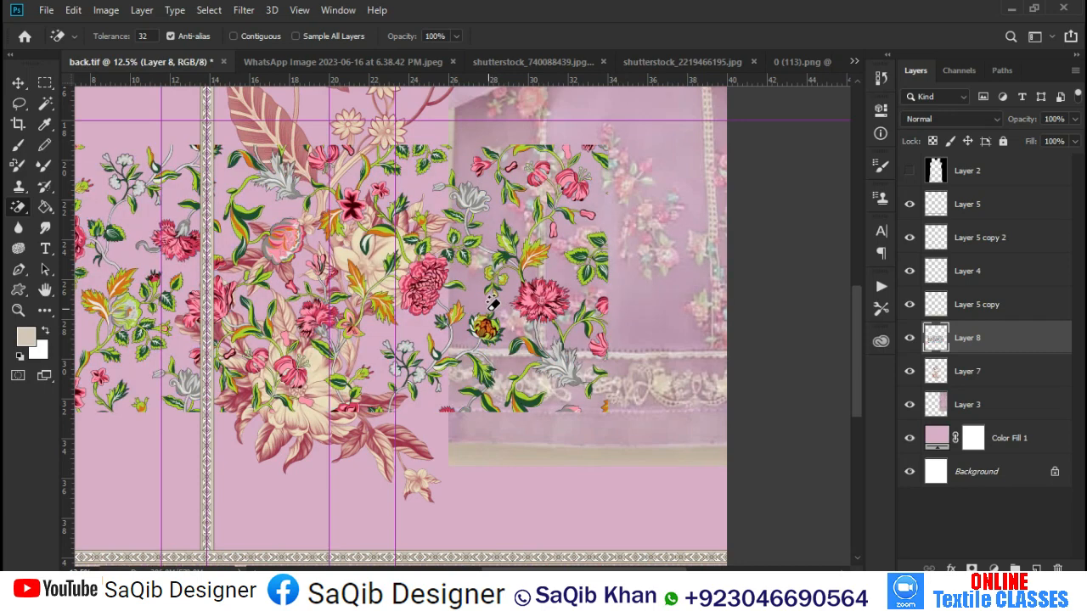
Hide the flower spray on Layer 7 and the guides, leaving the floral pattern on Layer 8 selected.
{"action": "key", "text": "v"}
{"action": "left_click_drag", "start_coordinate": [387, 183], "coordinate": [488, 224]}
{"action": "left_click", "coordinate": [484, 174]}
{"action": "left_click", "coordinate": [909, 373]}
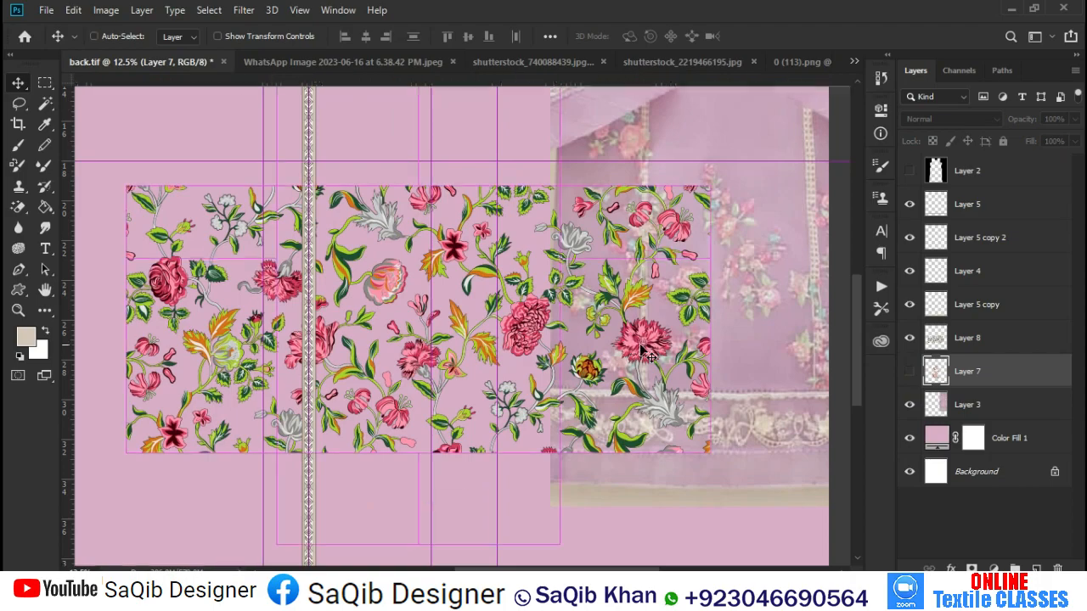
{"action": "key", "text": "ctrl+semicolon"}
{"action": "left_click", "coordinate": [311, 467]}
{"action": "left_click_drag", "start_coordinate": [523, 345], "coordinate": [494, 390]}
{"action": "left_click_drag", "start_coordinate": [486, 444], "coordinate": [435, 293]}
{"action": "key", "text": "ctrl+e"}
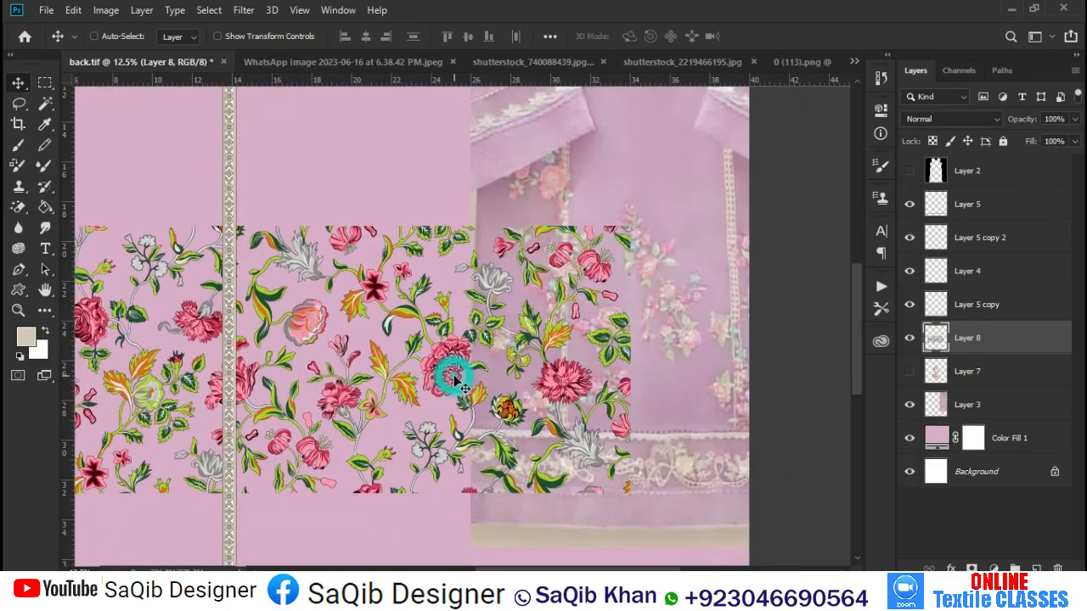
Soften the floral pattern's colours with Hue/Saturation, using Saturation -45 and Lightness +22.
{"action": "key", "text": "ctrl+u"}
{"action": "left_click_drag", "start_coordinate": [804, 303], "coordinate": [783, 303]}
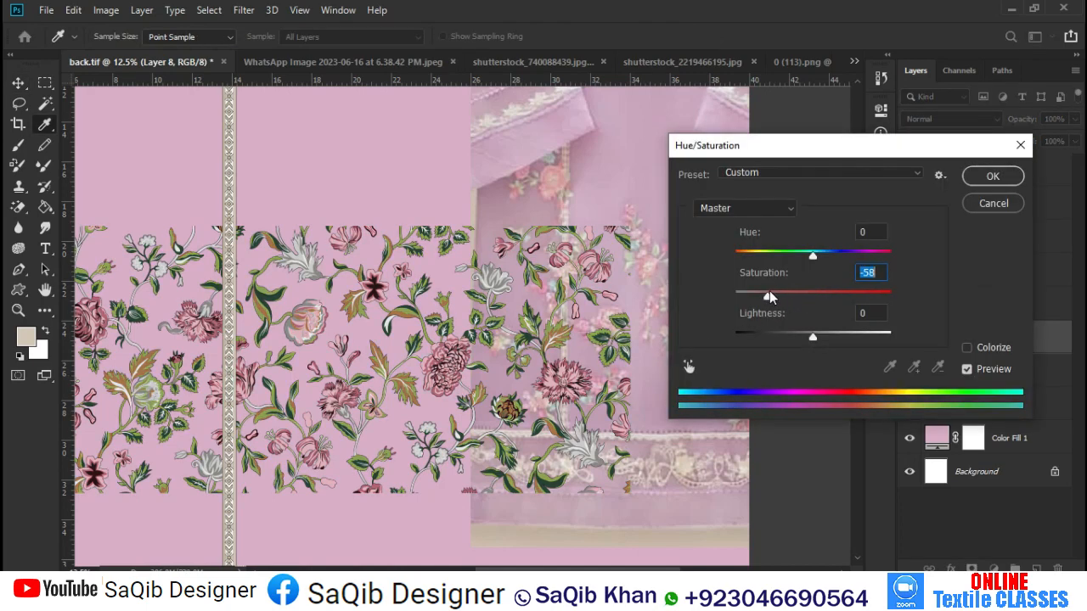
{"action": "left_click_drag", "start_coordinate": [809, 340], "coordinate": [831, 341]}
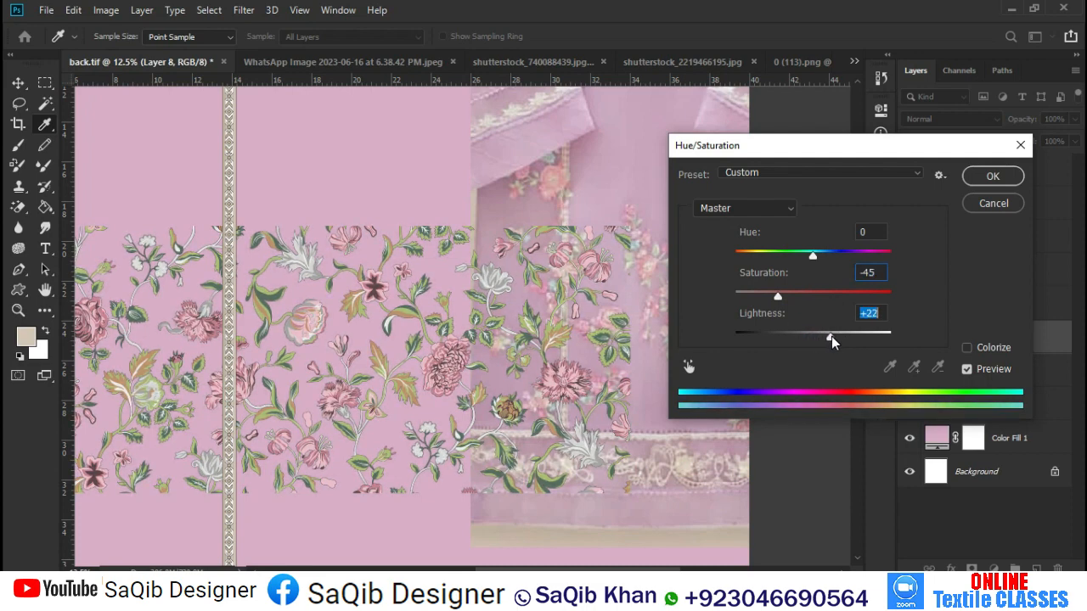
{"action": "left_click", "coordinate": [980, 176]}
Separate the two images by moving the dress photo up and right and the floral pattern down and left.
{"action": "left_click_drag", "start_coordinate": [680, 408], "coordinate": [776, 325]}
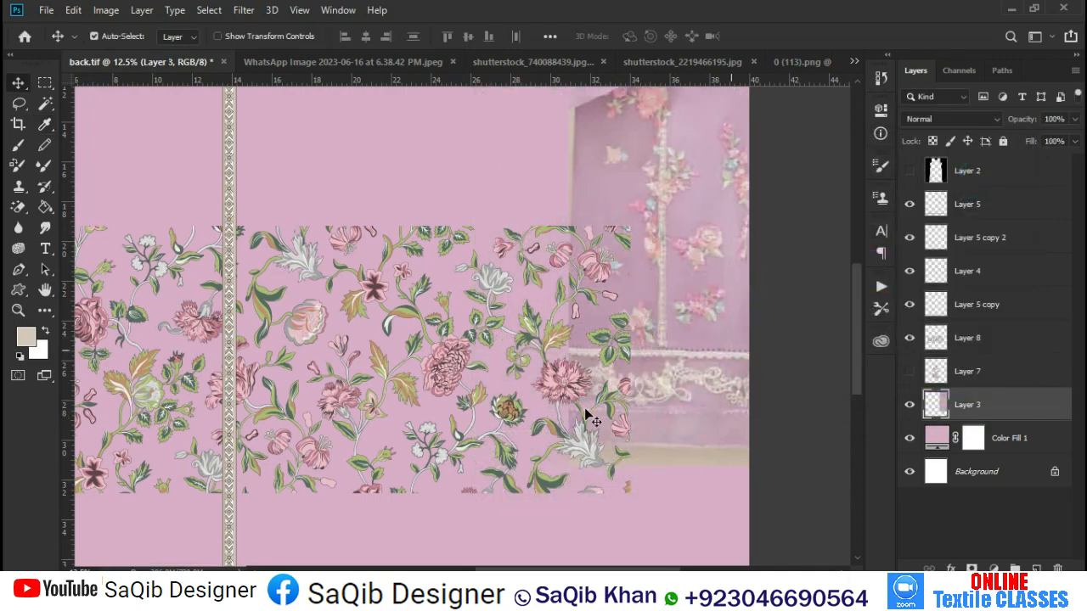
{"action": "left_click_drag", "start_coordinate": [594, 463], "coordinate": [473, 477]}
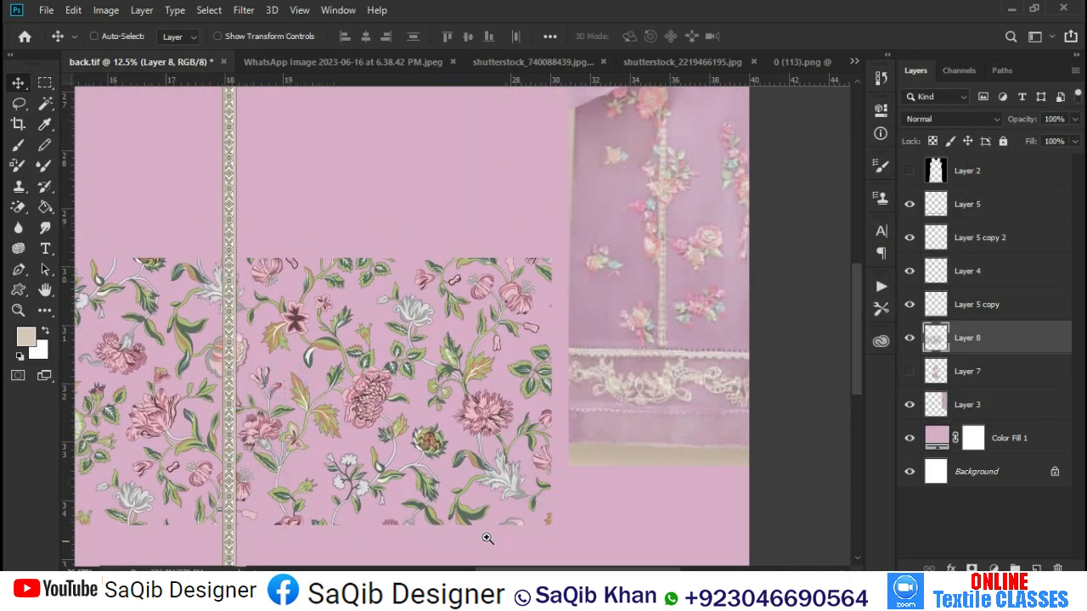
Lasso the sprig with white blossoms and a brown bud, copy it to a new layer and hide Layer 8.
{"action": "scroll", "coordinate": [357, 522], "scroll_direction": "up", "scroll_amount": 5}
{"action": "key", "text": "l"}
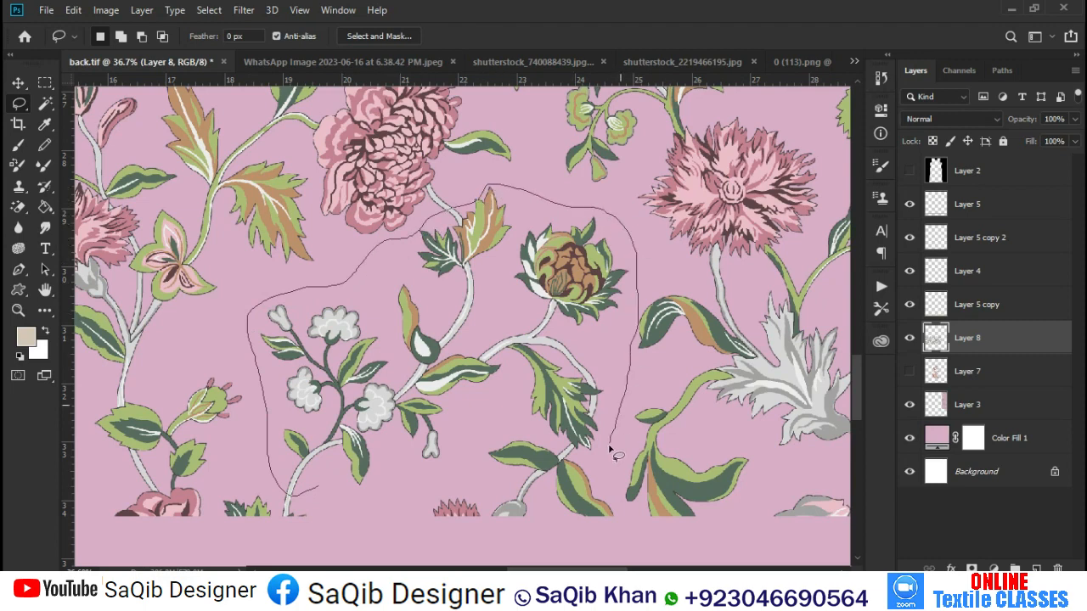
{"action": "left_click_drag", "start_coordinate": [436, 465], "coordinate": [322, 494]}
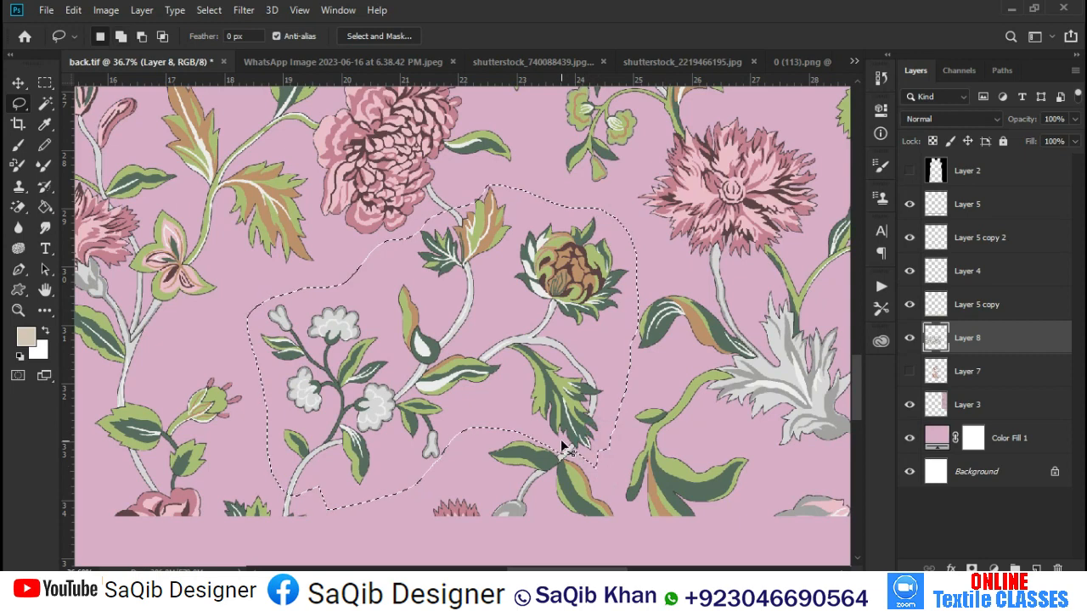
{"action": "key", "text": "ctrl+j"}
{"action": "left_click", "coordinate": [909, 371]}
{"action": "key", "text": "v"}
{"action": "key", "text": "ctrl+z"}
Erase the leftover grey stem stub beside the orange and green leaf of the copied sprig on Layer 9.
{"action": "left_click_drag", "start_coordinate": [430, 215], "coordinate": [487, 268]}
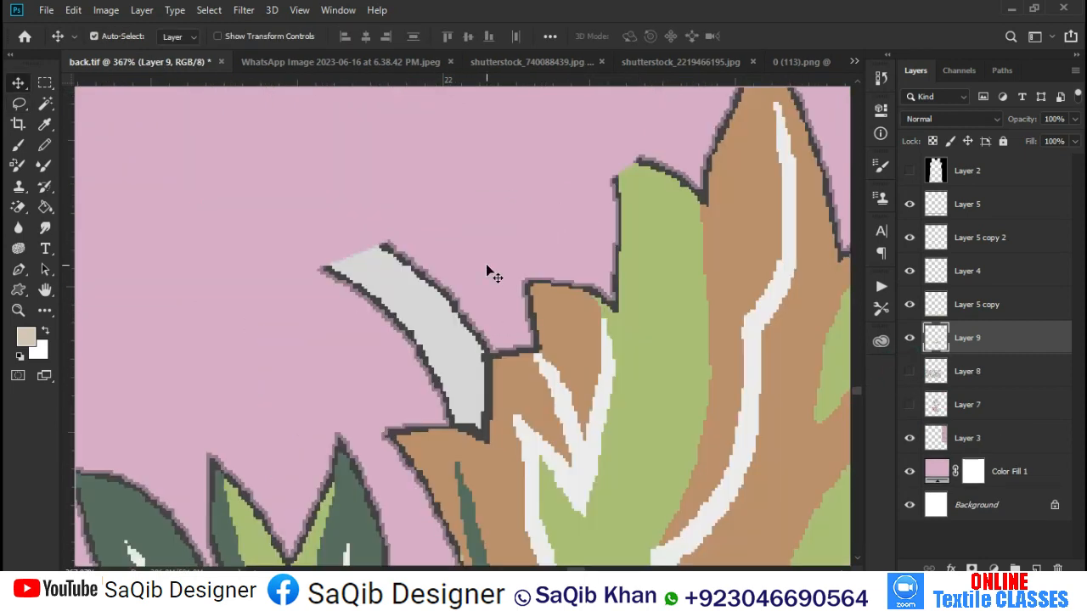
{"action": "key", "text": "e"}
{"action": "key", "text": "shift+e"}
{"action": "left_click", "coordinate": [387, 259]}
{"action": "key", "text": "bracketleft"}
{"action": "key", "text": "bracketleft"}
{"action": "key", "text": "bracketleft"}
{"action": "key", "text": "bracketleft"}
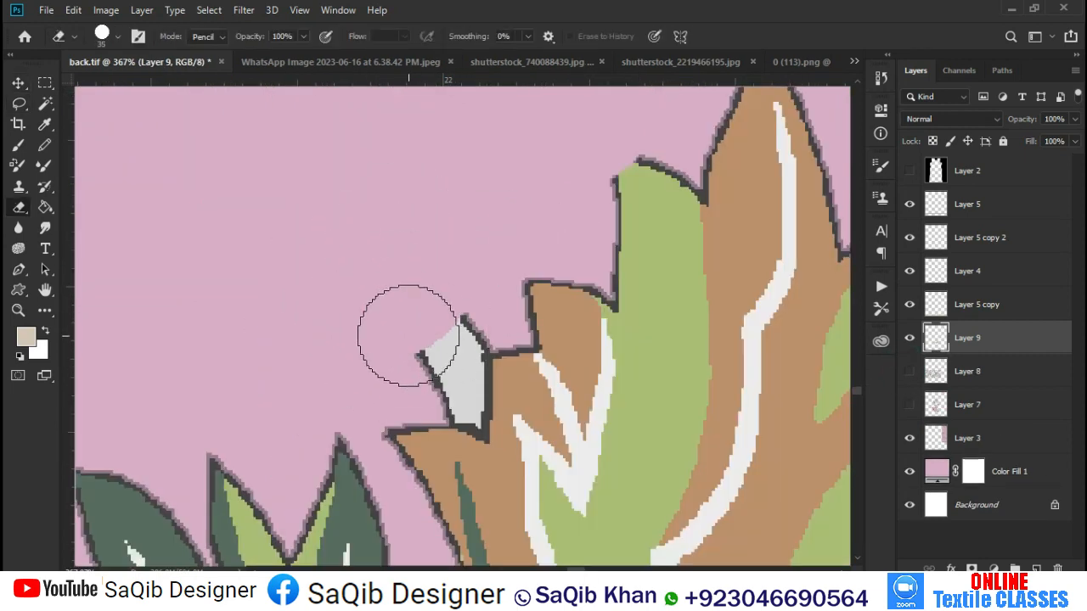
{"action": "left_click_drag", "start_coordinate": [402, 328], "coordinate": [450, 317]}
{"action": "left_click_drag", "start_coordinate": [436, 365], "coordinate": [439, 376]}
{"action": "key", "text": "w"}
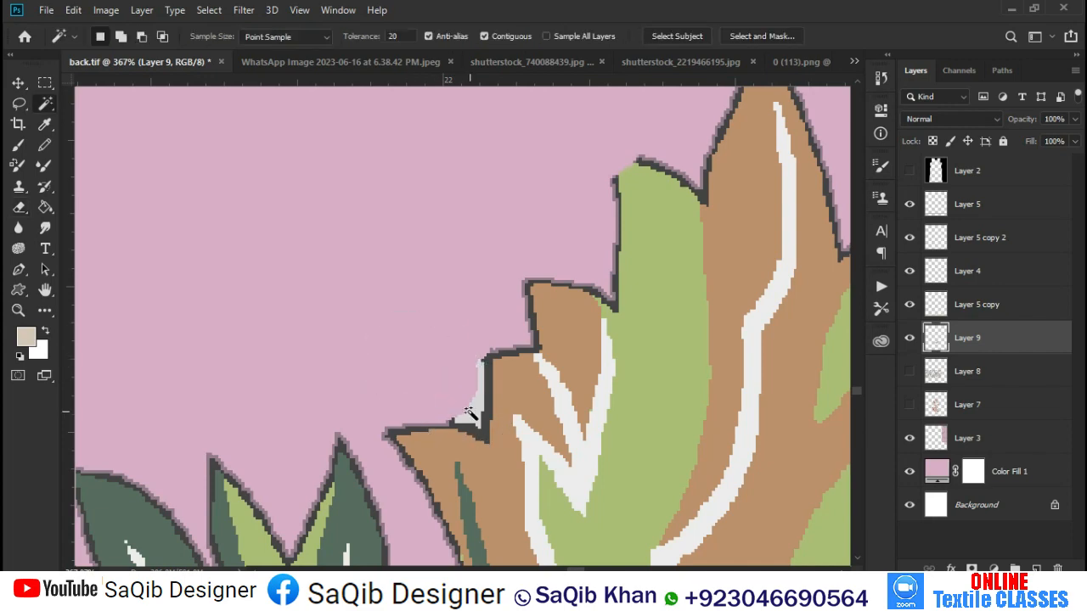
{"action": "left_click", "coordinate": [465, 408]}
{"action": "key", "text": "ctrl+d"}
{"action": "key", "text": "e"}
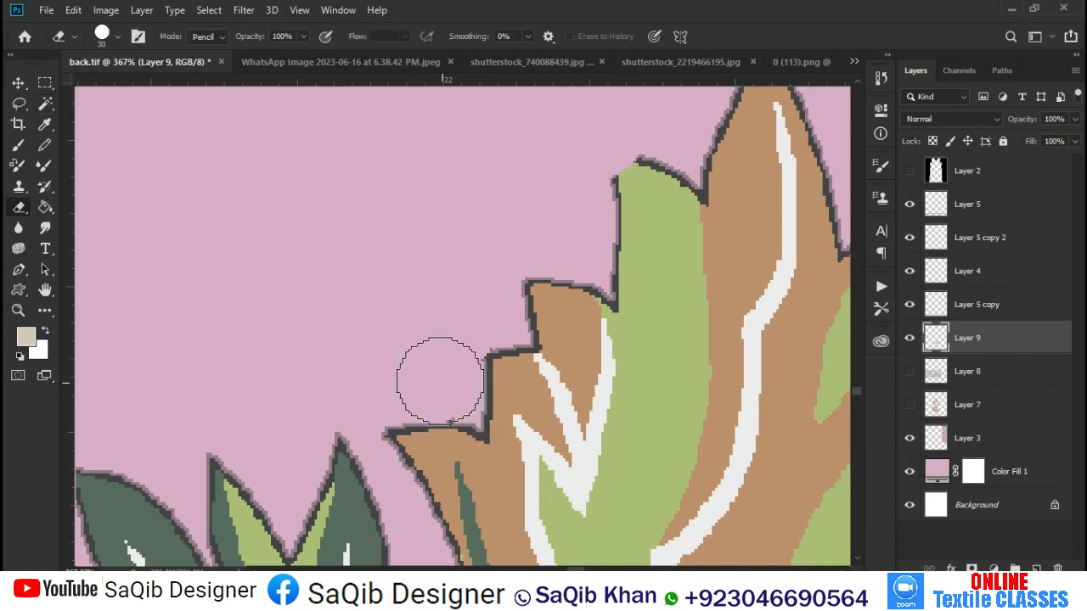
Erase the leftover stem remnants around the tip of the large green leaf on the white-blossom sprig.
{"action": "key", "text": "ctrl+minus"}
{"action": "key", "text": "ctrl+minus"}
{"action": "key", "text": "ctrl+minus"}
{"action": "key", "text": "ctrl+minus"}
{"action": "key", "text": "ctrl+minus"}
{"action": "key", "text": "ctrl+minus"}
{"action": "key", "text": "ctrl+minus"}
{"action": "key", "text": "ctrl+minus"}
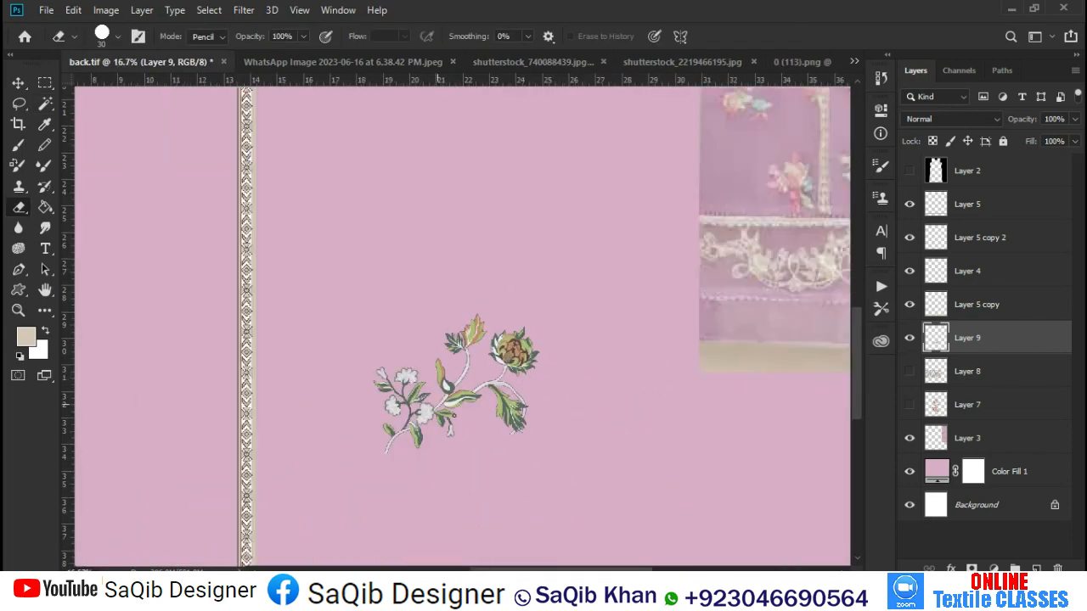
{"action": "left_click_drag", "start_coordinate": [502, 424], "coordinate": [527, 441]}
{"action": "left_click_drag", "start_coordinate": [432, 291], "coordinate": [449, 315]}
{"action": "left_click_drag", "start_coordinate": [388, 365], "coordinate": [340, 399]}
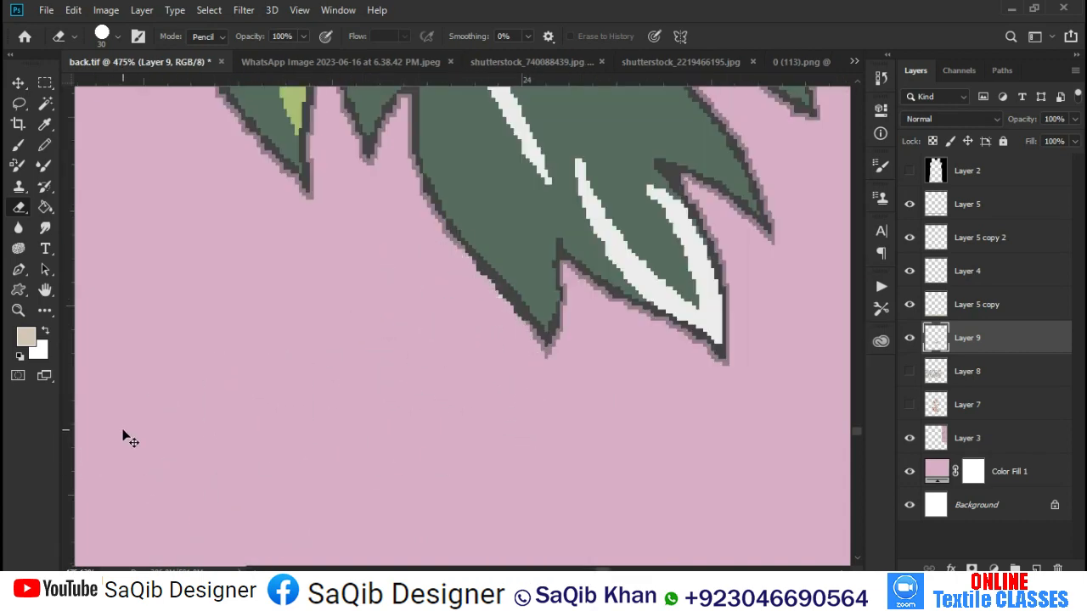
{"action": "key", "text": "ctrl+minus"}
{"action": "key", "text": "ctrl+minus"}
{"action": "key", "text": "ctrl+minus"}
{"action": "key", "text": "ctrl+minus"}
{"action": "key", "text": "ctrl+minus"}
{"action": "key", "text": "ctrl+minus"}
{"action": "key", "text": "ctrl+minus"}
{"action": "key", "text": "ctrl+minus"}
{"action": "key", "text": "ctrl+minus"}
{"action": "key", "text": "ctrl+minus"}
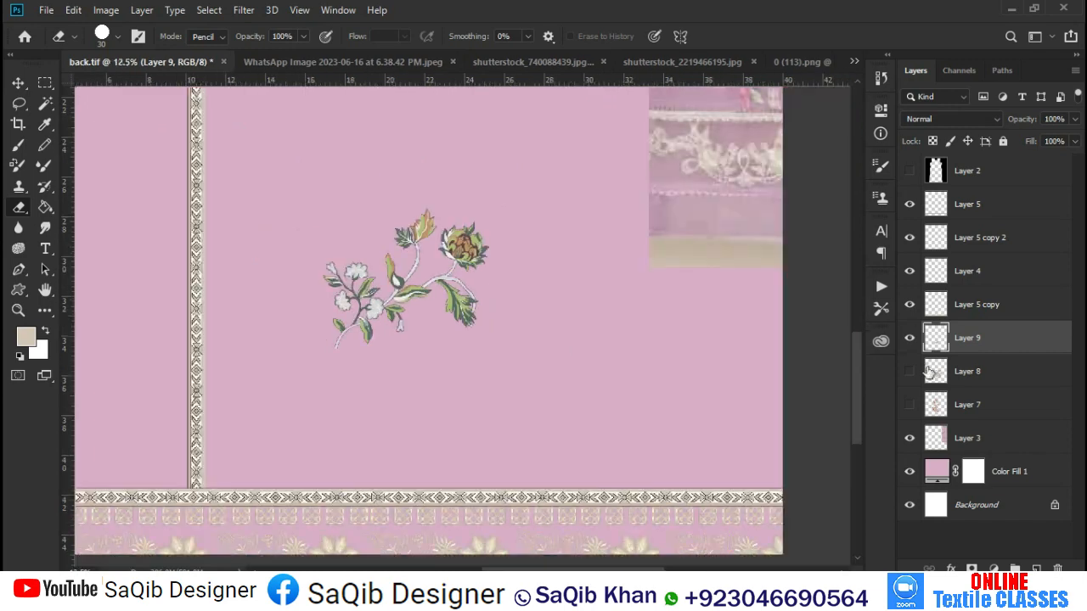
Show Layer 8 again and move the copied white-blossom sprig to the empty area below the dress photo.
{"action": "left_click", "coordinate": [909, 371]}
{"action": "key", "text": "b"}
{"action": "key", "text": "v"}
{"action": "left_click_drag", "start_coordinate": [462, 306], "coordinate": [705, 399]}
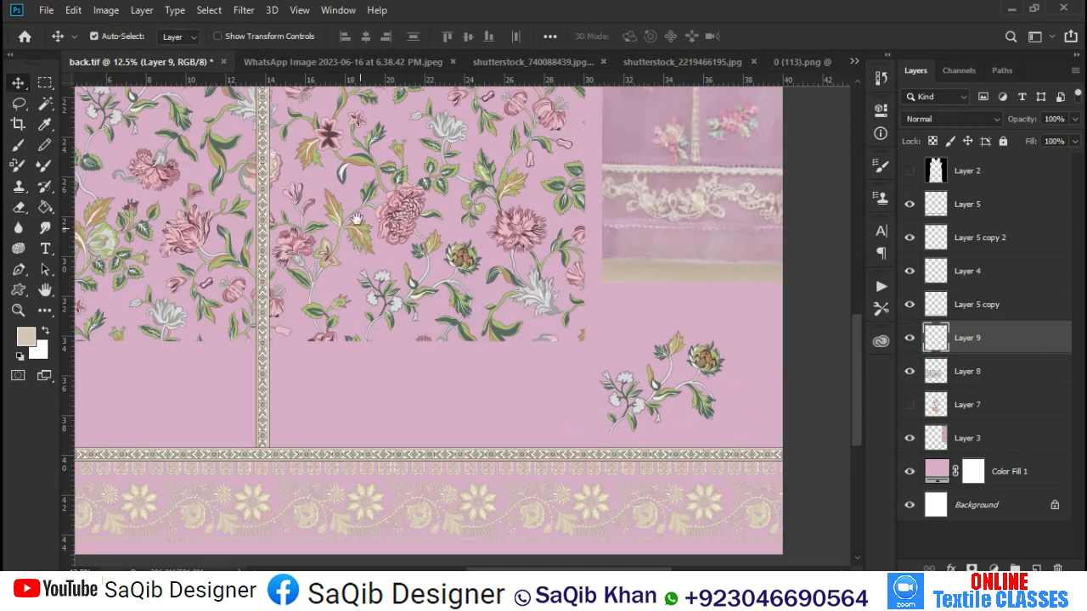
Lasso the large pink bloom with its orange and green leaves, copy it to a new layer, shift it down-right and hide it.
{"action": "left_click_drag", "start_coordinate": [328, 126], "coordinate": [451, 289]}
{"action": "left_click", "coordinate": [528, 297]}
{"action": "key", "text": "l"}
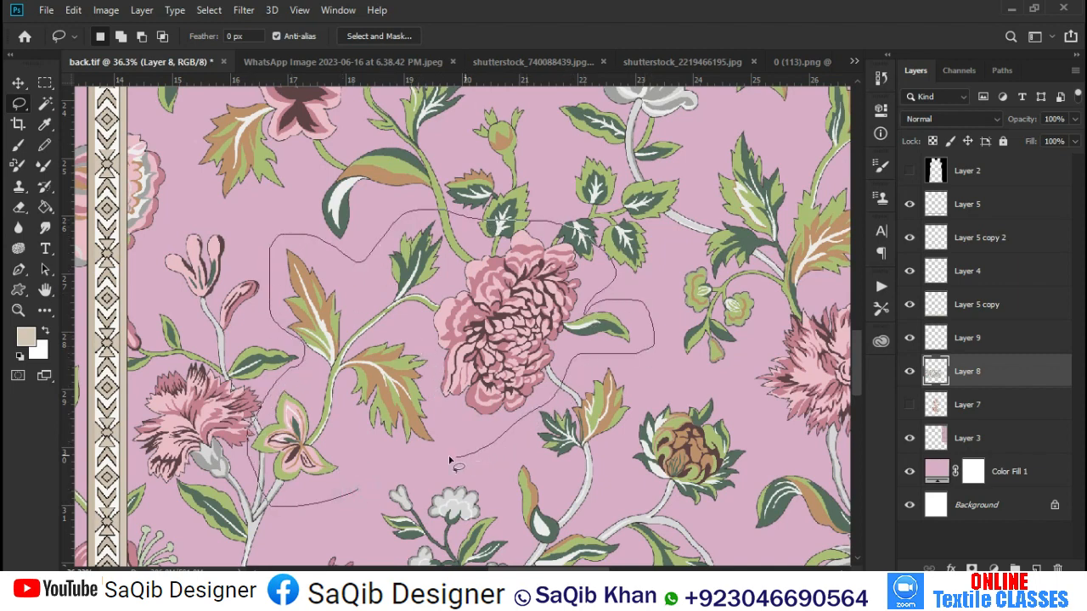
{"action": "left_click_drag", "start_coordinate": [450, 460], "coordinate": [475, 450]}
{"action": "key", "text": "ctrl+j"}
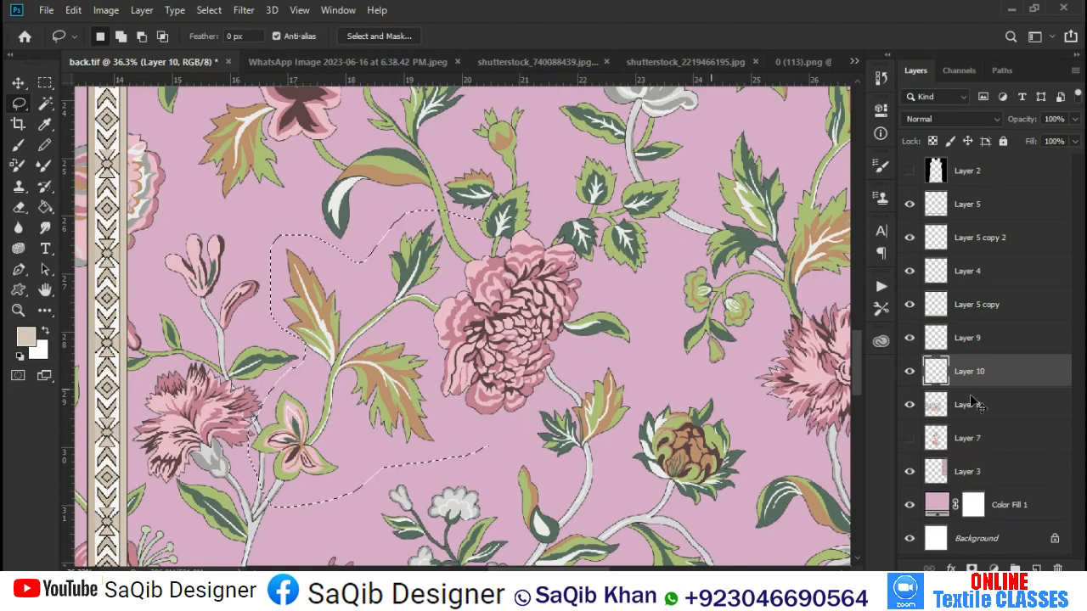
{"action": "key", "text": "v"}
{"action": "left_click_drag", "start_coordinate": [556, 273], "coordinate": [747, 435]}
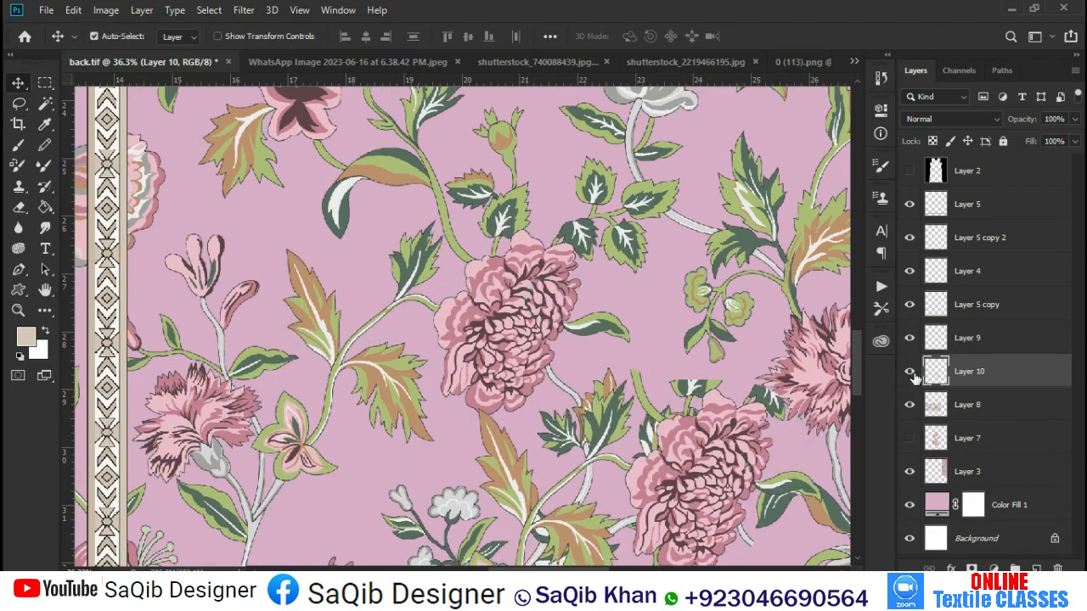
{"action": "left_click", "coordinate": [909, 371]}
Lasso the carnation sprig with pink buds on Layer 8, copy it to a new layer and hide Layer 8.
{"action": "left_click", "coordinate": [966, 405]}
{"action": "mouse_move", "coordinate": [202, 422]}
{"action": "left_mouse_down"}
{"action": "mouse_move", "coordinate": [420, 382]}
{"action": "mouse_move", "coordinate": [489, 392]}
{"action": "left_mouse_up"}
{"action": "key", "text": "l"}
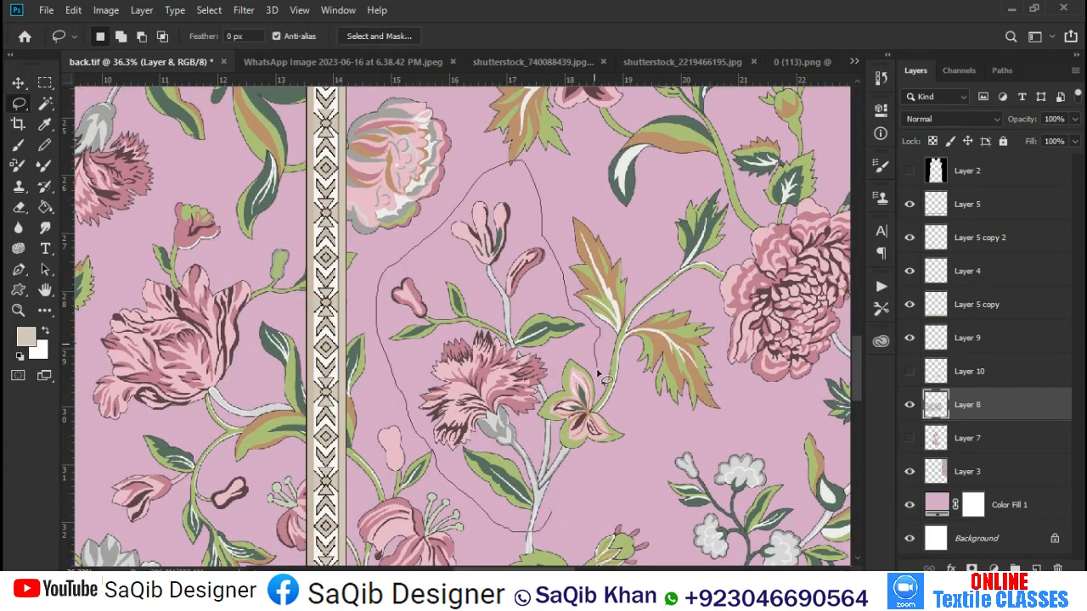
{"action": "left_click_drag", "start_coordinate": [576, 497], "coordinate": [552, 513]}
{"action": "key", "text": "ctrl+j"}
{"action": "left_click", "coordinate": [907, 439]}
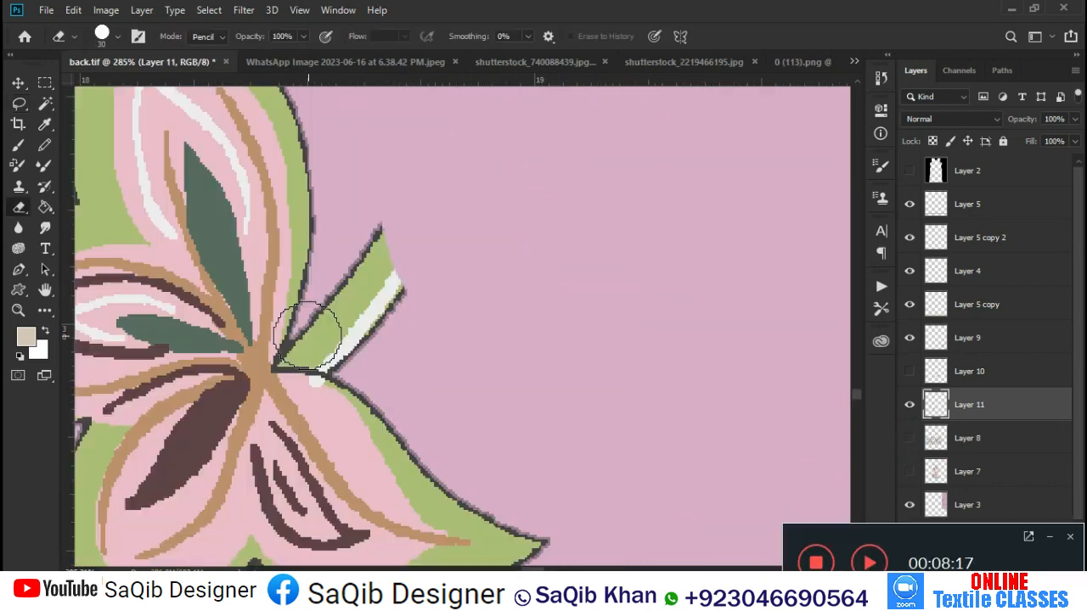
Remove the leftover green stem stub beside the pink and green blossom of the copied carnation sprig.
{"action": "mouse_move", "coordinate": [307, 335]}
{"action": "left_mouse_down"}
{"action": "mouse_move", "coordinate": [437, 203]}
{"action": "mouse_move", "coordinate": [362, 299]}
{"action": "mouse_move", "coordinate": [389, 271]}
{"action": "mouse_move", "coordinate": [383, 339]}
{"action": "mouse_move", "coordinate": [379, 302]}
{"action": "mouse_move", "coordinate": [322, 359]}
{"action": "mouse_move", "coordinate": [299, 346]}
{"action": "mouse_move", "coordinate": [320, 310]}
{"action": "mouse_move", "coordinate": [322, 353]}
{"action": "mouse_move", "coordinate": [309, 354]}
{"action": "mouse_move", "coordinate": [344, 351]}
{"action": "left_mouse_up"}
{"action": "key", "text": "bracketleft"}
{"action": "key", "text": "bracketleft"}
{"action": "key", "text": "bracketleft"}
{"action": "key", "text": "bracketleft"}
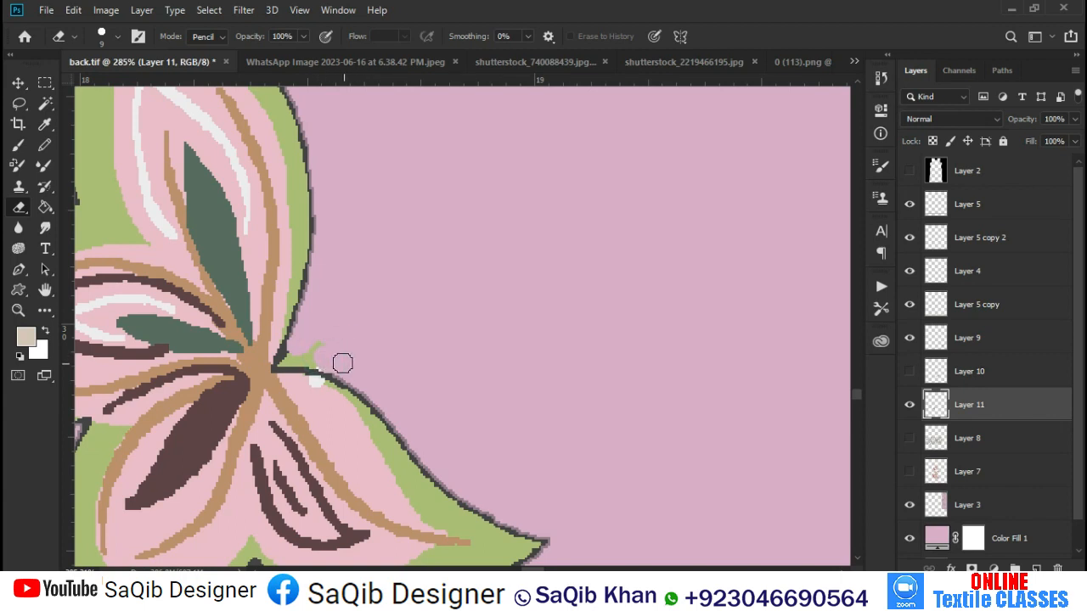
{"action": "key", "text": "w"}
{"action": "left_click", "coordinate": [307, 363]}
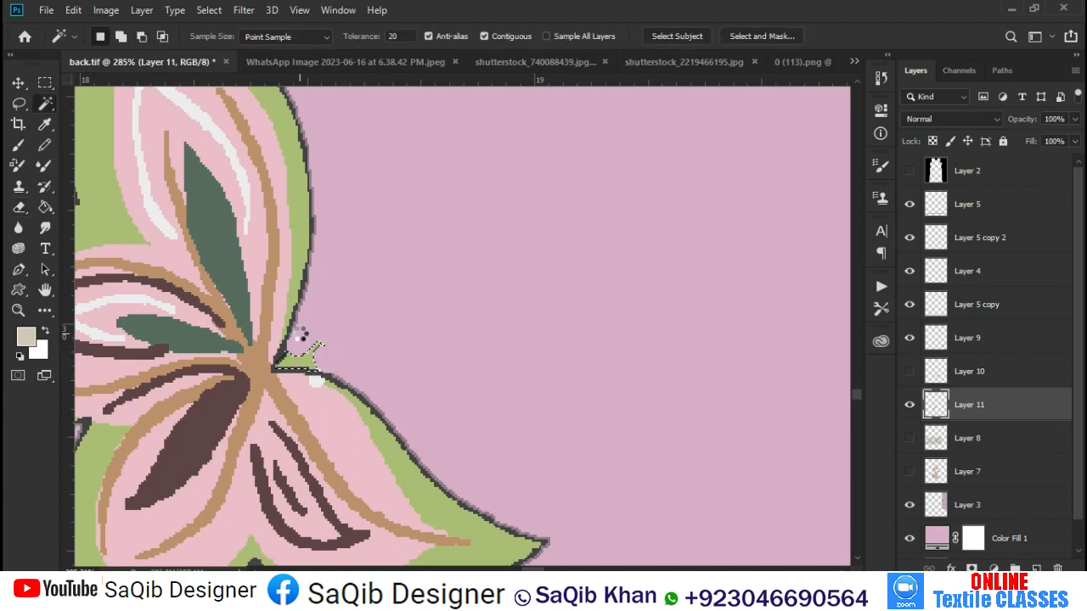
Move the carnation sprig down and right, next to the white-blossom sprig.
{"action": "key", "text": "ctrl+0"}
{"action": "key", "text": "v"}
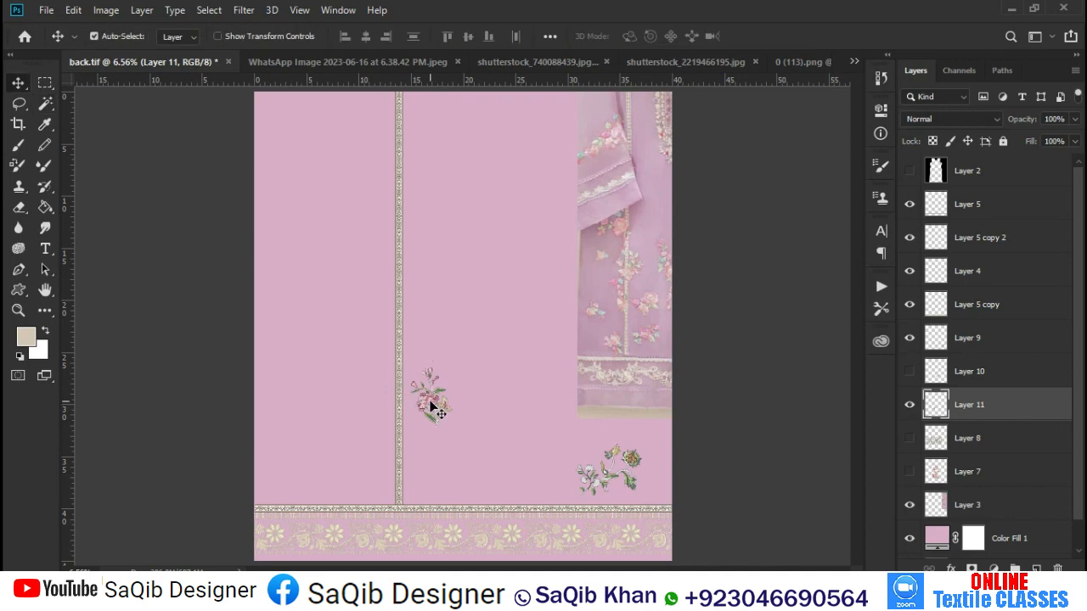
{"action": "left_click_drag", "start_coordinate": [437, 405], "coordinate": [556, 446]}
Show Layer 8 again and move the floral pattern to the upper part of the canvas.
{"action": "left_click", "coordinate": [909, 439]}
{"action": "left_click_drag", "start_coordinate": [383, 354], "coordinate": [507, 463]}
{"action": "left_click_drag", "start_coordinate": [528, 427], "coordinate": [513, 432]}
{"action": "left_click_drag", "start_coordinate": [486, 310], "coordinate": [662, 492]}
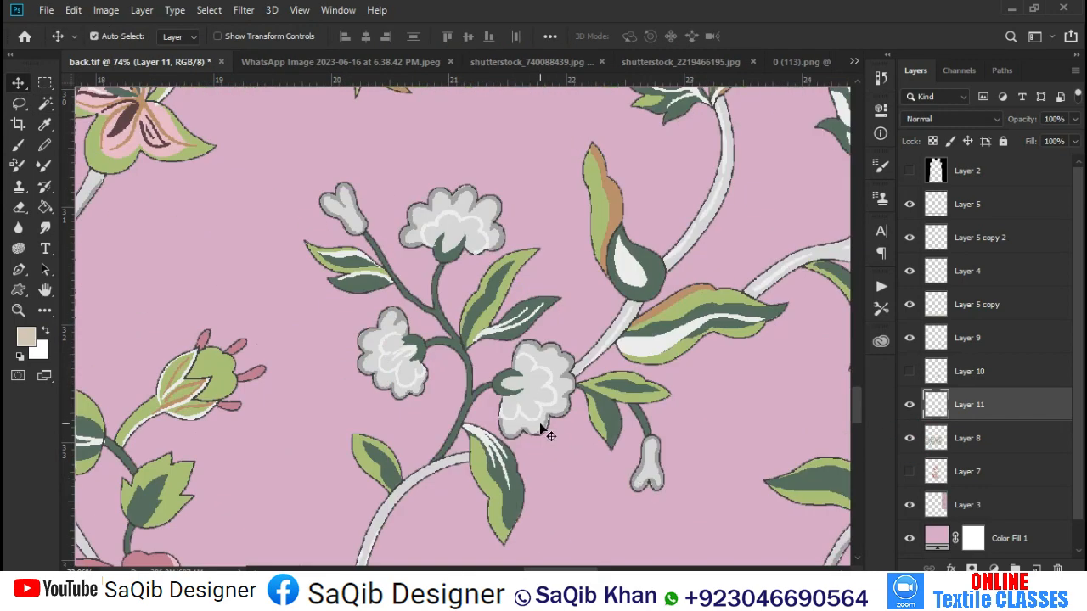
{"action": "key", "text": "ctrl+0"}
{"action": "left_click_drag", "start_coordinate": [546, 397], "coordinate": [548, 213]}
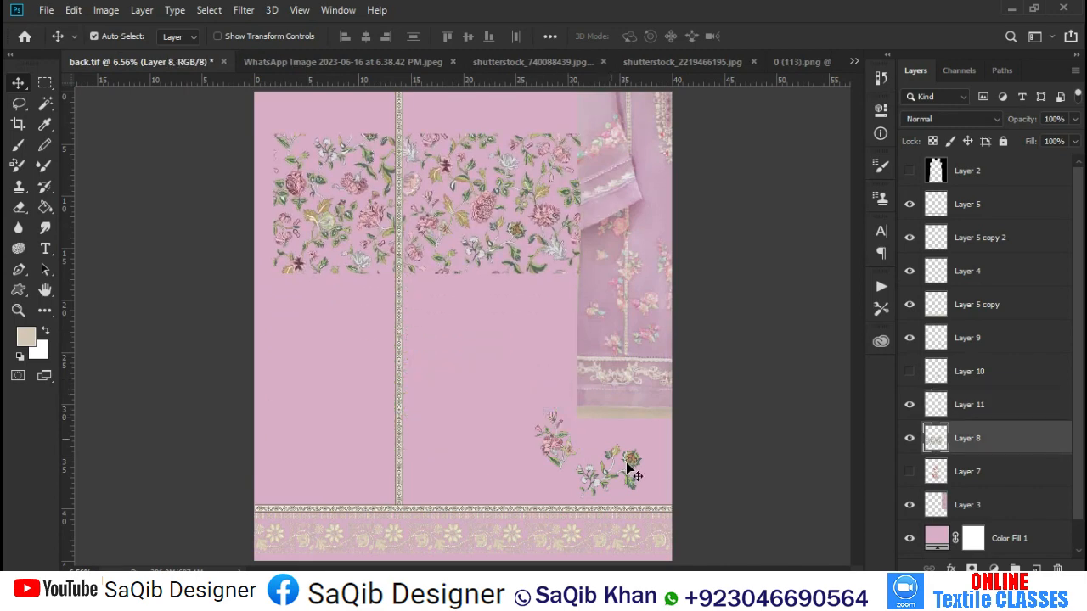
Place the carnation sprig left of the vertical strip above the hem and the white-blossom sprig over the strip, brought to the front.
{"action": "left_click_drag", "start_coordinate": [619, 461], "coordinate": [452, 482]}
{"action": "left_click_drag", "start_coordinate": [559, 447], "coordinate": [375, 476]}
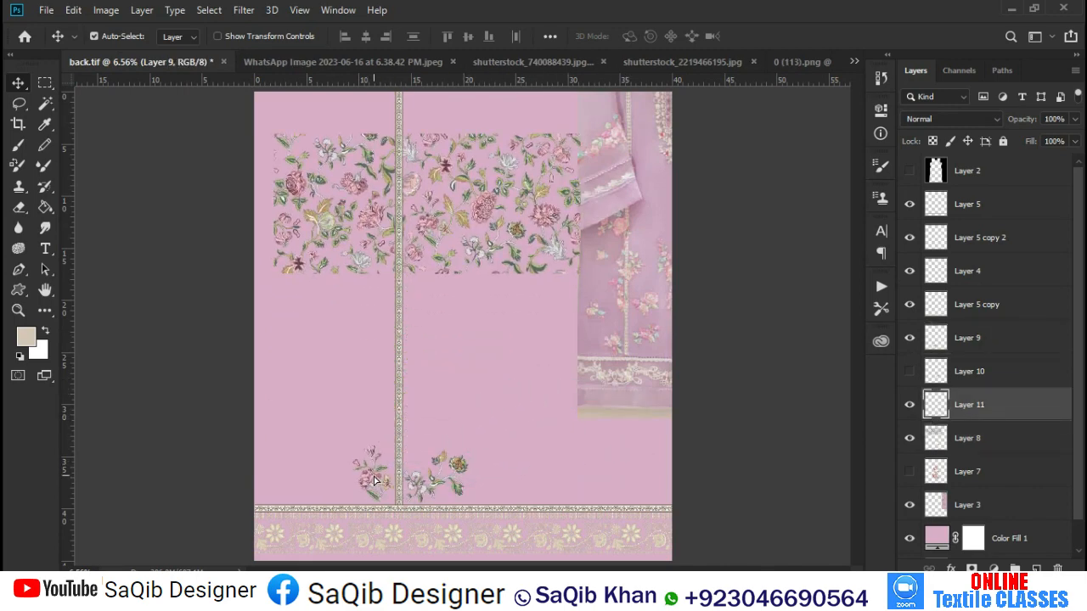
{"action": "left_click_drag", "start_coordinate": [458, 467], "coordinate": [430, 342]}
{"action": "key", "text": "ctrl+shift+bracketright"}
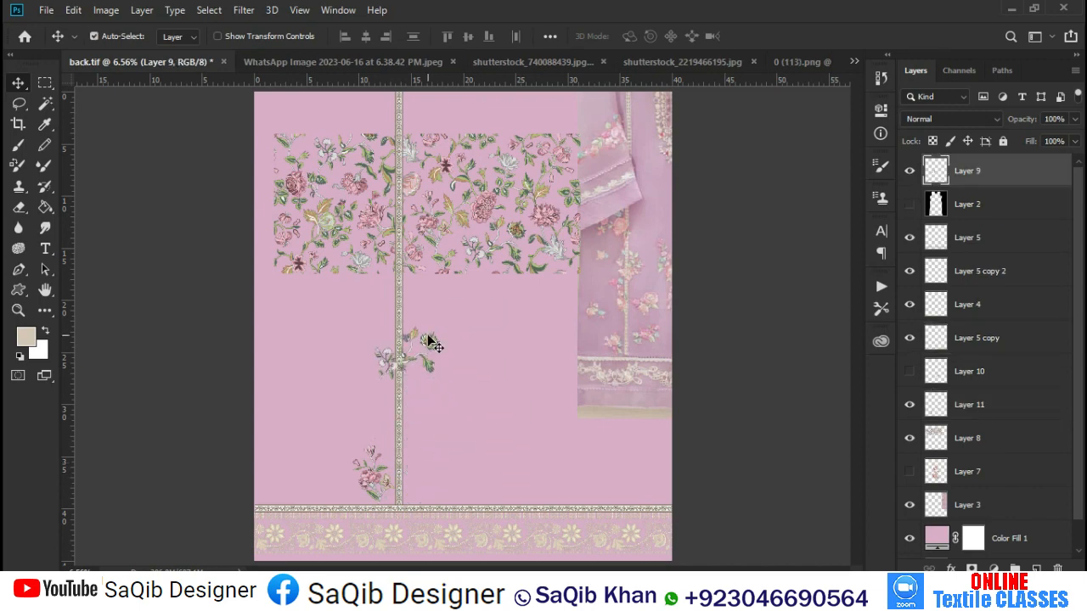
Duplicate the carnation sprig to the right of the strip, flip it horizontally, and scale, rotate and position it beside the strip.
{"action": "left_click_drag", "start_coordinate": [380, 488], "coordinate": [428, 462]}
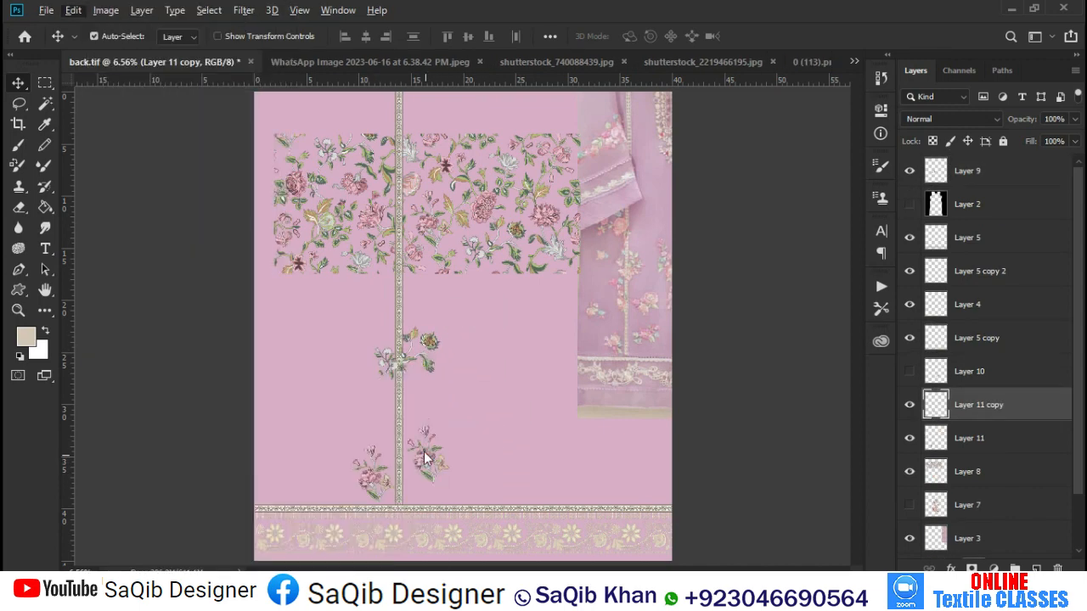
{"action": "left_click_drag", "start_coordinate": [392, 410], "coordinate": [477, 500]}
{"action": "key", "text": "ctrl+t"}
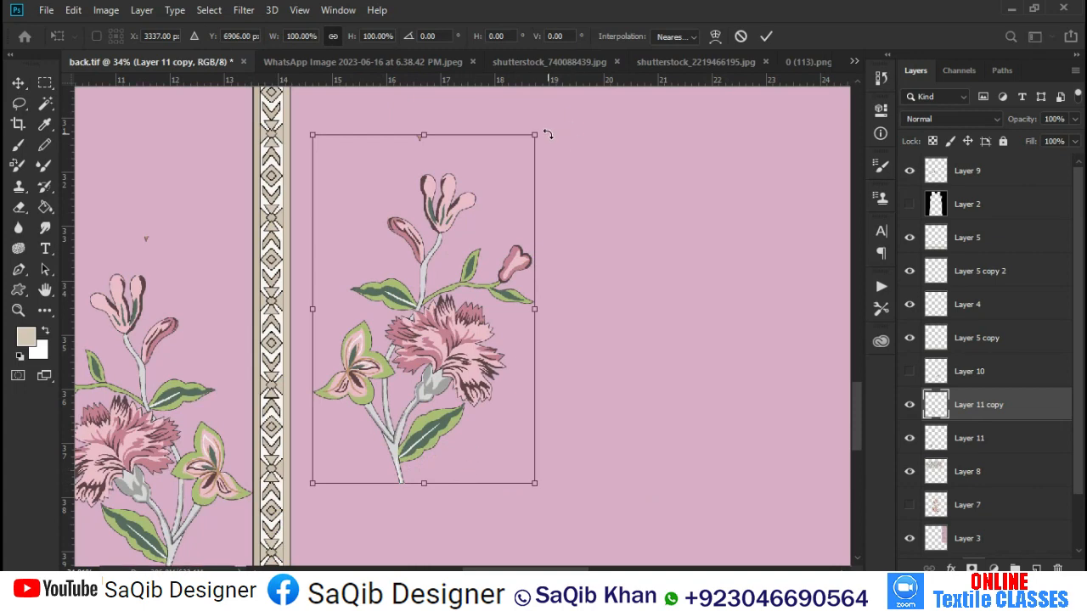
{"action": "left_click_drag", "start_coordinate": [530, 139], "coordinate": [482, 223]}
{"action": "left_click_drag", "start_coordinate": [516, 274], "coordinate": [548, 355]}
{"action": "left_click_drag", "start_coordinate": [538, 291], "coordinate": [499, 293]}
{"action": "key", "text": "Return"}
{"action": "key", "text": "ctrl+0"}
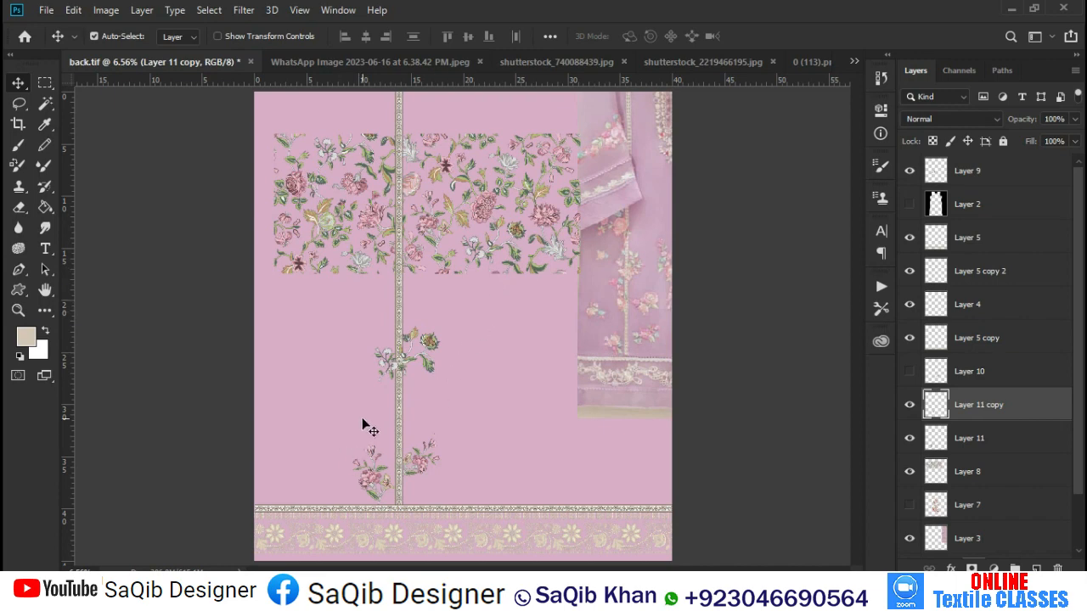
Move the dress reference photo down and to the left, and select the floral pattern on Layer 8.
{"action": "left_click_drag", "start_coordinate": [658, 336], "coordinate": [611, 407]}
{"action": "left_click", "coordinate": [437, 349]}
{"action": "left_click", "coordinate": [480, 207]}
Lasso the long spray with the white tulip, pink blossoms and large pink flower in the floral pattern.
{"action": "key", "text": "ctrl+space"}
{"action": "mouse_move", "coordinate": [432, 135]}
{"action": "left_mouse_down"}
{"action": "mouse_move", "coordinate": [541, 242]}
{"action": "mouse_move", "coordinate": [316, 205]}
{"action": "mouse_move", "coordinate": [361, 237]}
{"action": "mouse_move", "coordinate": [380, 310]}
{"action": "left_mouse_up"}
{"action": "key", "text": "space"}
{"action": "key", "text": "l"}
{"action": "key", "text": "space"}
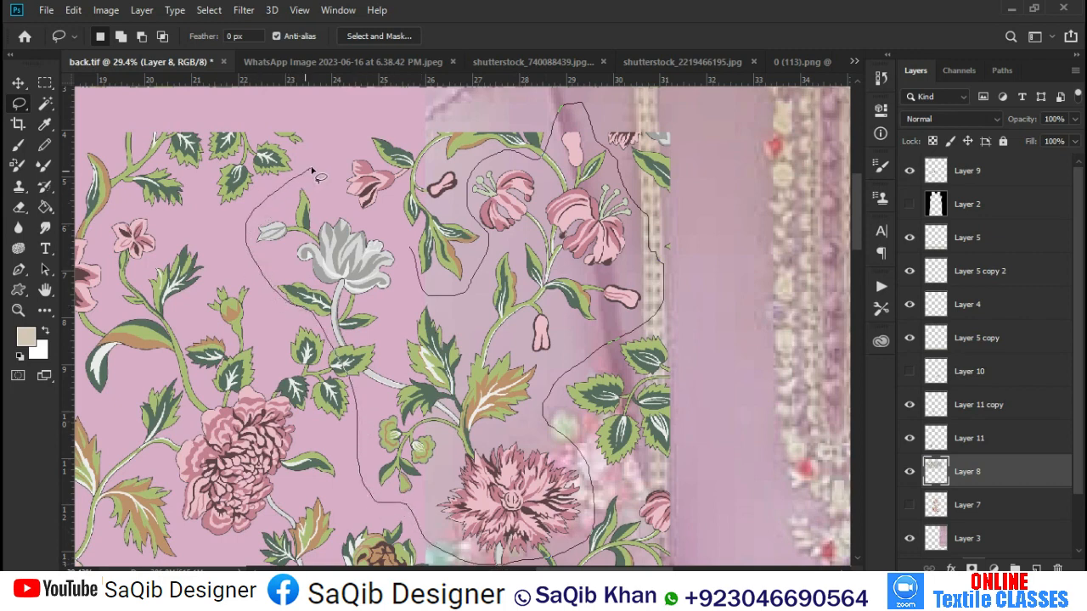
{"action": "left_click_drag", "start_coordinate": [377, 225], "coordinate": [378, 227]}
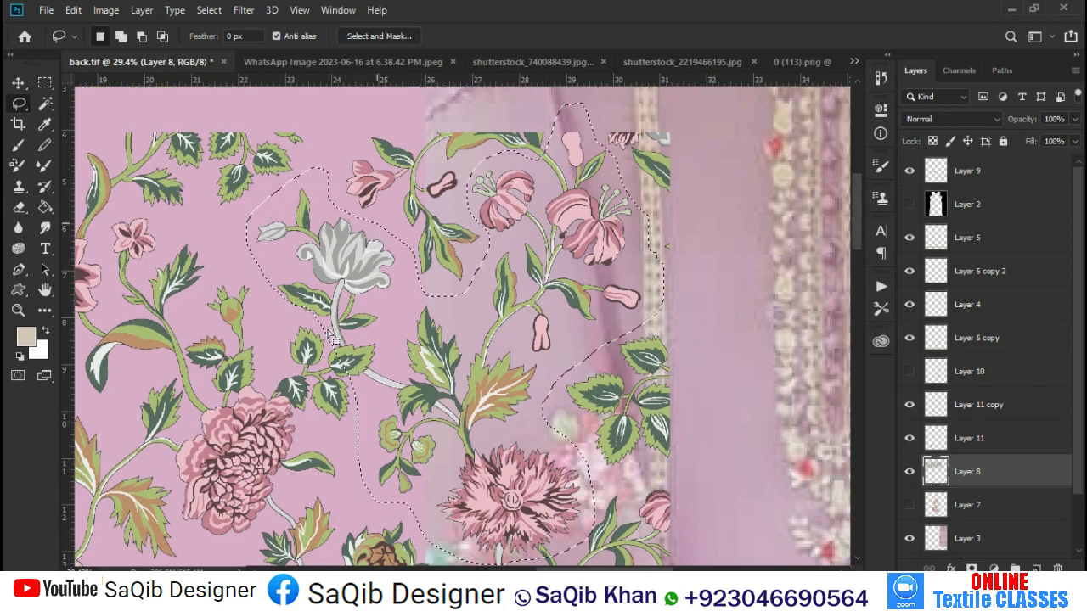
Shift the lasso selection up, extend it around the large pink flower, copy the spray to a new layer and hide Layer 8.
{"action": "left_click_drag", "start_coordinate": [288, 251], "coordinate": [248, 171]}
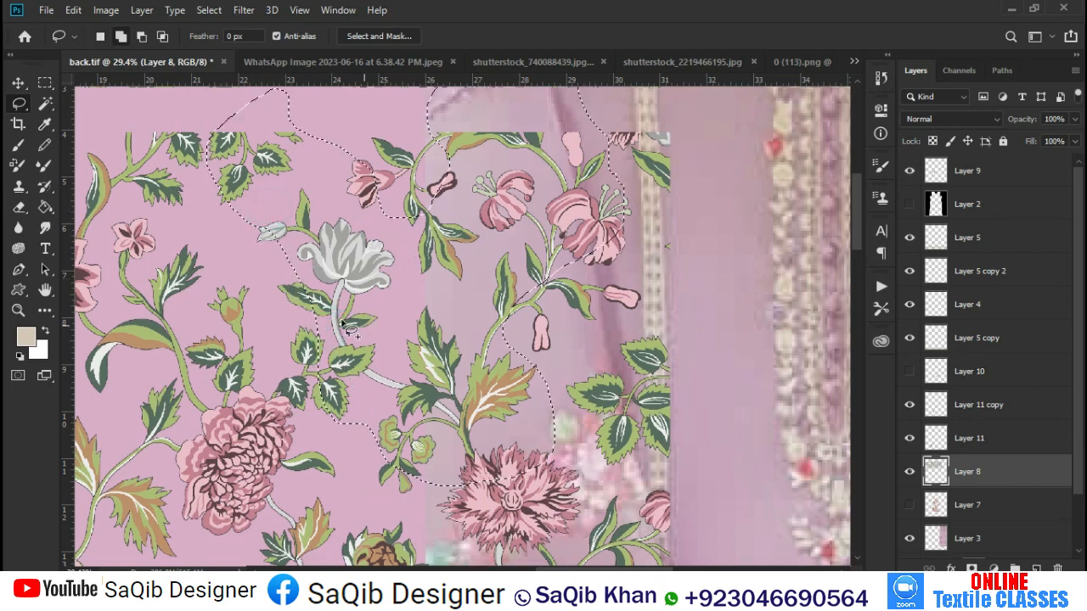
{"action": "mouse_move", "coordinate": [317, 335]}
{"action": "left_mouse_down"}
{"action": "mouse_move", "coordinate": [259, 258]}
{"action": "mouse_move", "coordinate": [268, 219]}
{"action": "mouse_move", "coordinate": [280, 229]}
{"action": "left_mouse_up"}
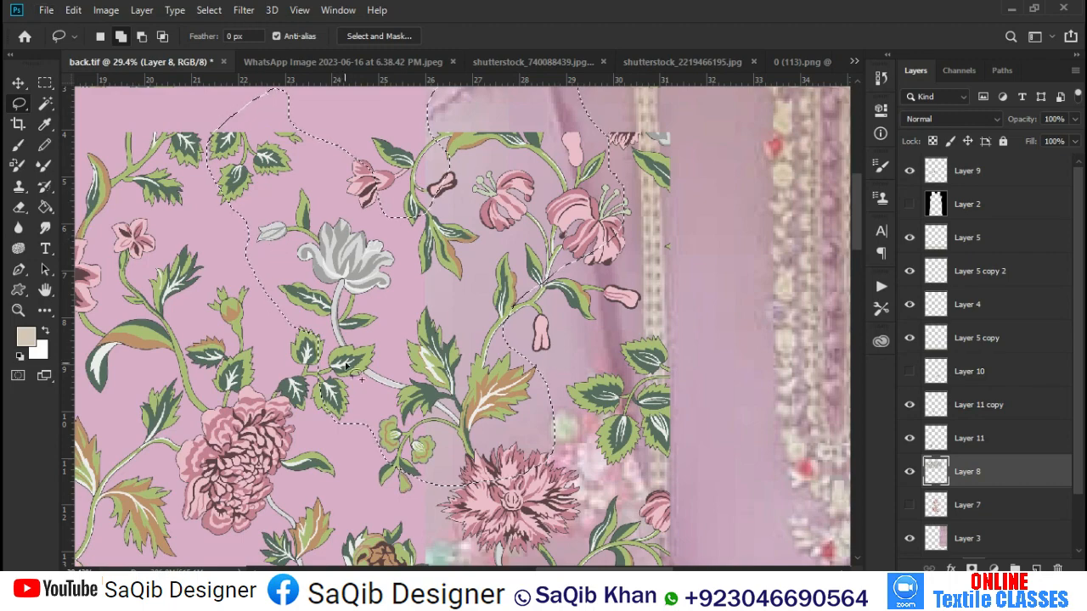
{"action": "left_click_drag", "start_coordinate": [444, 446], "coordinate": [388, 342]}
{"action": "left_click_drag", "start_coordinate": [473, 339], "coordinate": [531, 360]}
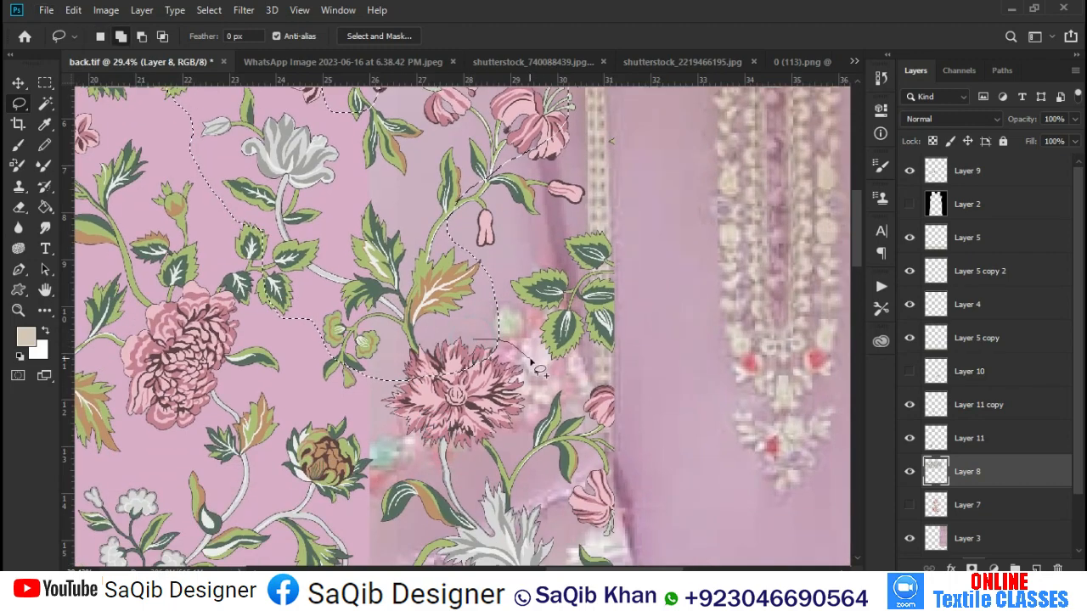
{"action": "left_click_drag", "start_coordinate": [364, 406], "coordinate": [344, 359]}
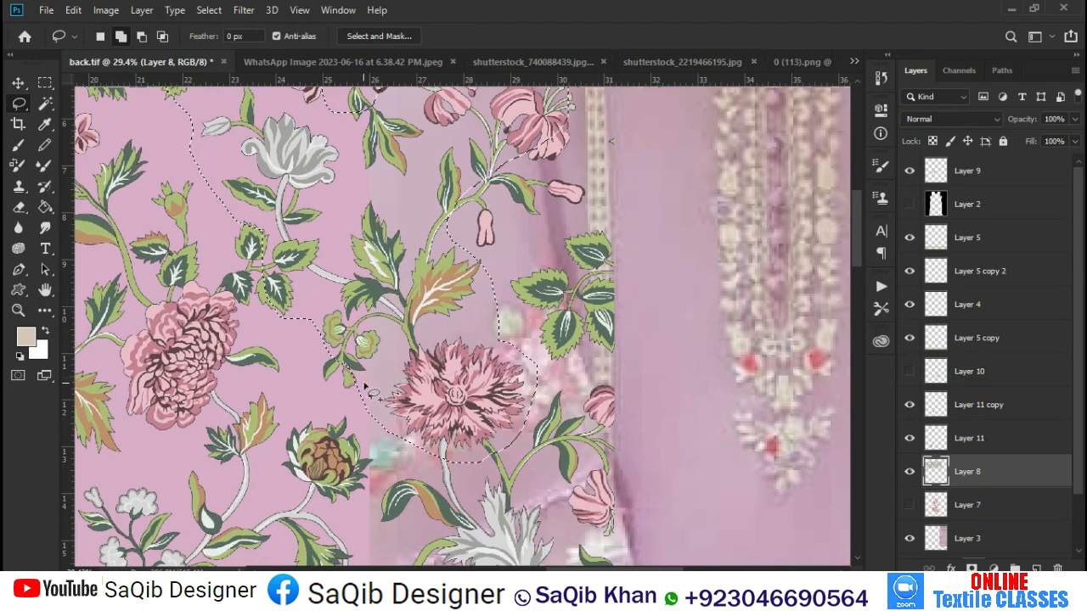
{"action": "key", "text": "ctrl+j"}
{"action": "left_click", "coordinate": [909, 504]}
Move the copied flower spray down to the area between the vertical strip and the dress photo.
{"action": "key", "text": "v"}
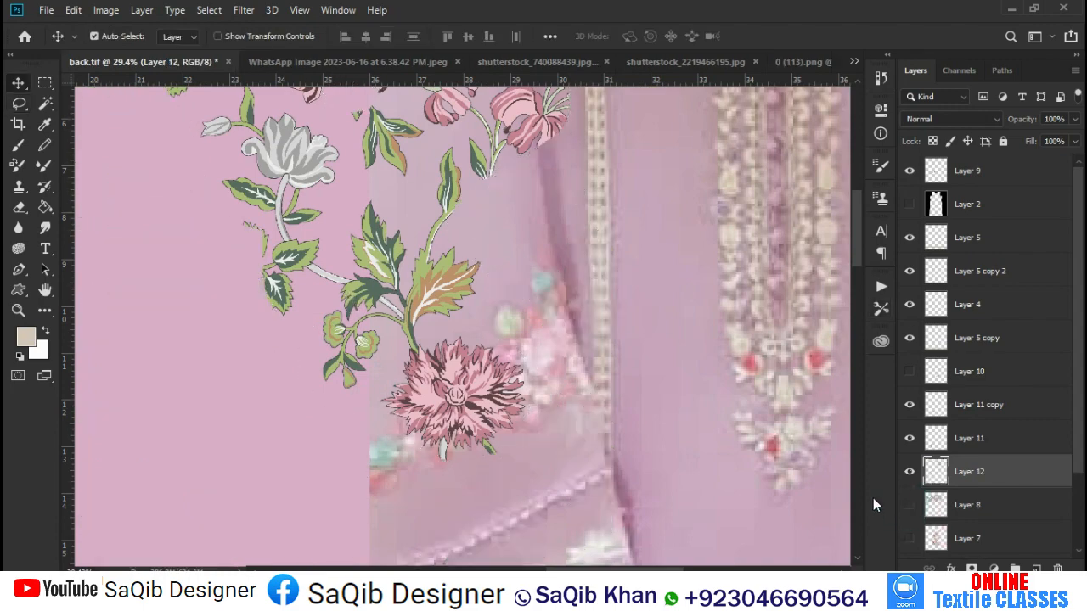
{"action": "key", "text": "ctrl+0"}
{"action": "left_click_drag", "start_coordinate": [544, 218], "coordinate": [484, 450]}
{"action": "scroll", "coordinate": [484, 450], "scroll_direction": "up", "scroll_amount": 3}
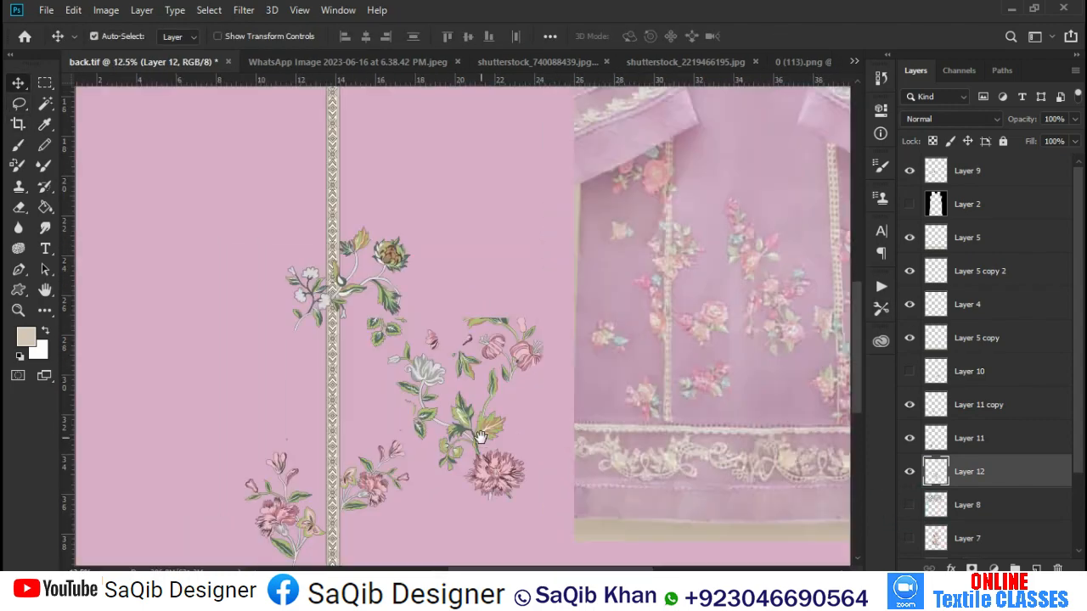
Adjust the copied flower spray with Hue/Saturation, setting Saturation to +4.
{"action": "key", "text": "i"}
{"action": "key", "text": "ctrl+u"}
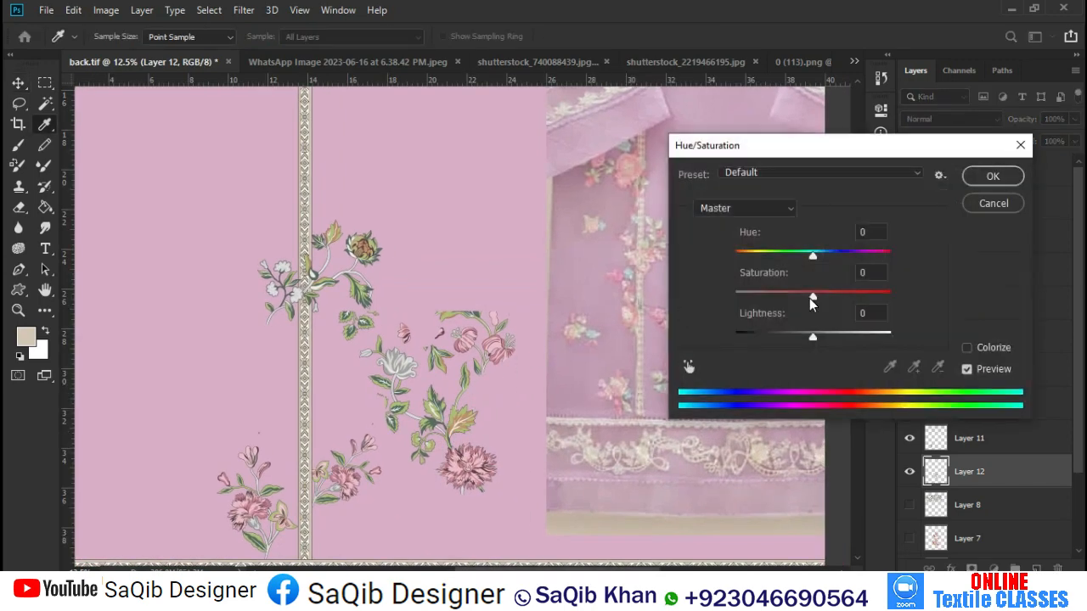
{"action": "left_click_drag", "start_coordinate": [812, 293], "coordinate": [825, 297]}
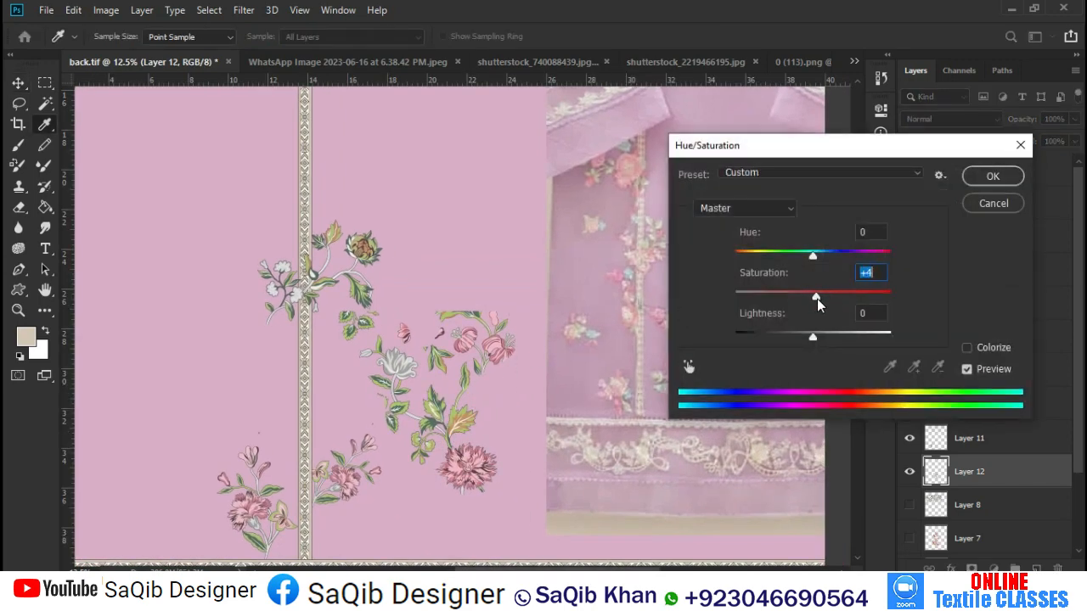
{"action": "key", "text": "Return"}
Show Layer 8 again and apply Hue/Saturation to the smaller, flipped carnation sprig.
{"action": "key", "text": "v"}
{"action": "left_click", "coordinate": [910, 503]}
{"action": "left_click", "coordinate": [965, 506]}
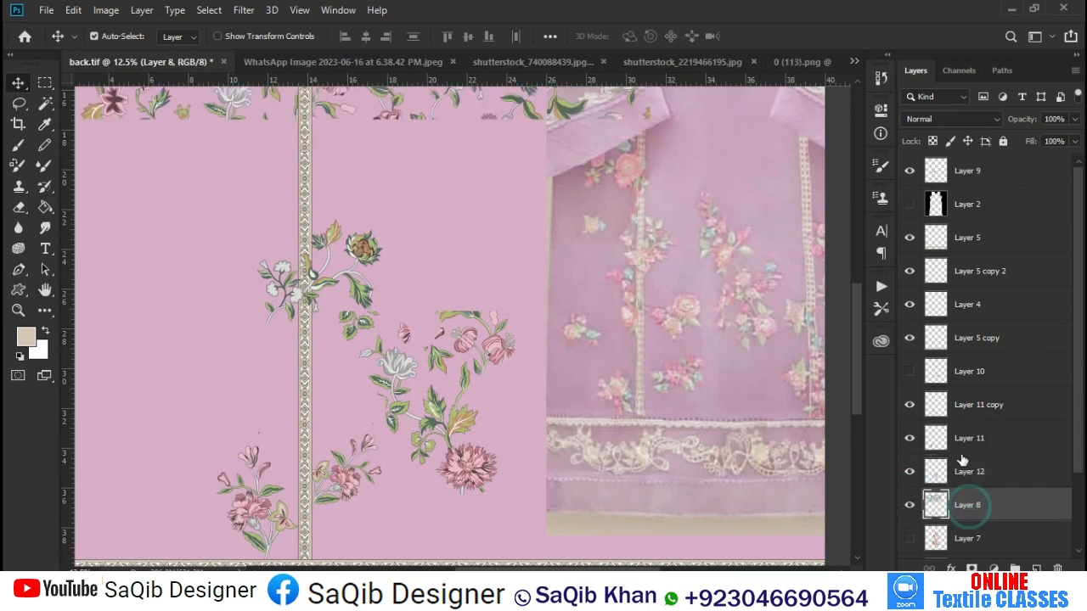
{"action": "left_click", "coordinate": [347, 499]}
{"action": "key", "text": "ctrl+u"}
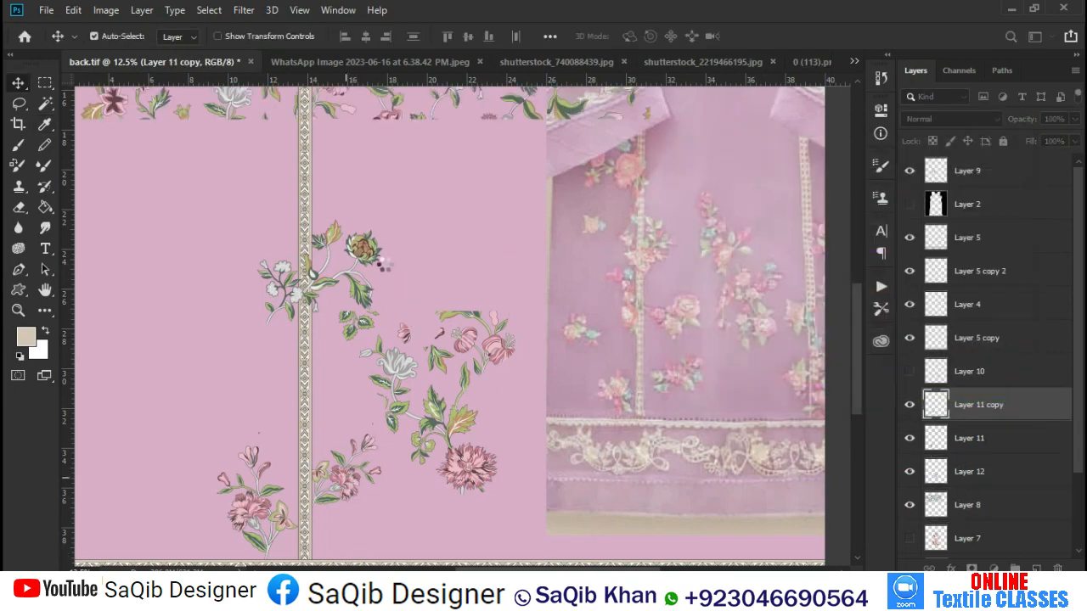
Reapply the last Hue/Saturation setting, Saturation +4, to the white-blossom sprig and the larger carnation sprig.
{"action": "scroll", "coordinate": [364, 255], "scroll_direction": "up", "scroll_amount": 1}
{"action": "left_click", "coordinate": [366, 255]}
{"action": "key", "text": "ctrl+alt+u"}
{"action": "key", "text": "Return"}
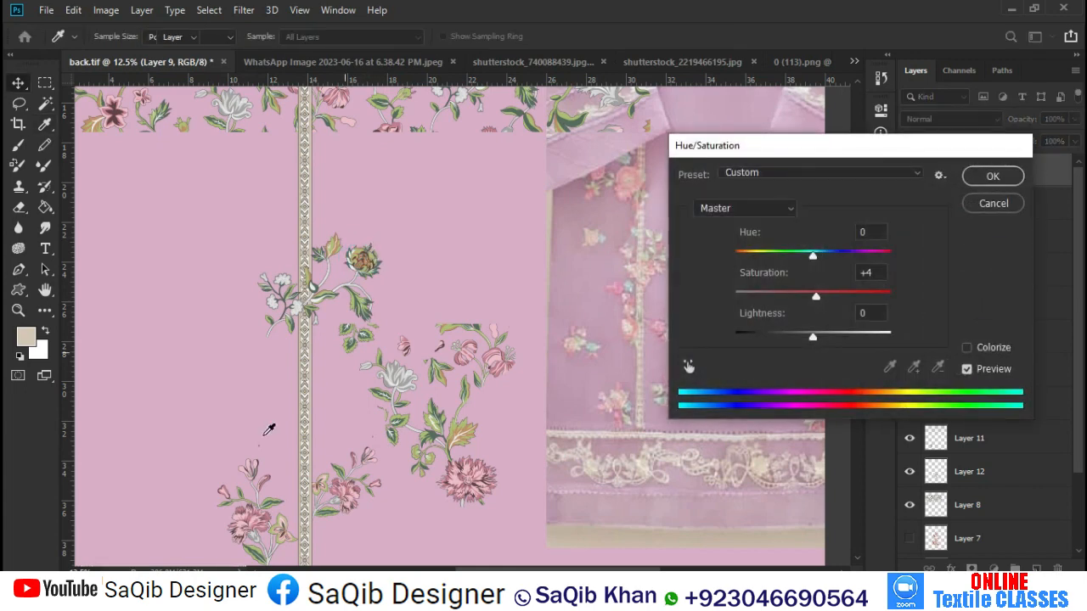
{"action": "left_click", "coordinate": [239, 519]}
{"action": "key", "text": "ctrl+alt+u"}
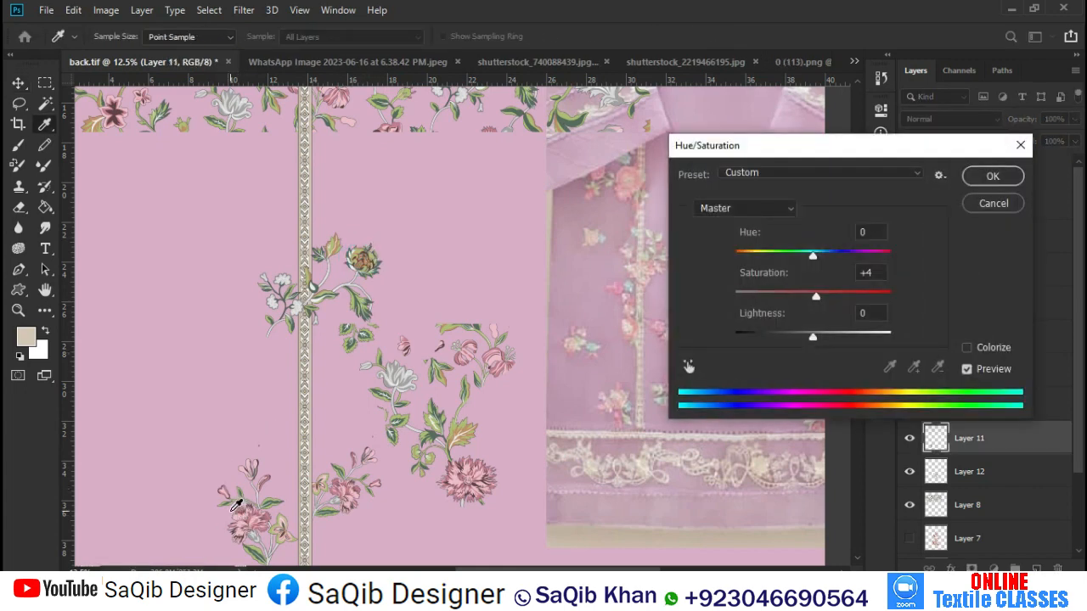
{"action": "key", "text": "Return"}
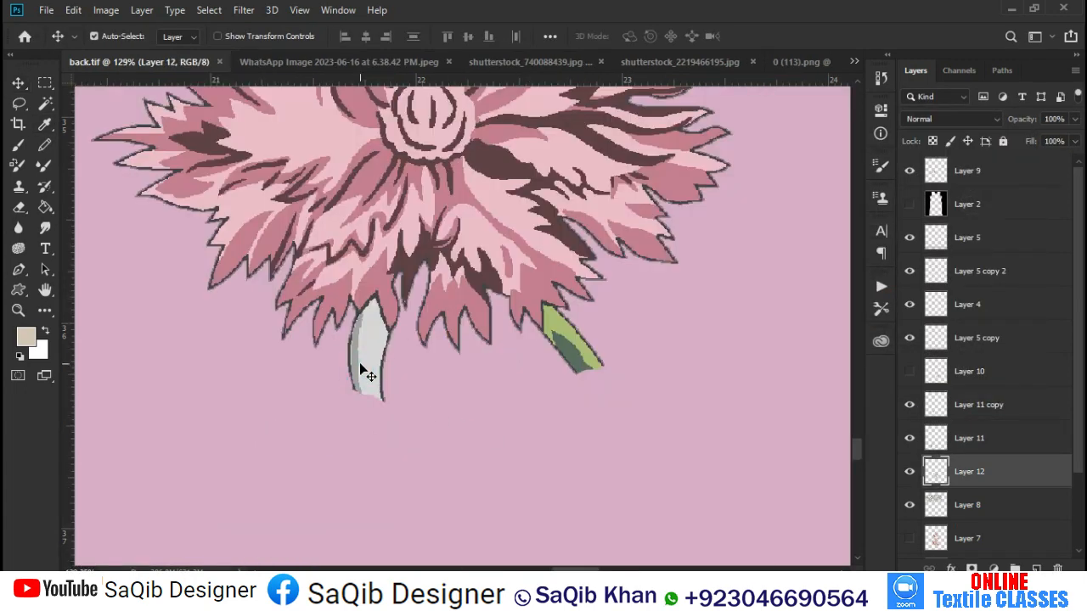
Remove the leftover white and green stem stubs beneath the carnation on Layer 12, including their outlines.
{"action": "key", "text": "w"}
{"action": "left_click", "coordinate": [367, 356]}
{"action": "key", "text": "Delete"}
{"action": "left_click", "coordinate": [560, 331]}
{"action": "key", "text": "Delete"}
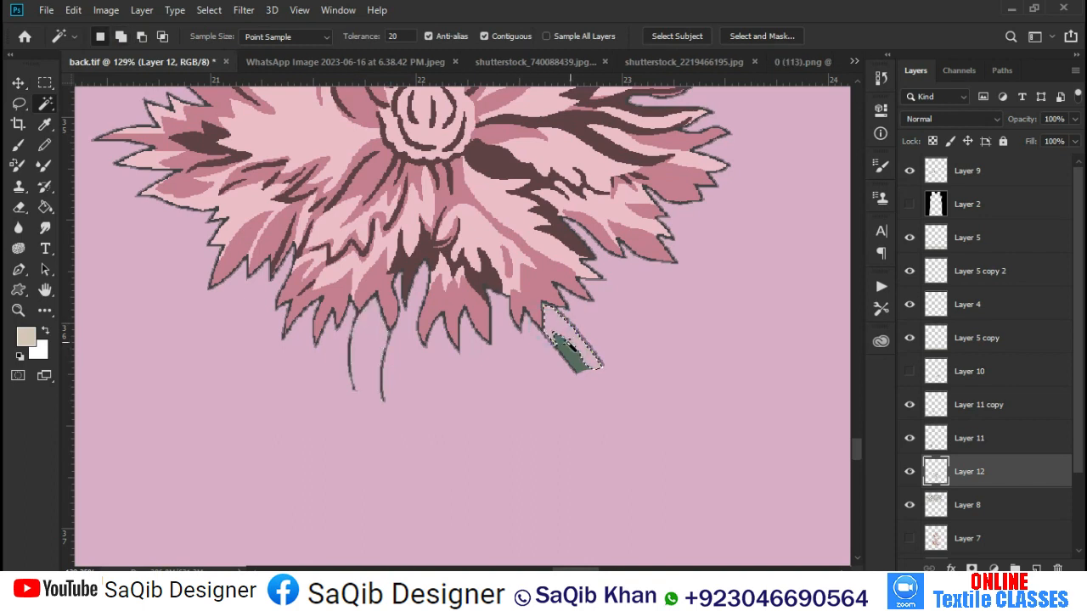
{"action": "left_click", "coordinate": [562, 355]}
{"action": "key", "text": "Delete"}
{"action": "key", "text": "e"}
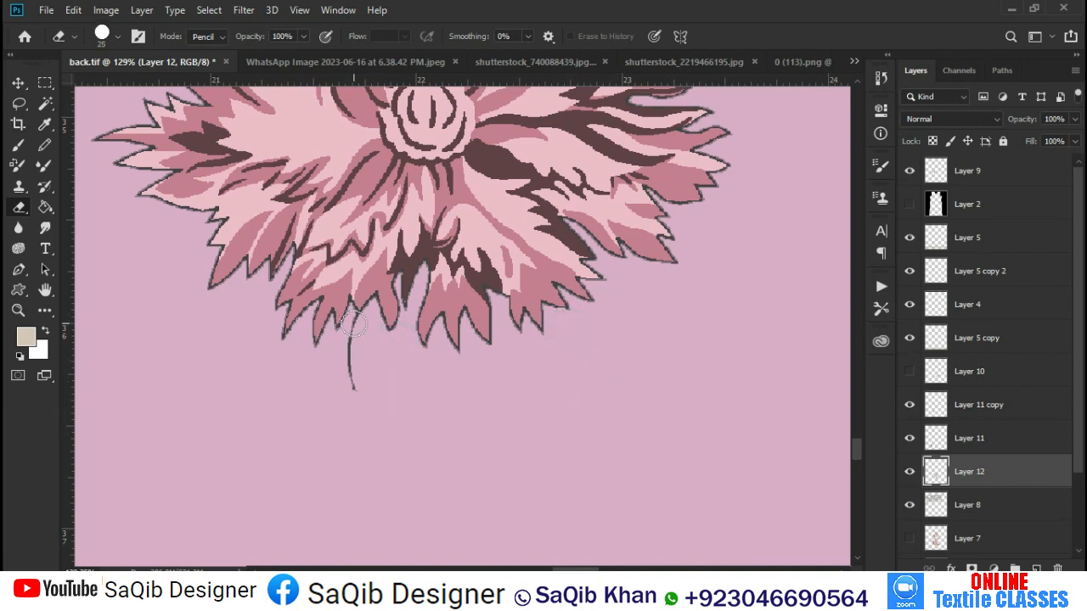
{"action": "left_click_drag", "start_coordinate": [353, 349], "coordinate": [353, 374]}
Move the trimmed flower spray up between the vertical strip and the dress photo.
{"action": "key", "text": "ctrl+0"}
{"action": "key", "text": "v"}
{"action": "left_click_drag", "start_coordinate": [495, 456], "coordinate": [489, 387]}
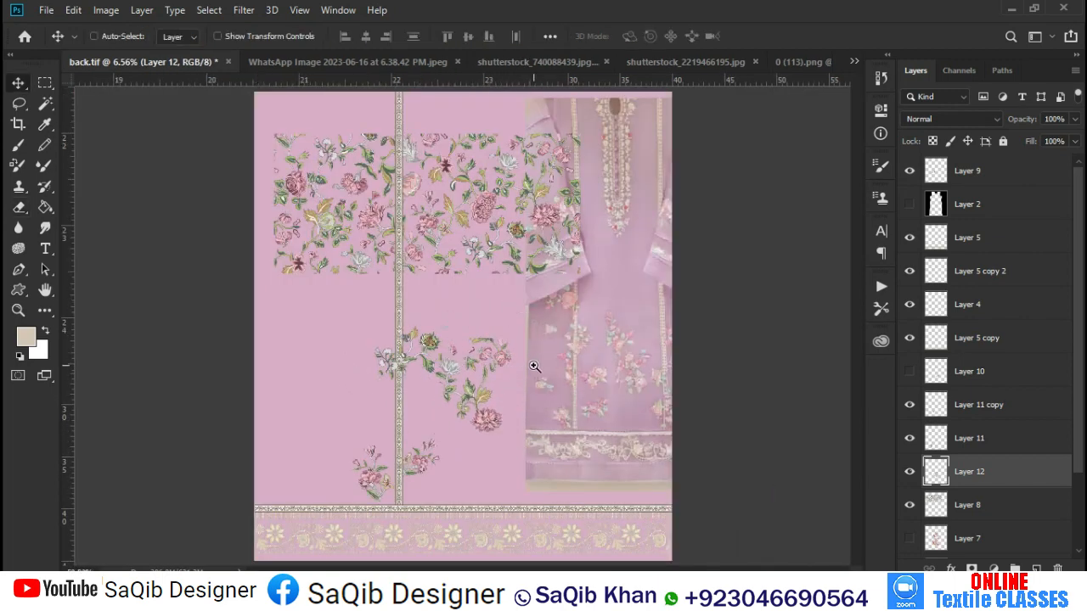
Delete the cropped leafy branch, pink flower fragment and loose petal around the top of the spray, beside the lilies.
{"action": "scroll", "coordinate": [488, 388], "scroll_direction": "up", "scroll_amount": 10}
{"action": "key", "text": "e"}
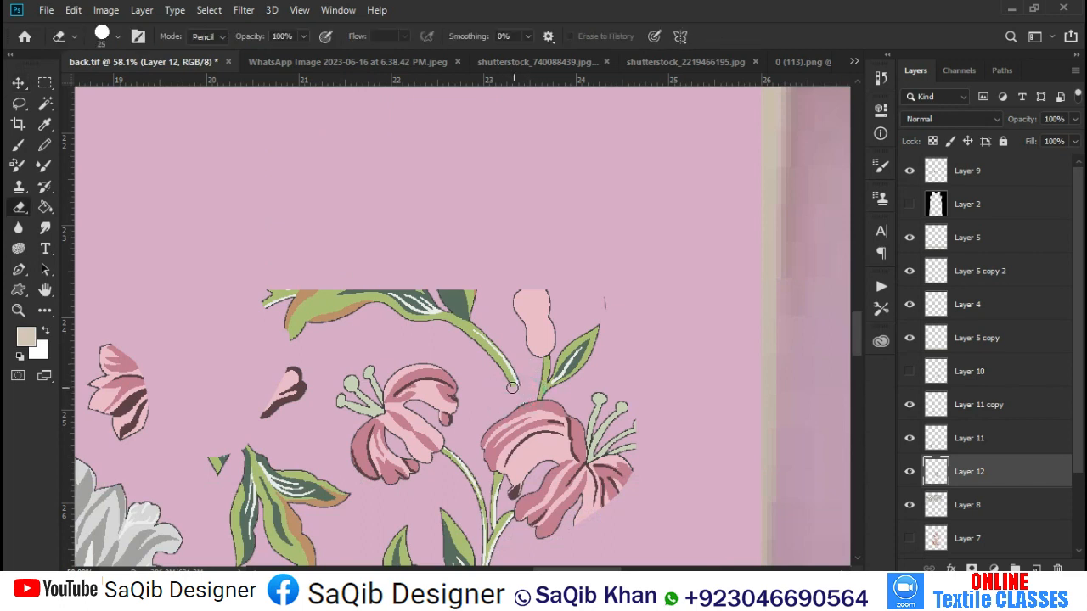
{"action": "key", "text": "l"}
{"action": "mouse_move", "coordinate": [524, 392]}
{"action": "left_mouse_down"}
{"action": "mouse_move", "coordinate": [510, 339]}
{"action": "mouse_move", "coordinate": [301, 229]}
{"action": "left_mouse_up"}
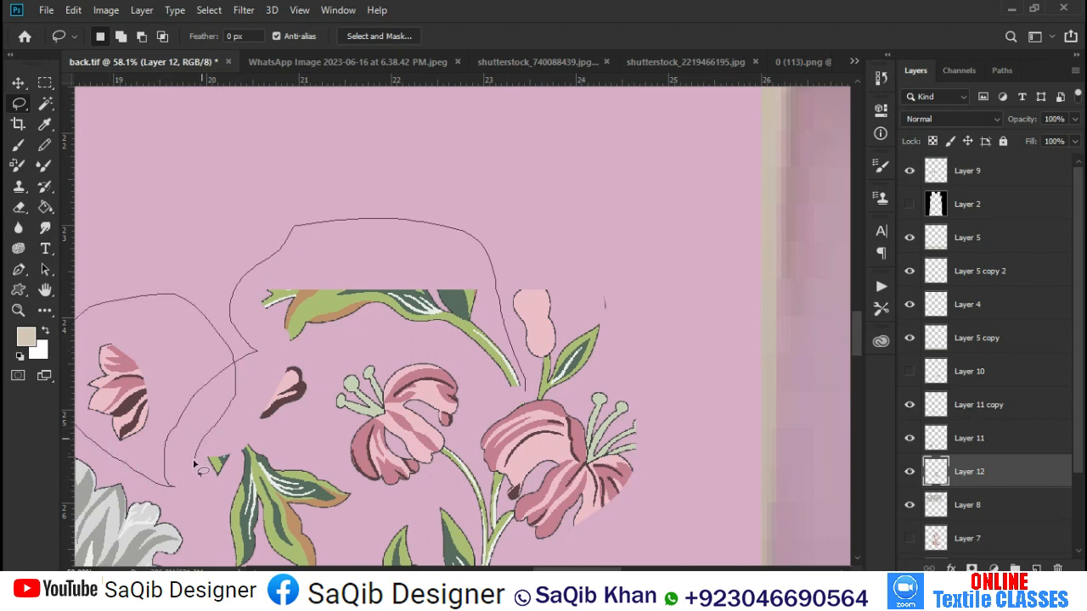
{"action": "left_click_drag", "start_coordinate": [500, 403], "coordinate": [507, 397]}
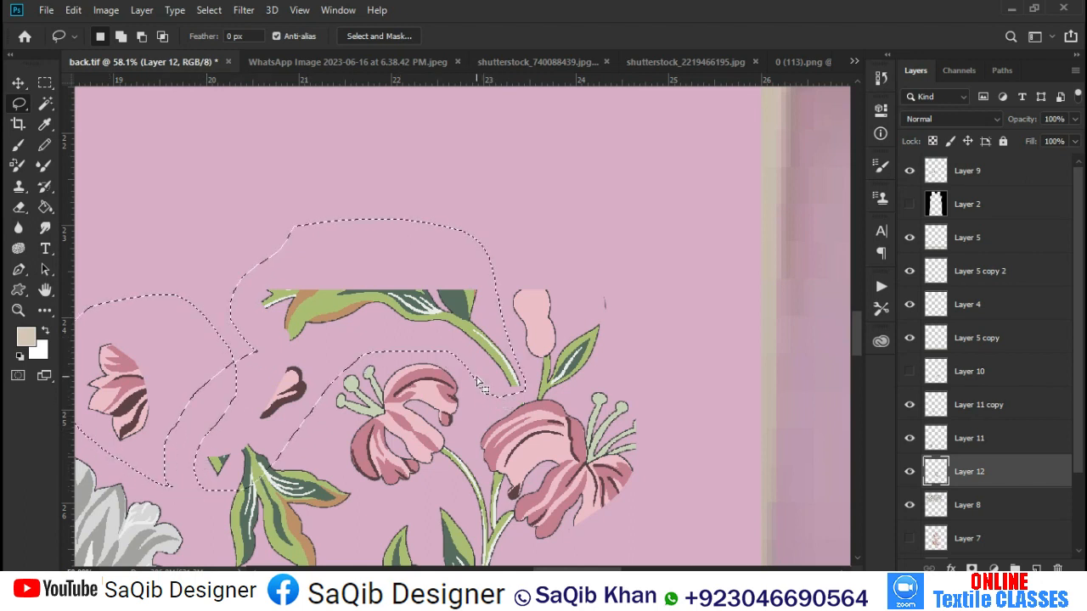
{"action": "key", "text": "Delete"}
{"action": "scroll", "coordinate": [473, 382], "scroll_direction": "down", "scroll_amount": 3}
{"action": "key", "text": "ctrl+d"}
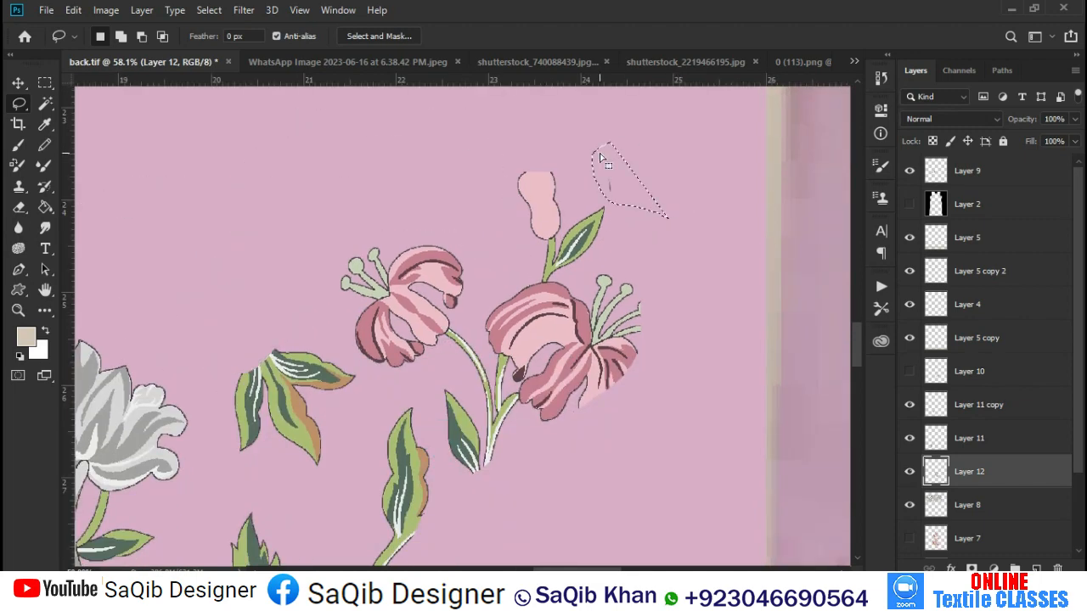
Delete the detached cluster of long leaves below the smaller lily.
{"action": "left_click_drag", "start_coordinate": [365, 442], "coordinate": [379, 388]}
{"action": "left_click_drag", "start_coordinate": [207, 430], "coordinate": [323, 497]}
{"action": "key", "text": "Delete"}
{"action": "scroll", "coordinate": [299, 475], "scroll_direction": "down", "scroll_amount": 2}
{"action": "key", "text": "ctrl+d"}
Shift the spray slightly toward the dress photo and delete the detached leaf cluster above the white tulip.
{"action": "mouse_move", "coordinate": [410, 450]}
{"action": "left_mouse_down"}
{"action": "mouse_move", "coordinate": [412, 291]}
{"action": "mouse_move", "coordinate": [393, 394]}
{"action": "mouse_move", "coordinate": [473, 349]}
{"action": "mouse_move", "coordinate": [486, 399]}
{"action": "mouse_move", "coordinate": [513, 410]}
{"action": "left_mouse_up"}
{"action": "scroll", "coordinate": [473, 349], "scroll_direction": "down", "scroll_amount": 4}
{"action": "key", "text": "v"}
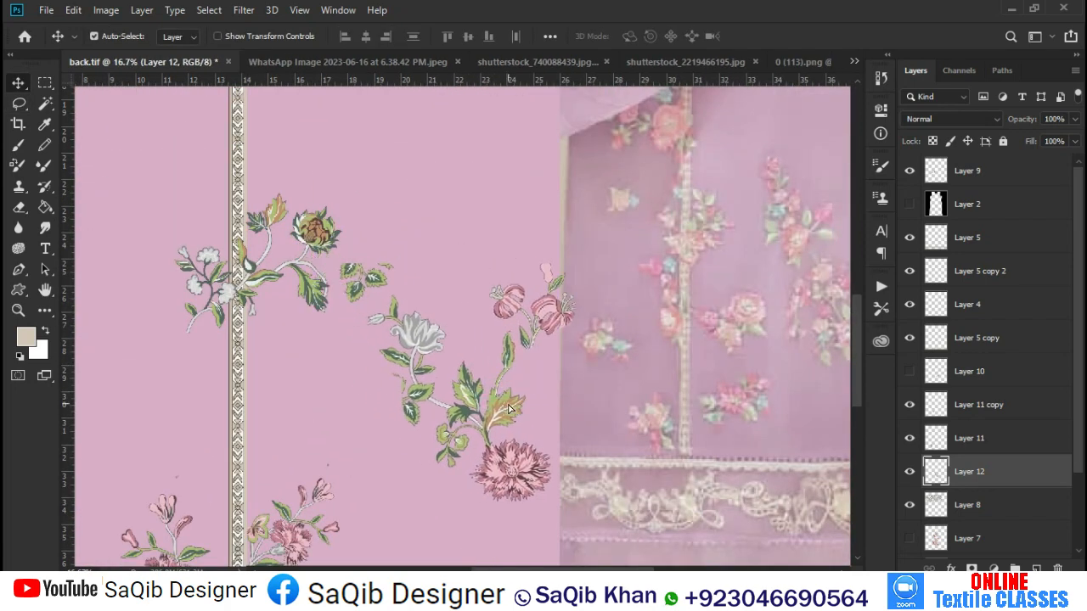
{"action": "key", "text": "l"}
{"action": "mouse_move", "coordinate": [380, 302]}
{"action": "left_mouse_down"}
{"action": "mouse_move", "coordinate": [292, 277]}
{"action": "mouse_move", "coordinate": [295, 287]}
{"action": "left_mouse_up"}
{"action": "key", "text": "Delete"}
{"action": "key", "text": "ctrl+d"}
{"action": "key", "text": "ctrl+0"}
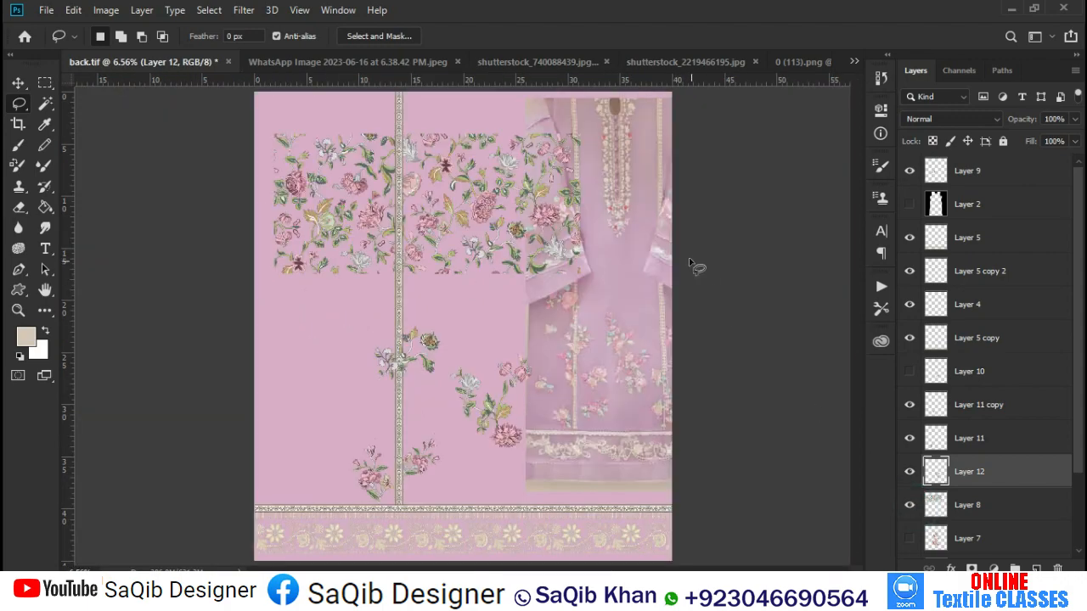
Copy the lily branch with its buds from the Layer 8 floral pattern to a new layer and hide Layer 8.
{"action": "left_click_drag", "start_coordinate": [458, 133], "coordinate": [563, 211]}
{"action": "key", "text": "v"}
{"action": "left_click_drag", "start_coordinate": [472, 303], "coordinate": [311, 348]}
{"action": "key", "text": "ctrl+z"}
{"action": "key", "text": "ctrl+r"}
{"action": "key", "text": "m"}
{"action": "left_click_drag", "start_coordinate": [653, 253], "coordinate": [465, 450]}
{"action": "key", "text": "ctrl+j"}
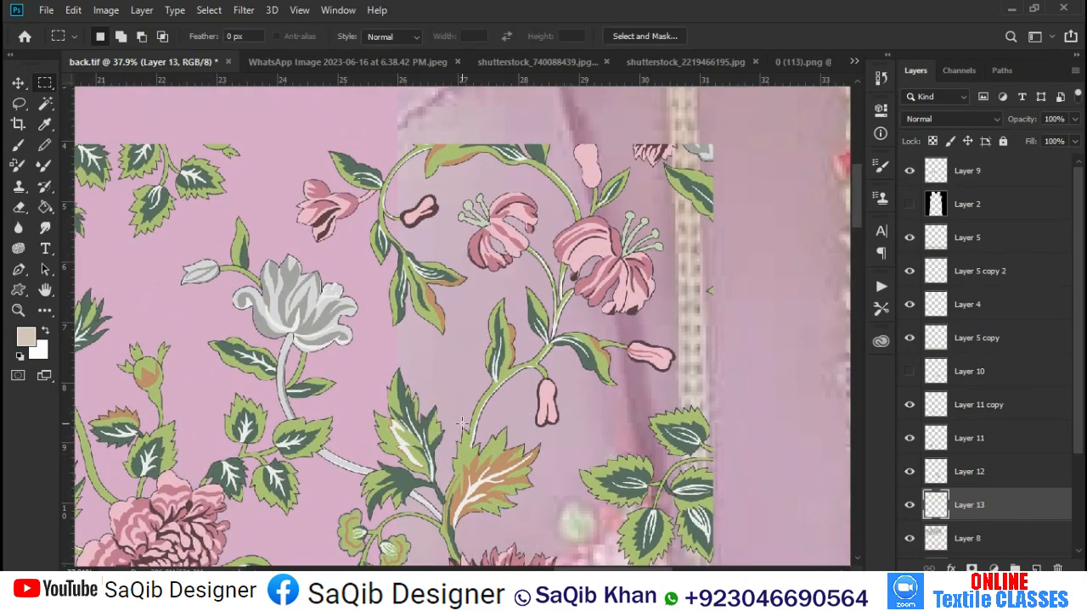
{"action": "key", "text": "ctrl+0"}
{"action": "left_click", "coordinate": [910, 538]}
Align the copied lily branch over the spray to complete its missing buds and merge it into Layer 12.
{"action": "key", "text": "v"}
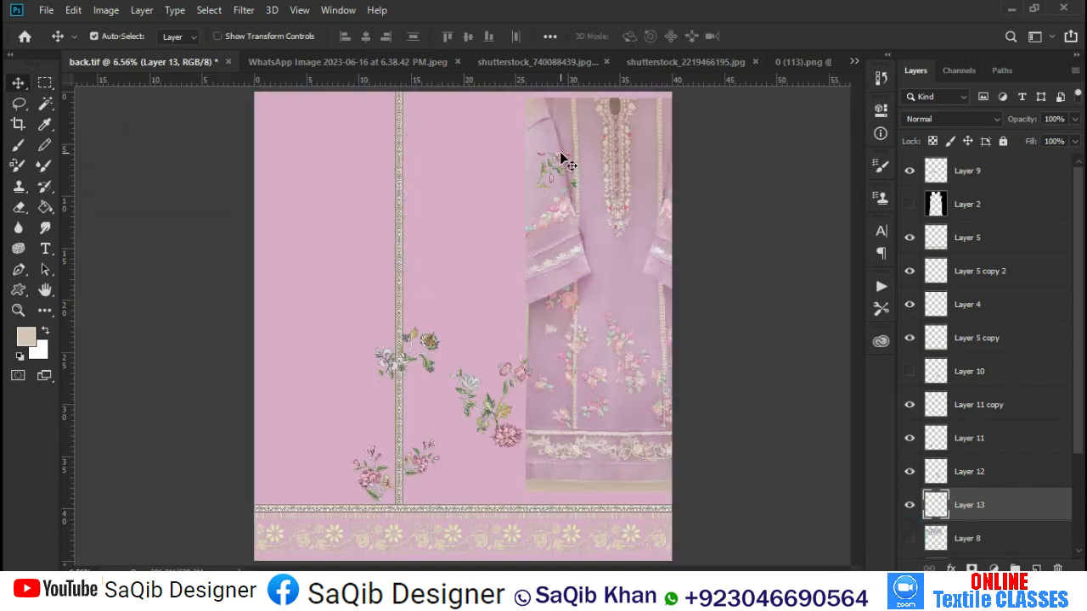
{"action": "left_click_drag", "start_coordinate": [497, 365], "coordinate": [567, 426]}
{"action": "left_click_drag", "start_coordinate": [393, 311], "coordinate": [391, 287]}
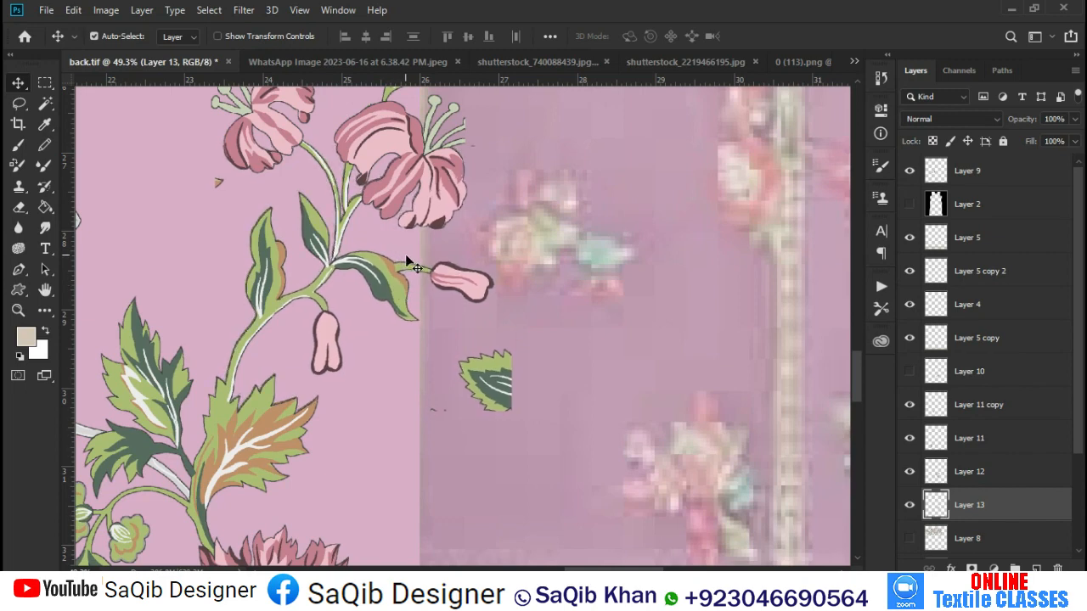
{"action": "left_click", "coordinate": [395, 181]}
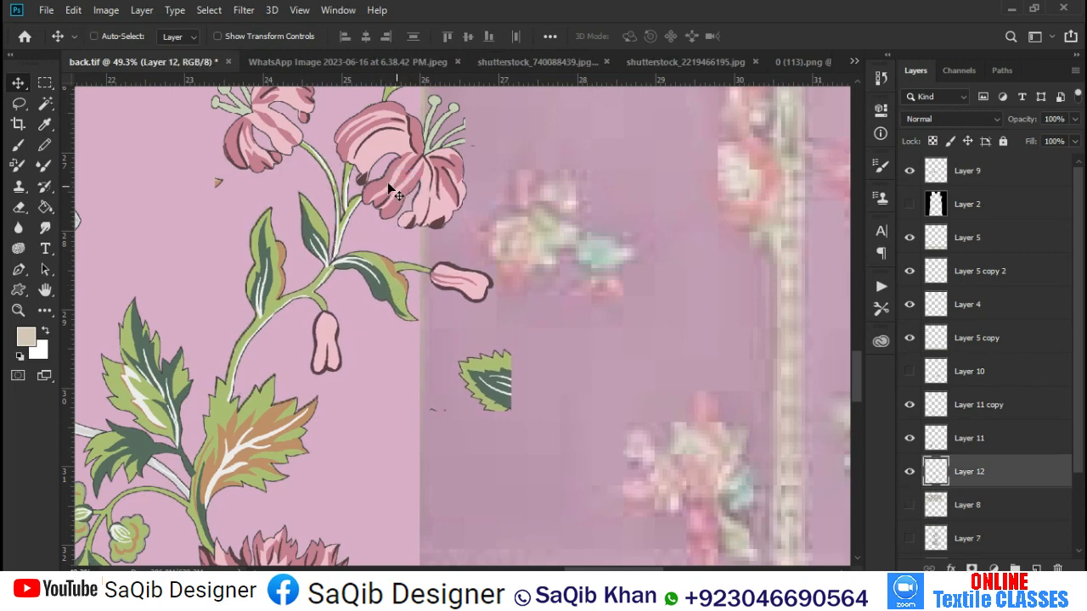
Delete the stray fragment near the lilies and the cropped half leaf below the buds.
{"action": "key", "text": "l"}
{"action": "mouse_move", "coordinate": [248, 143]}
{"action": "left_mouse_down"}
{"action": "mouse_move", "coordinate": [201, 224]}
{"action": "mouse_move", "coordinate": [137, 175]}
{"action": "left_mouse_up"}
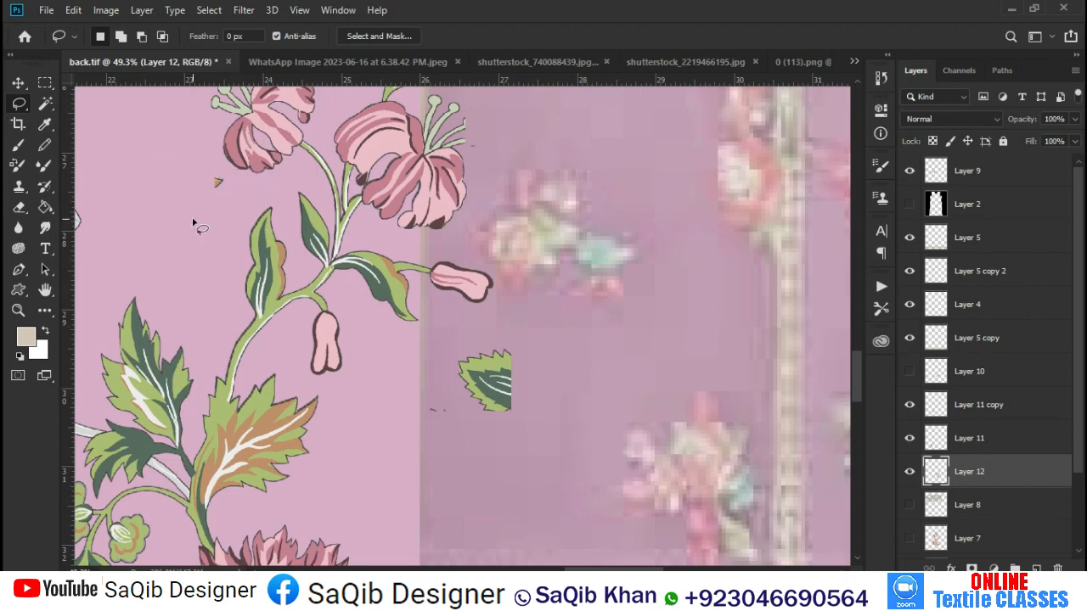
{"action": "left_click_drag", "start_coordinate": [457, 360], "coordinate": [556, 345]}
{"action": "key", "text": "Delete"}
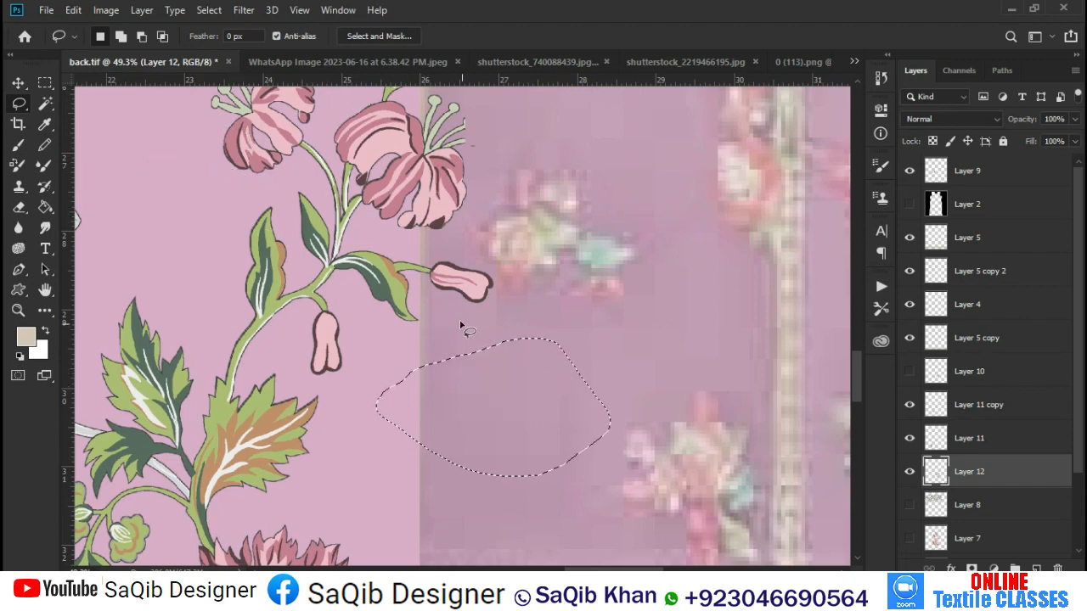
{"action": "key", "text": "ctrl+d"}
{"action": "key", "text": "ctrl+0"}
Nudge the flower spray left and up, and shift the dress photo right and down to clear space.
{"action": "key", "text": "v"}
{"action": "mouse_move", "coordinate": [507, 435]}
{"action": "left_mouse_down"}
{"action": "mouse_move", "coordinate": [497, 420]}
{"action": "mouse_move", "coordinate": [497, 434]}
{"action": "left_mouse_up"}
{"action": "left_click_drag", "start_coordinate": [575, 419], "coordinate": [541, 427]}
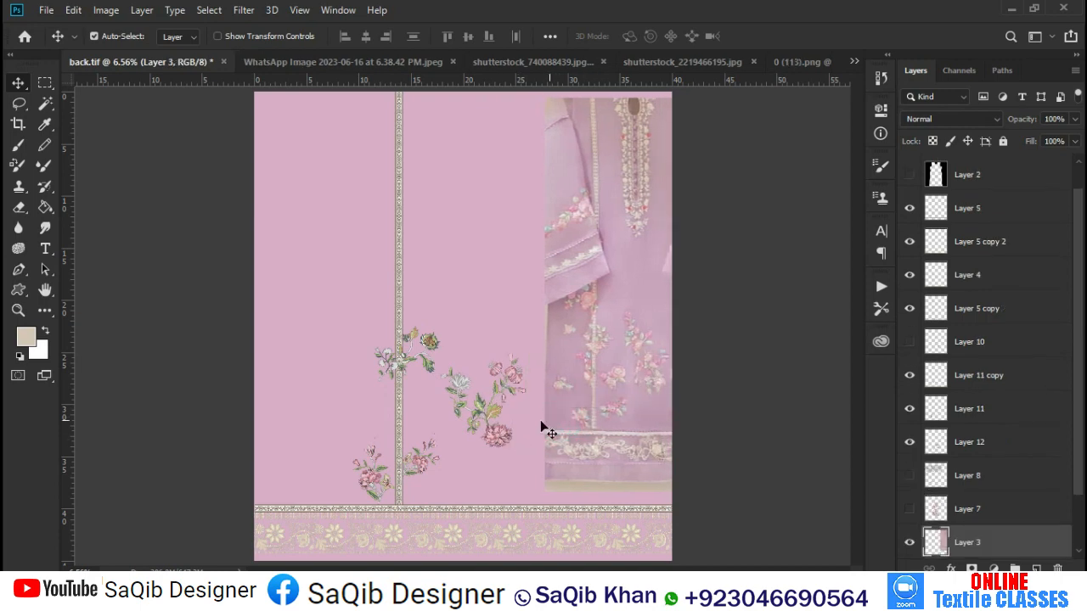
{"action": "left_click_drag", "start_coordinate": [461, 389], "coordinate": [465, 382]}
{"action": "left_click_drag", "start_coordinate": [557, 403], "coordinate": [597, 409]}
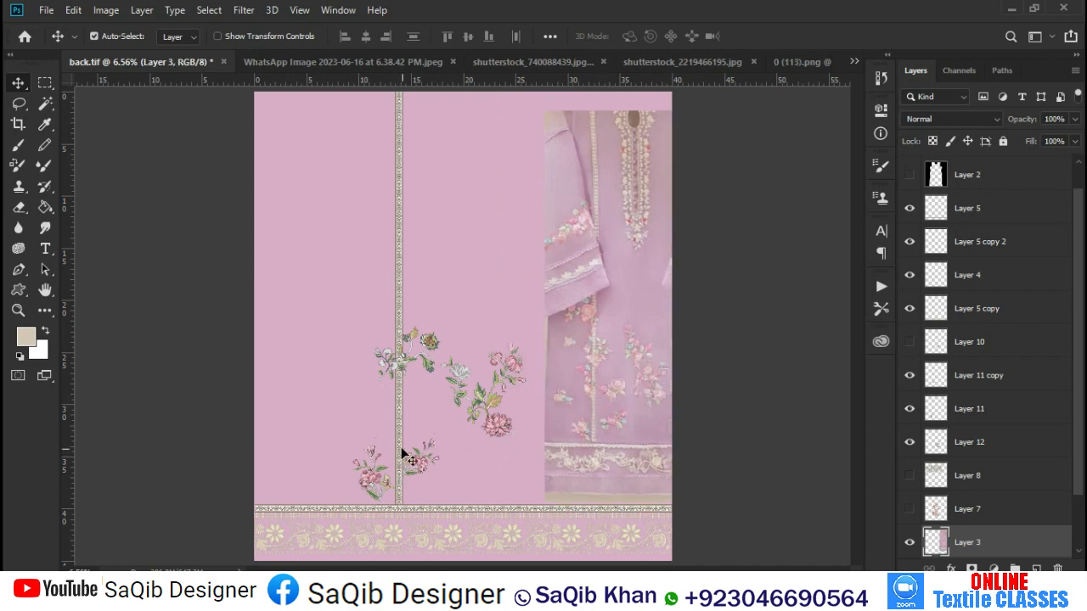
Mirror a copy of the vertical geometric strip across the canvas to form a matching second strip.
{"action": "left_click", "coordinate": [399, 446]}
{"action": "key", "text": "ctrl+a"}
{"action": "key", "text": "alt+e"}
{"action": "key", "text": "a"}
{"action": "key", "text": "h"}
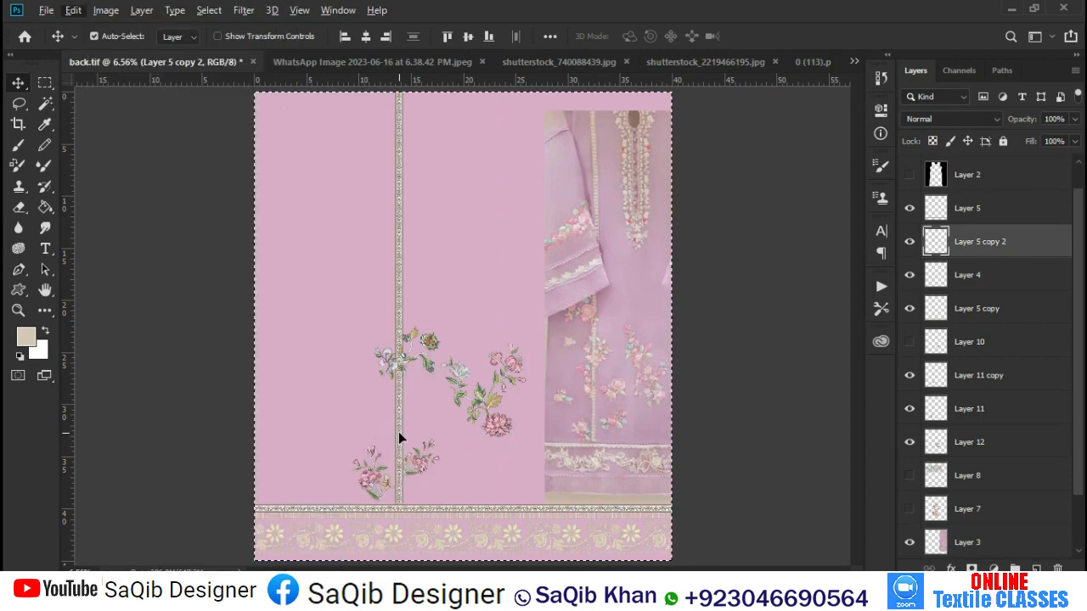
{"action": "key", "text": "ctrl+d"}
Center the flower spray between the two strips and move the dress photo to the canvas's upper-left area.
{"action": "mouse_move", "coordinate": [494, 437]}
{"action": "left_mouse_down"}
{"action": "mouse_move", "coordinate": [457, 419]}
{"action": "mouse_move", "coordinate": [466, 412]}
{"action": "mouse_move", "coordinate": [462, 447]}
{"action": "left_mouse_up"}
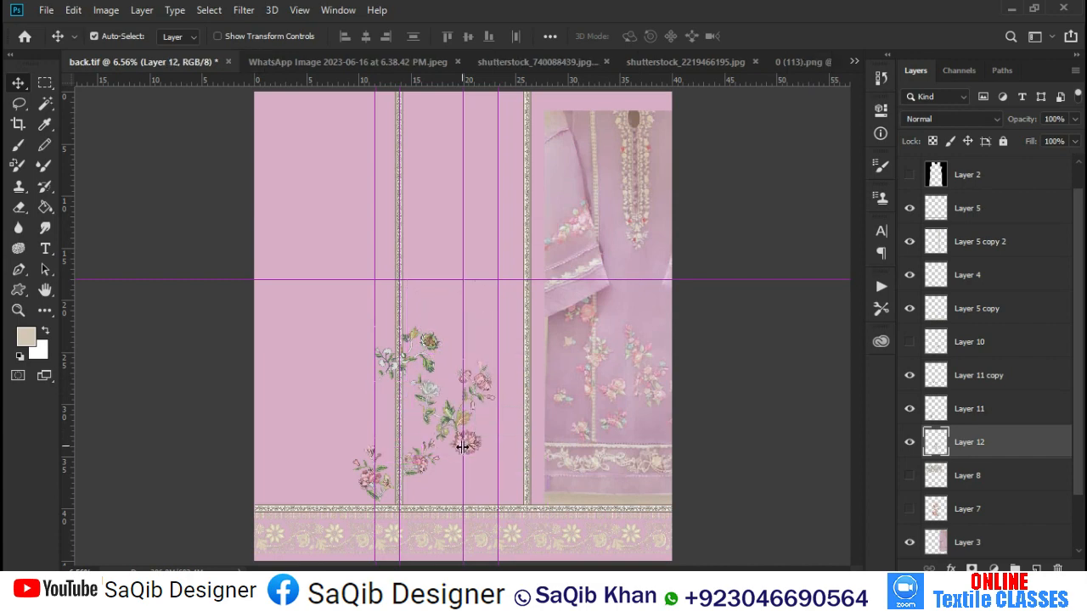
{"action": "left_click_drag", "start_coordinate": [589, 430], "coordinate": [314, 280]}
Place a frontmost copy of the spray at the base of the second strip, flipped horizontally and slightly rotated.
{"action": "mouse_move", "coordinate": [445, 422]}
{"action": "left_mouse_down"}
{"action": "mouse_move", "coordinate": [552, 437]}
{"action": "mouse_move", "coordinate": [521, 464]}
{"action": "left_mouse_up"}
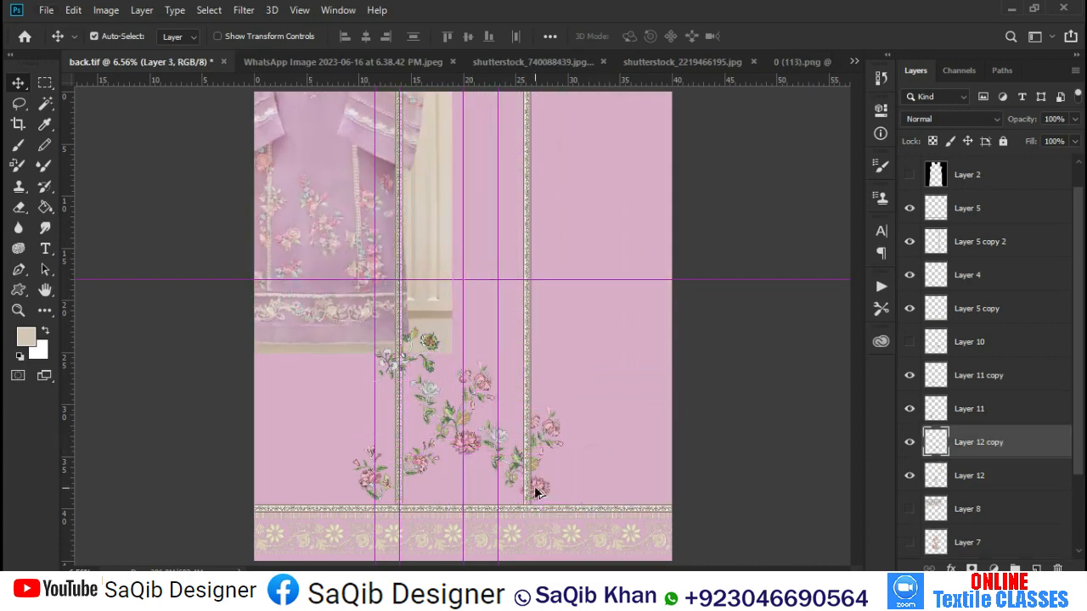
{"action": "key", "text": "ctrl+shift+bracketright"}
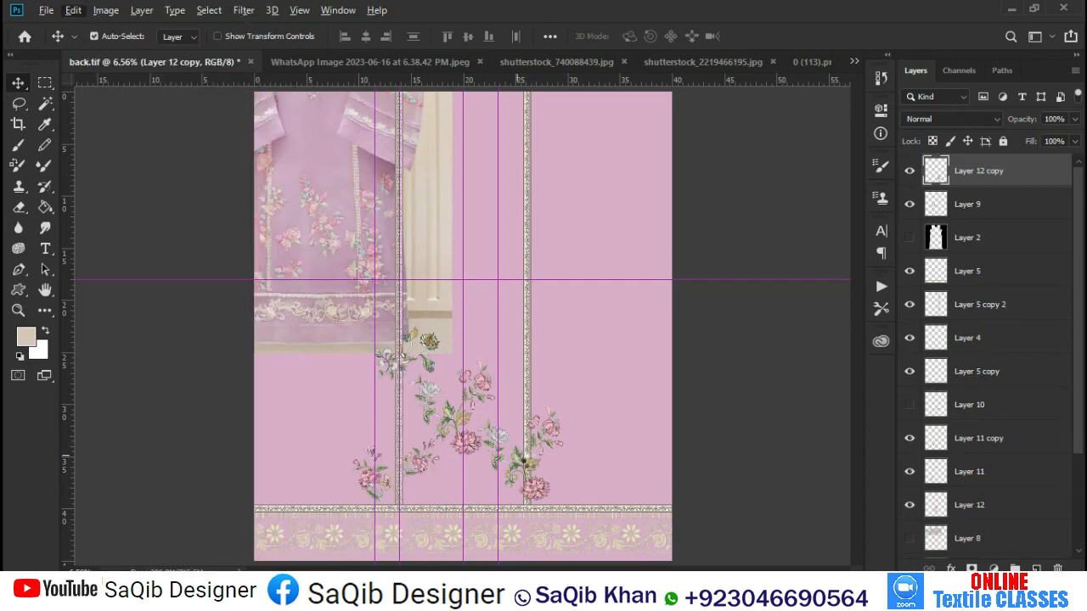
{"action": "left_click_drag", "start_coordinate": [588, 514], "coordinate": [587, 515]}
{"action": "key", "text": "ctrl+t"}
{"action": "left_click_drag", "start_coordinate": [662, 363], "coordinate": [658, 404]}
{"action": "mouse_move", "coordinate": [549, 413]}
{"action": "left_mouse_down"}
{"action": "mouse_move", "coordinate": [623, 416]}
{"action": "mouse_move", "coordinate": [645, 433]}
{"action": "left_mouse_up"}
{"action": "key", "text": "Return"}
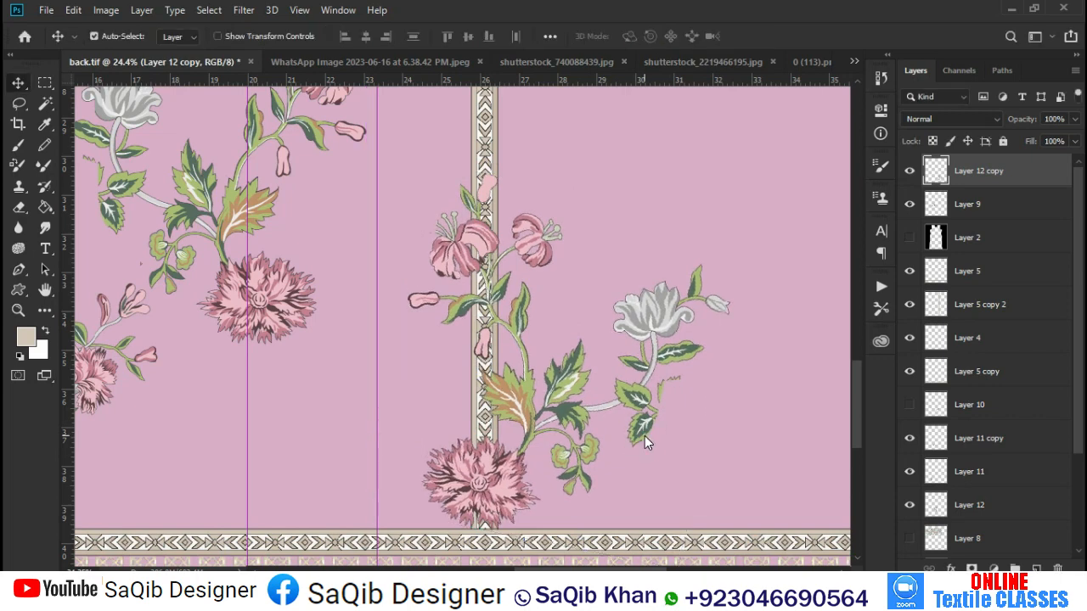
Delete the white tulip branch from the copied spray and erase the leftover stem outline beside the leaf.
{"action": "key", "text": "l"}
{"action": "mouse_move", "coordinate": [723, 432]}
{"action": "left_mouse_down"}
{"action": "mouse_move", "coordinate": [645, 467]}
{"action": "mouse_move", "coordinate": [605, 427]}
{"action": "left_mouse_up"}
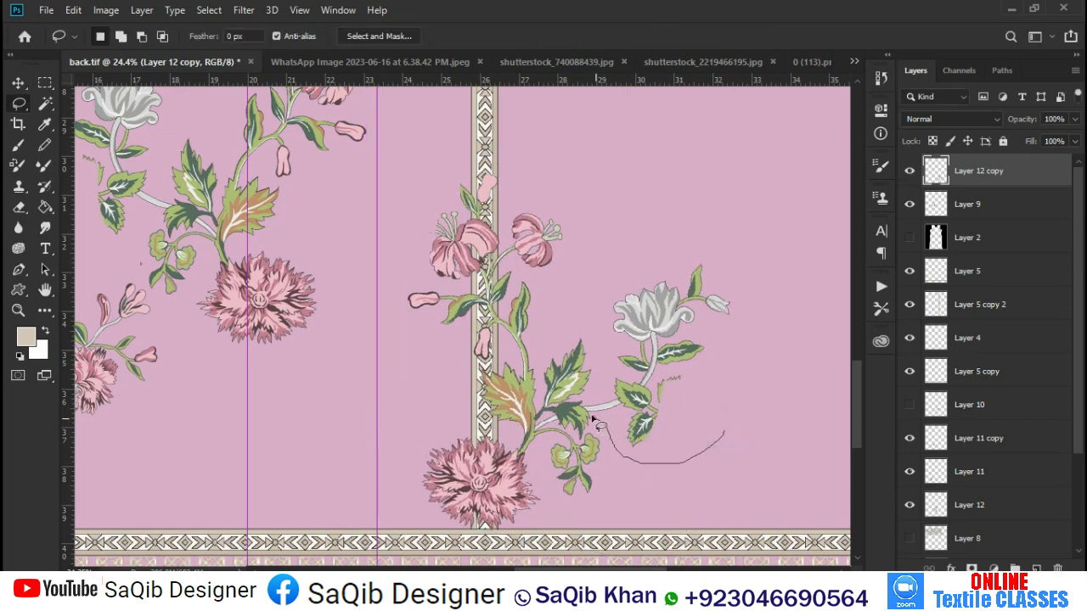
{"action": "left_click_drag", "start_coordinate": [560, 379], "coordinate": [621, 432]}
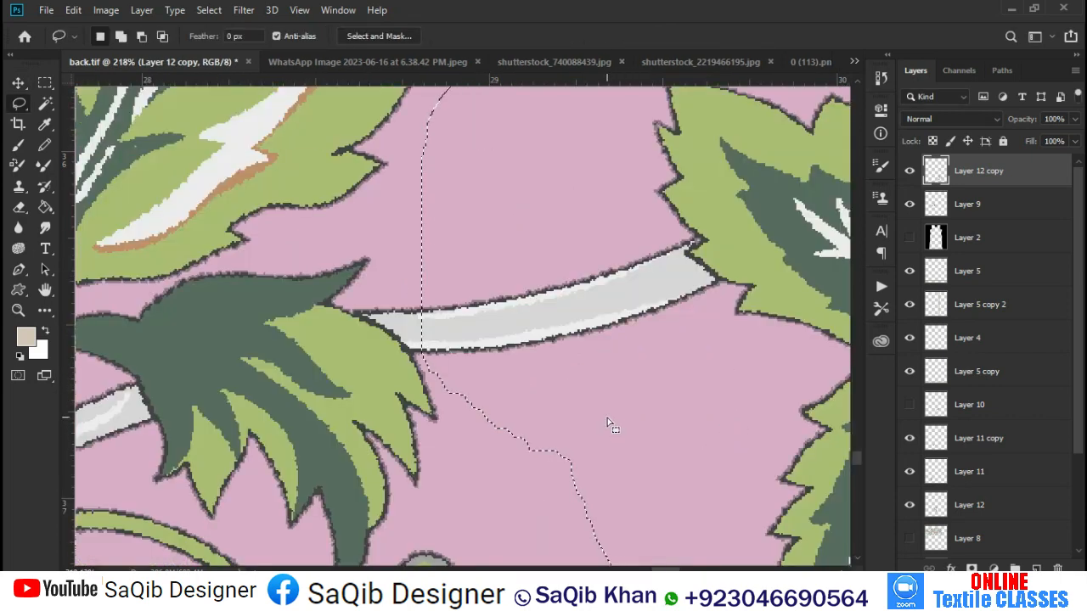
{"action": "key", "text": "Delete"}
{"action": "key", "text": "ctrl+d"}
{"action": "key", "text": "e"}
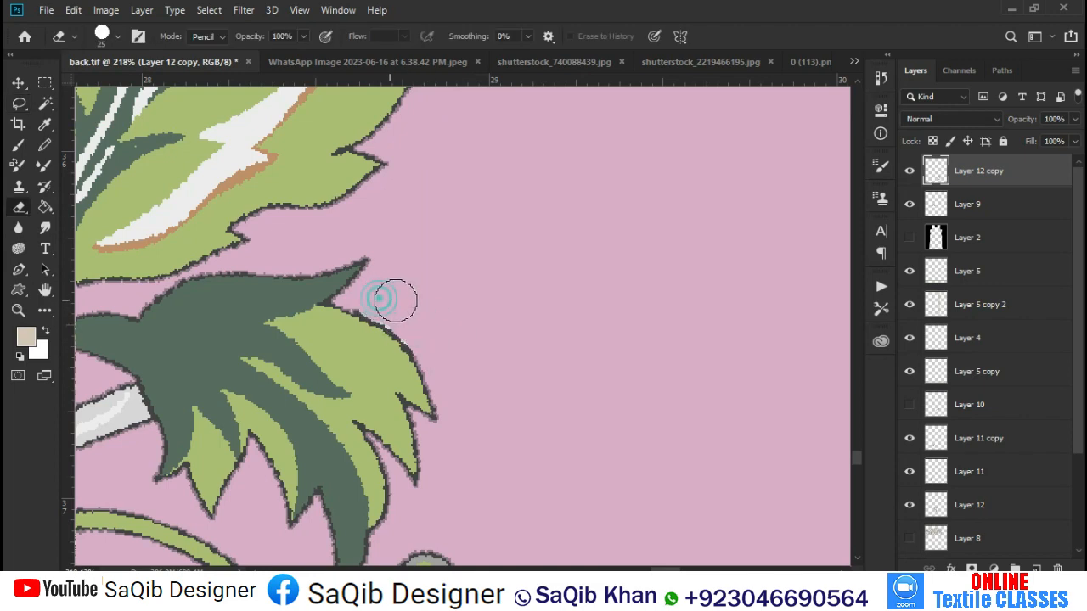
Delete the cropped leaf cluster joining the white tulip's stem to the central spray on Layer 12.
{"action": "scroll", "coordinate": [395, 304], "scroll_direction": "down", "scroll_amount": 10}
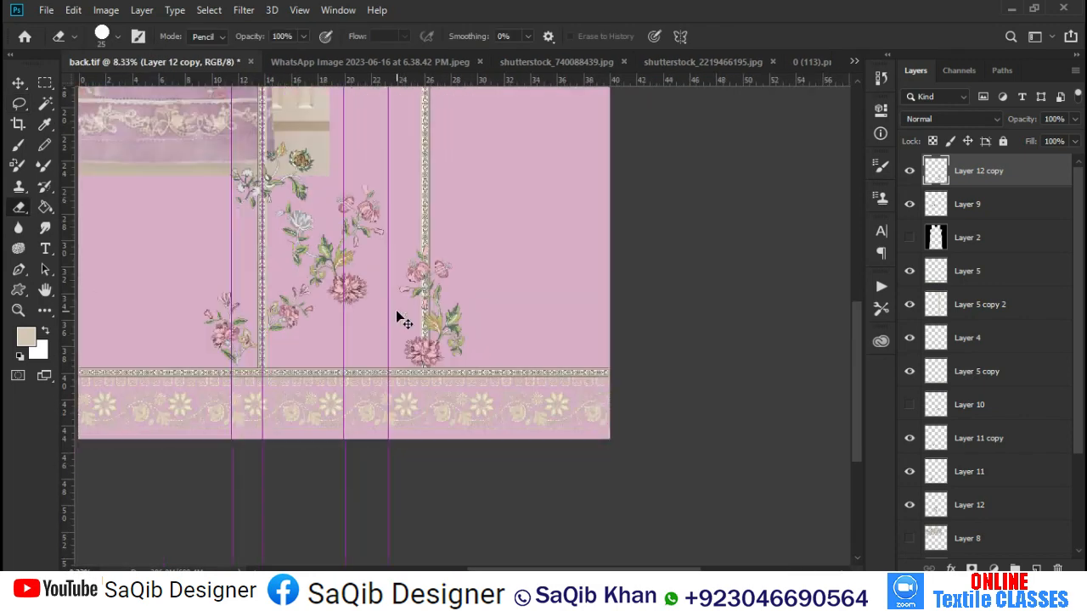
{"action": "scroll", "coordinate": [472, 415], "scroll_direction": "up", "scroll_amount": 5}
{"action": "key", "text": "v"}
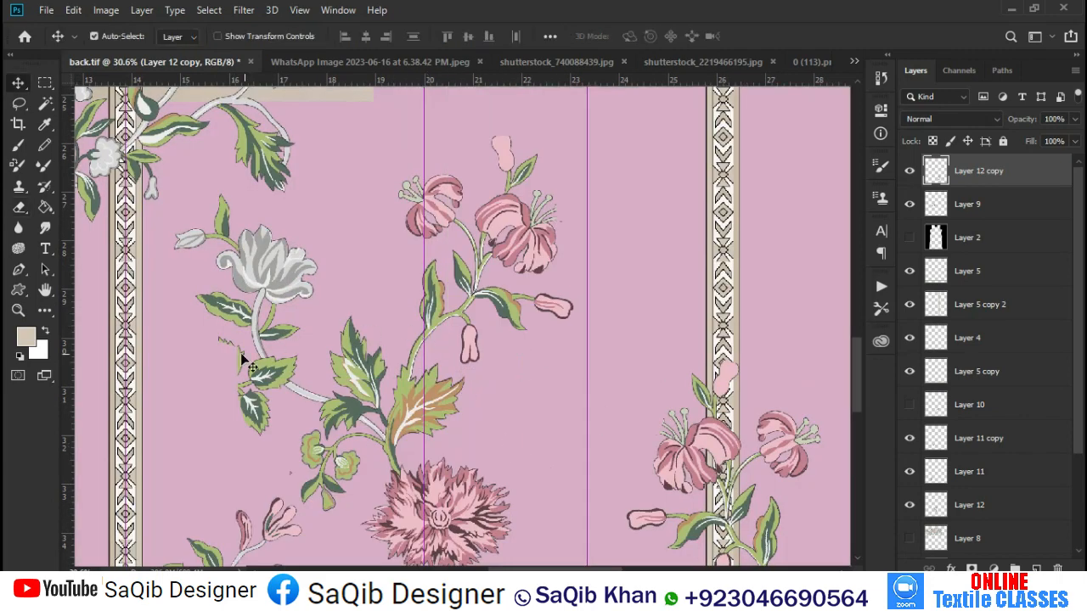
{"action": "left_click_drag", "start_coordinate": [332, 470], "coordinate": [334, 471]}
{"action": "left_click", "coordinate": [487, 337], "text": "ctrl"}
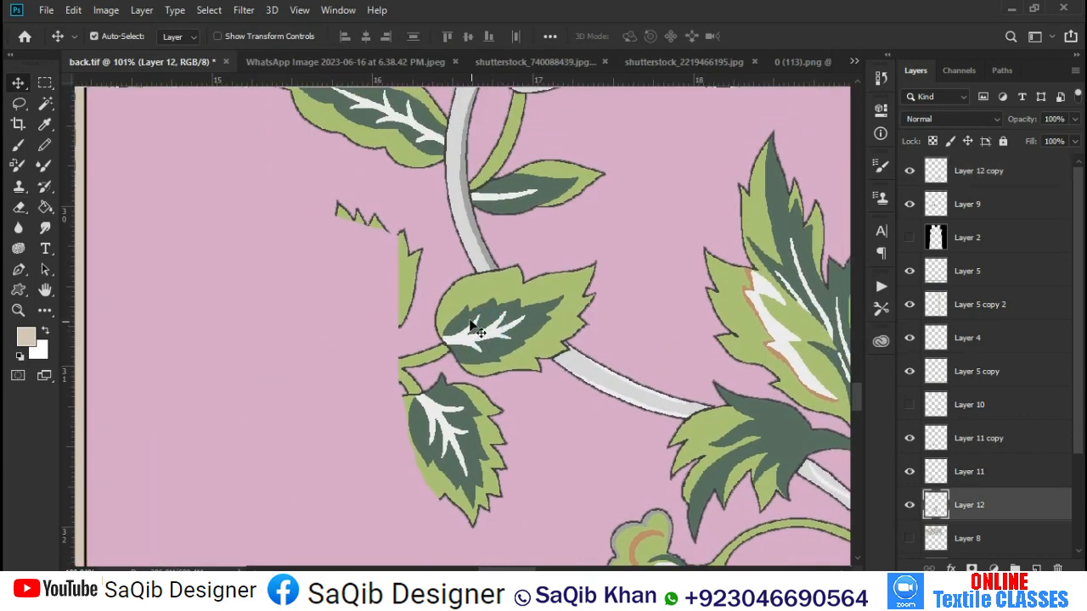
{"action": "key", "text": "e"}
{"action": "key", "text": "l"}
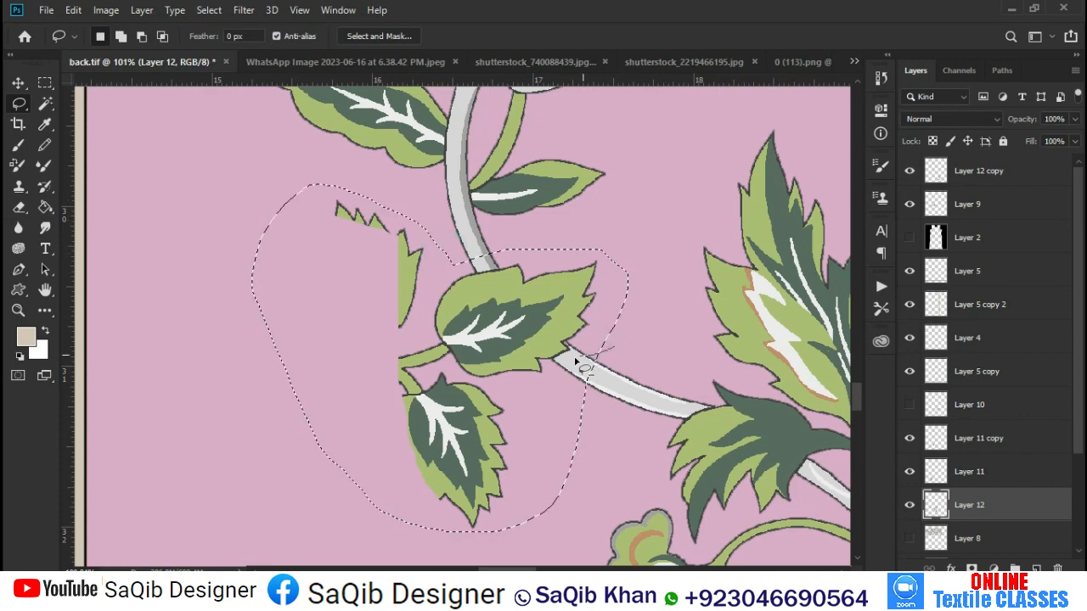
{"action": "key", "text": "Delete"}
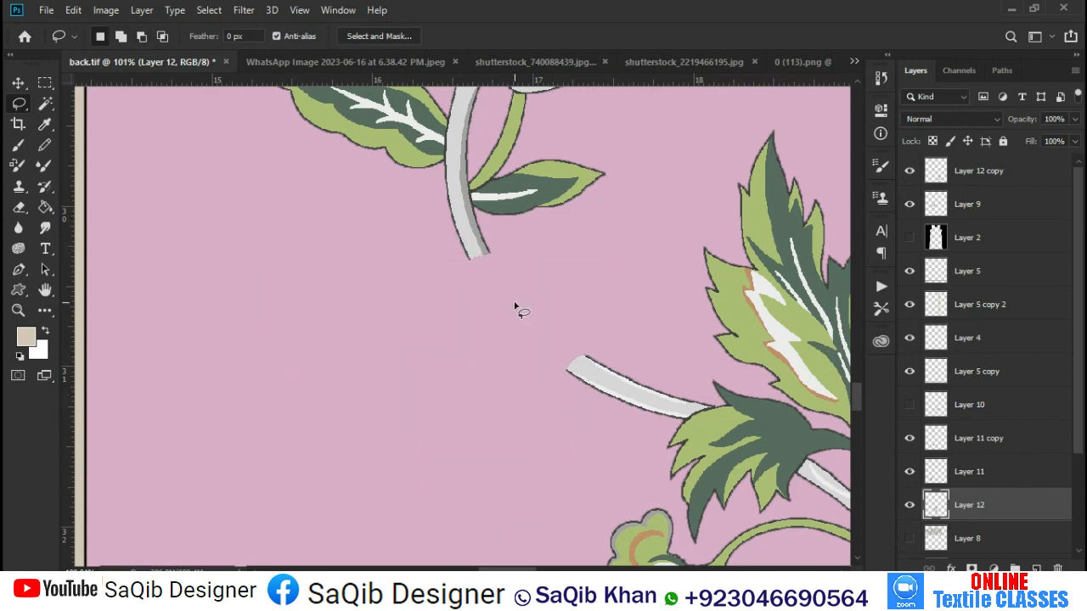
Select the separated white tulip with its leaves and move it down to the cut stem of the central spray.
{"action": "key", "text": "ctrl+minus"}
{"action": "key", "text": "ctrl+minus"}
{"action": "key", "text": "ctrl+minus"}
{"action": "key", "text": "ctrl+minus"}
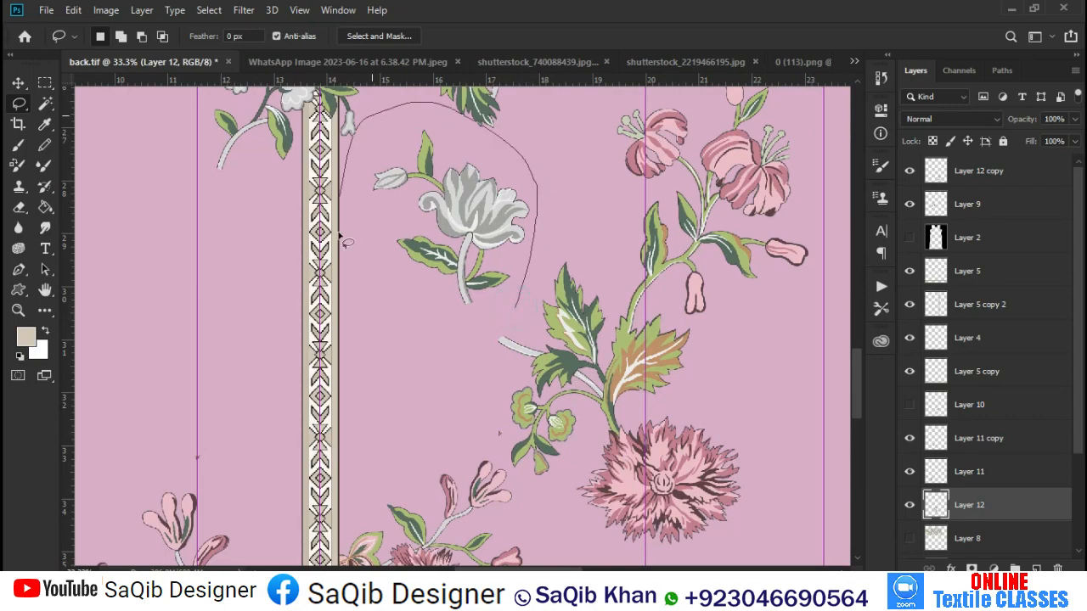
{"action": "key", "text": "v"}
{"action": "mouse_move", "coordinate": [338, 234]}
{"action": "left_mouse_down"}
{"action": "mouse_move", "coordinate": [497, 340]}
{"action": "mouse_move", "coordinate": [549, 345]}
{"action": "left_mouse_up"}
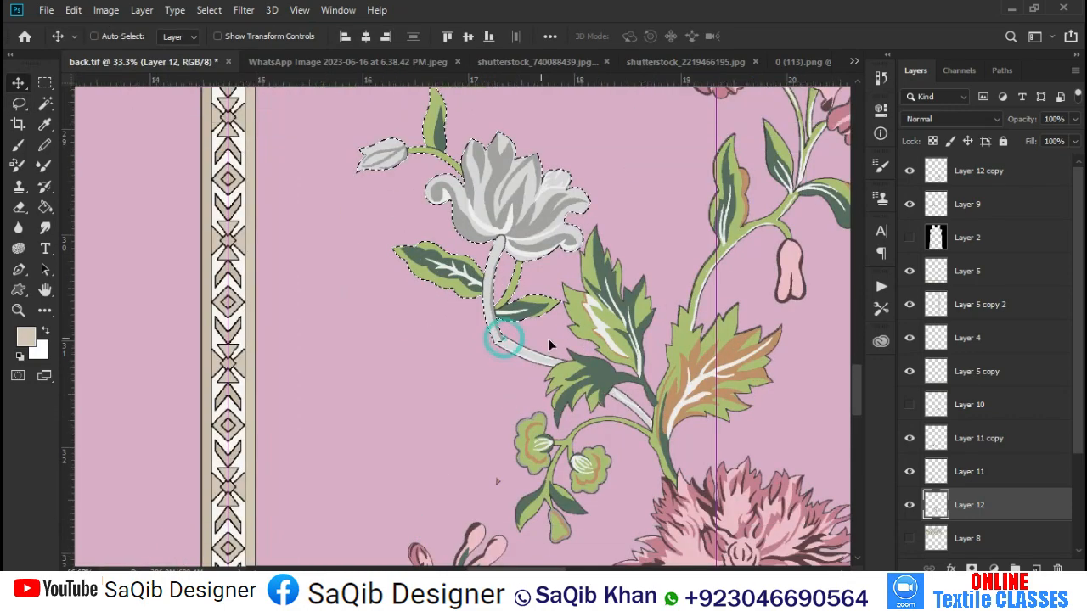
Rotate and enlarge the white tulip so its stem flows into the spray's branch.
{"action": "key", "text": "ctrl+t"}
{"action": "left_click_drag", "start_coordinate": [650, 366], "coordinate": [698, 270]}
{"action": "left_click_drag", "start_coordinate": [551, 220], "coordinate": [502, 261]}
{"action": "left_click_drag", "start_coordinate": [584, 367], "coordinate": [625, 328]}
{"action": "left_click_drag", "start_coordinate": [538, 293], "coordinate": [516, 307]}
{"action": "key", "text": "Return"}
{"action": "key", "text": "ctrl+d"}
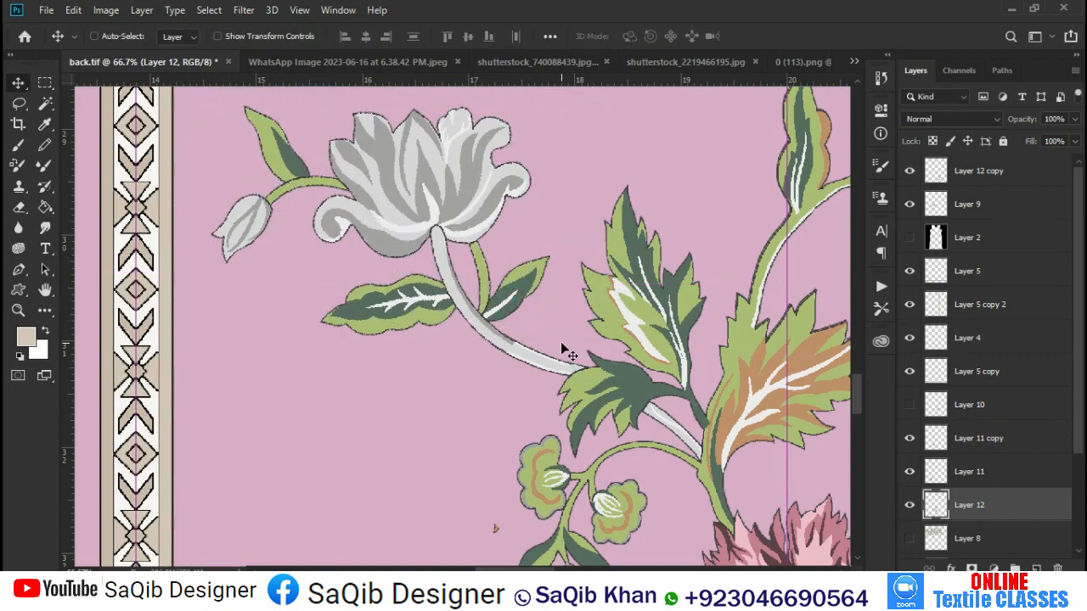
Nudge the central spray slightly up and move the dress photo to the canvas's right side.
{"action": "key", "text": "ctrl+minus"}
{"action": "key", "text": "ctrl+minus"}
{"action": "key", "text": "ctrl+minus"}
{"action": "key", "text": "ctrl+minus"}
{"action": "key", "text": "ctrl+minus"}
{"action": "key", "text": "ctrl+minus"}
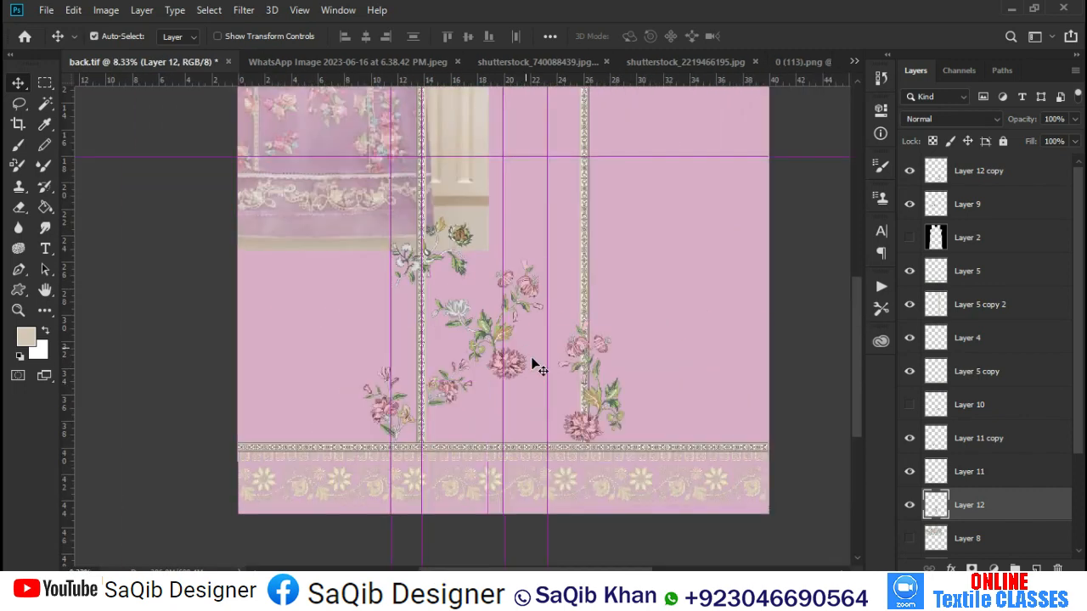
{"action": "left_click_drag", "start_coordinate": [512, 364], "coordinate": [509, 357]}
{"action": "key", "text": "ctrl+0"}
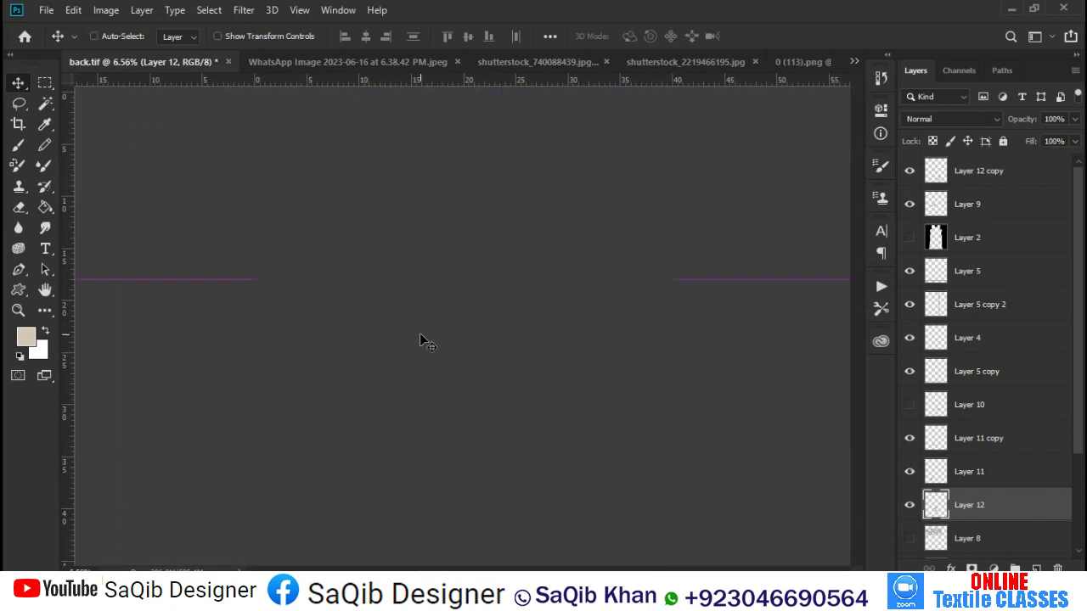
{"action": "mouse_move", "coordinate": [360, 280]}
{"action": "left_mouse_down"}
{"action": "mouse_move", "coordinate": [490, 228]}
{"action": "mouse_move", "coordinate": [643, 336]}
{"action": "mouse_move", "coordinate": [679, 415]}
{"action": "mouse_move", "coordinate": [679, 328]}
{"action": "left_mouse_up"}
Duplicate the trimmed carnation-and-lily spray onto the first strip, above the white-blossom sprig.
{"action": "mouse_move", "coordinate": [528, 497]}
{"action": "left_mouse_down", "text": "alt"}
{"action": "mouse_move", "coordinate": [394, 293]}
{"action": "mouse_move", "coordinate": [391, 311]}
{"action": "left_mouse_up", "text": "alt"}
{"action": "left_click_drag", "start_coordinate": [315, 194], "coordinate": [456, 335], "text": "ctrl"}
{"action": "key", "text": "ctrl+t"}
{"action": "key", "text": "Return"}
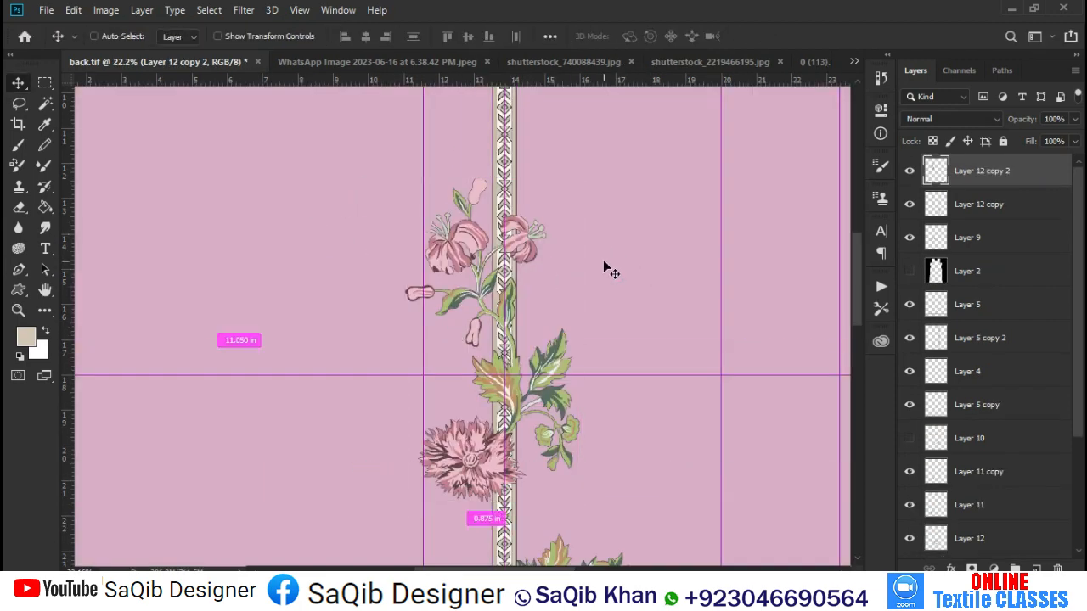
Rotate the new spray copy counterclockwise, scale it down and position it across the first strip.
{"action": "key", "text": "ctrl+t"}
{"action": "left_click_drag", "start_coordinate": [640, 295], "coordinate": [617, 246]}
{"action": "left_click_drag", "start_coordinate": [527, 163], "coordinate": [510, 256], "text": "alt"}
{"action": "left_click_drag", "start_coordinate": [501, 276], "coordinate": [476, 284]}
{"action": "left_click_drag", "start_coordinate": [558, 280], "coordinate": [545, 265]}
{"action": "left_click_drag", "start_coordinate": [473, 333], "coordinate": [482, 361]}
{"action": "key", "text": "Return"}
{"action": "key", "text": "ctrl+0"}
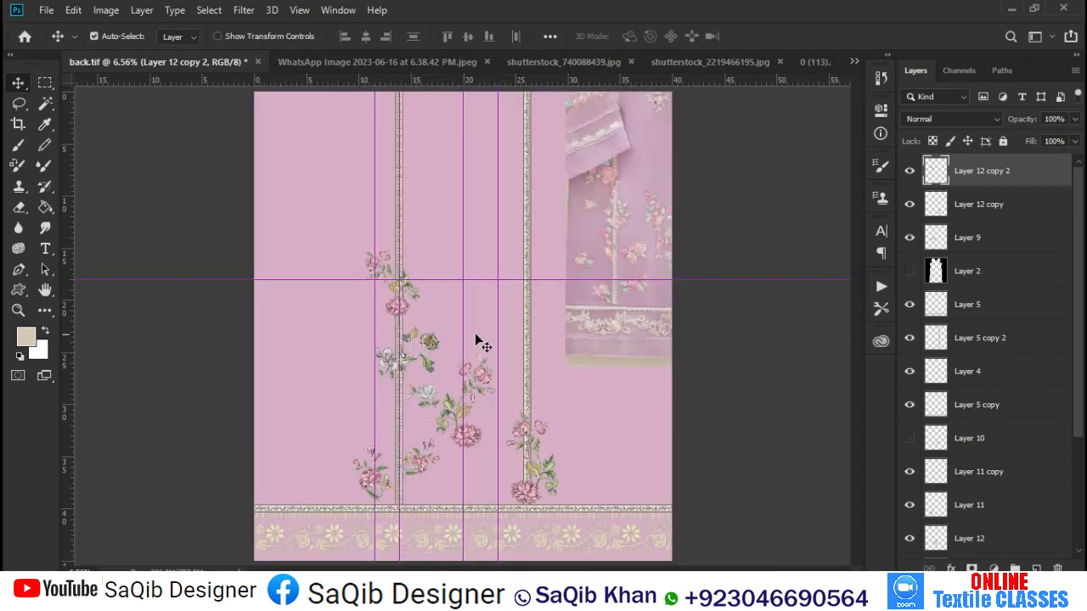
Duplicate the small carnation sprig from the first strip's base onto the second strip and reposition the dress photo.
{"action": "left_click_drag", "start_coordinate": [643, 231], "coordinate": [590, 267]}
{"action": "left_click_drag", "start_coordinate": [387, 487], "coordinate": [523, 348], "text": "alt"}
{"action": "left_click_drag", "start_coordinate": [580, 318], "coordinate": [562, 533]}
{"action": "left_click_drag", "start_coordinate": [529, 340], "coordinate": [613, 172], "text": "ctrl"}
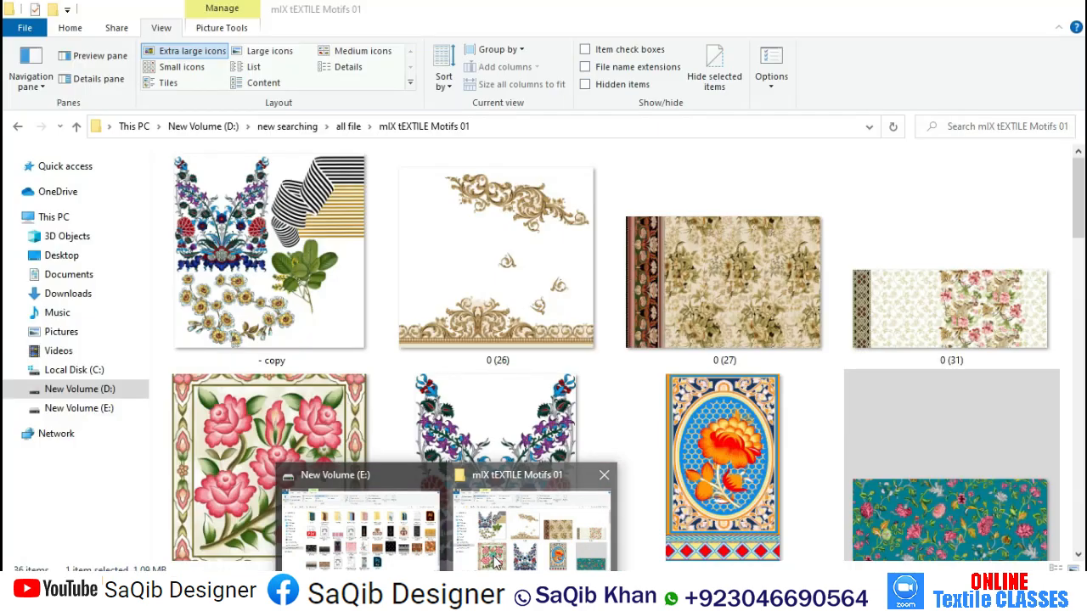
Switch to the mIX tEXTILE Motifs 01 folder in File Explorer and select the symmetrical blue-and-red floral motif image.
{"action": "left_click", "coordinate": [560, 471]}
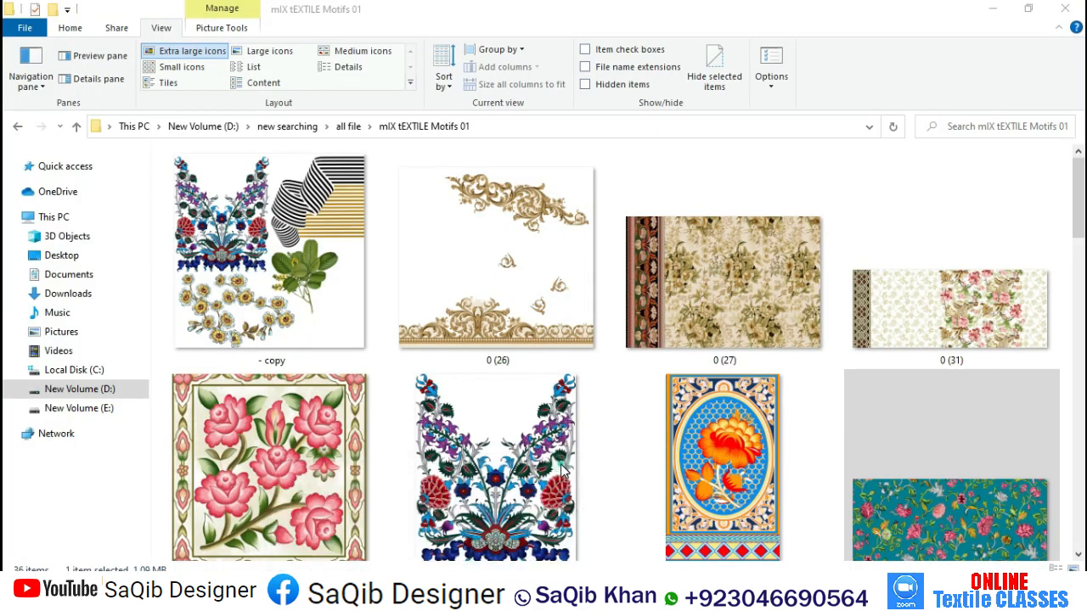
{"action": "left_click", "coordinate": [499, 497]}
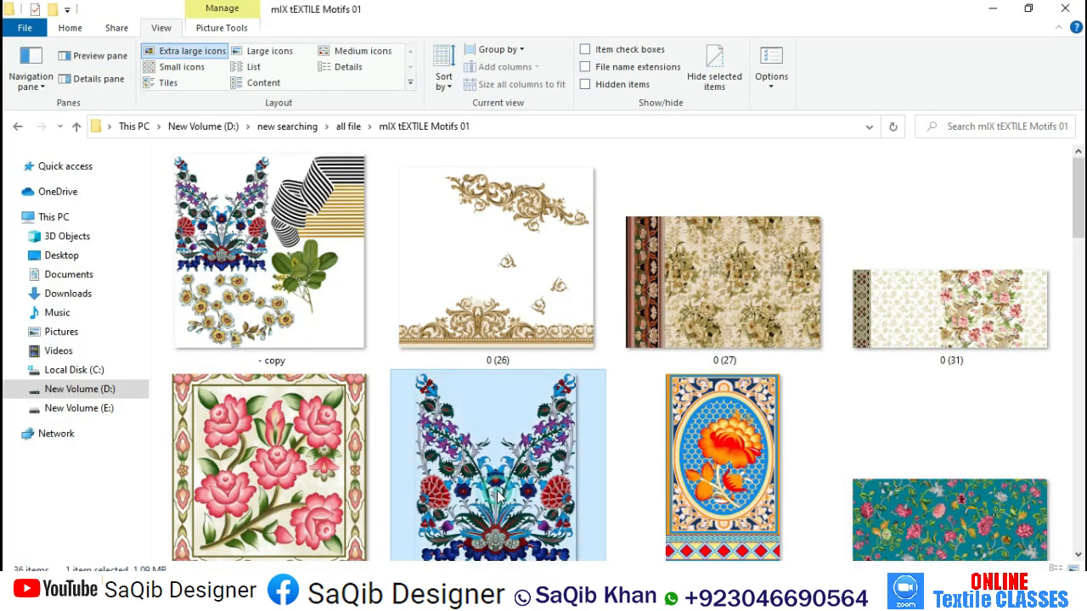